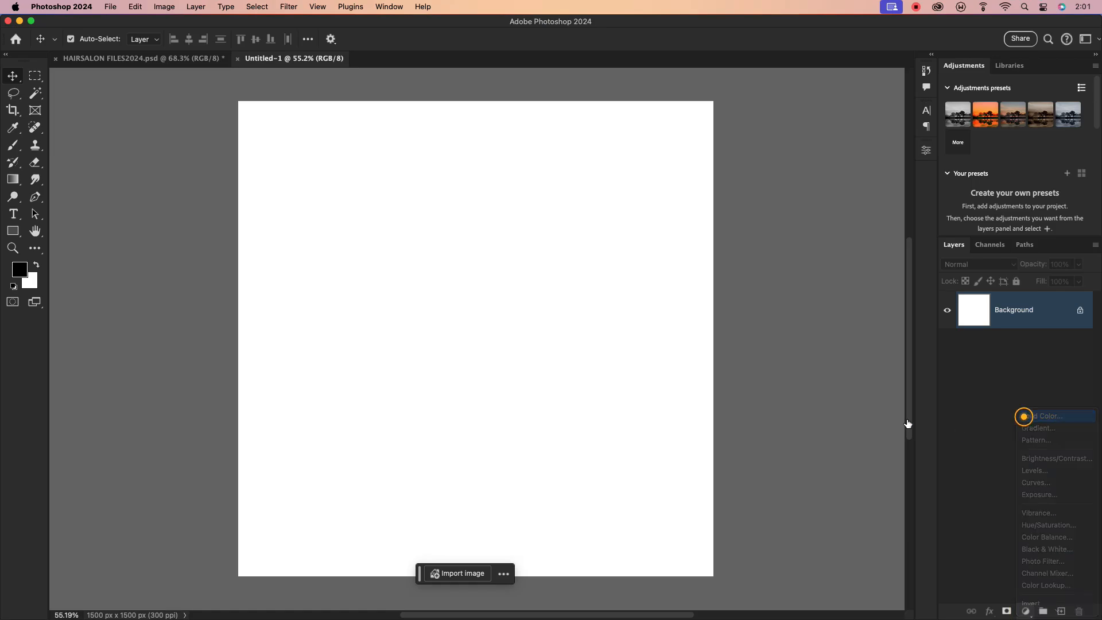
# - Set the new solid colour fill layer to dark grey #1b1b1b
pyautogui.moveTo(796, 453)
pyautogui.mouseDown()
pyautogui.moveTo(773, 460)
pyautogui.moveTo(785, 464)
pyautogui.mouseUp()
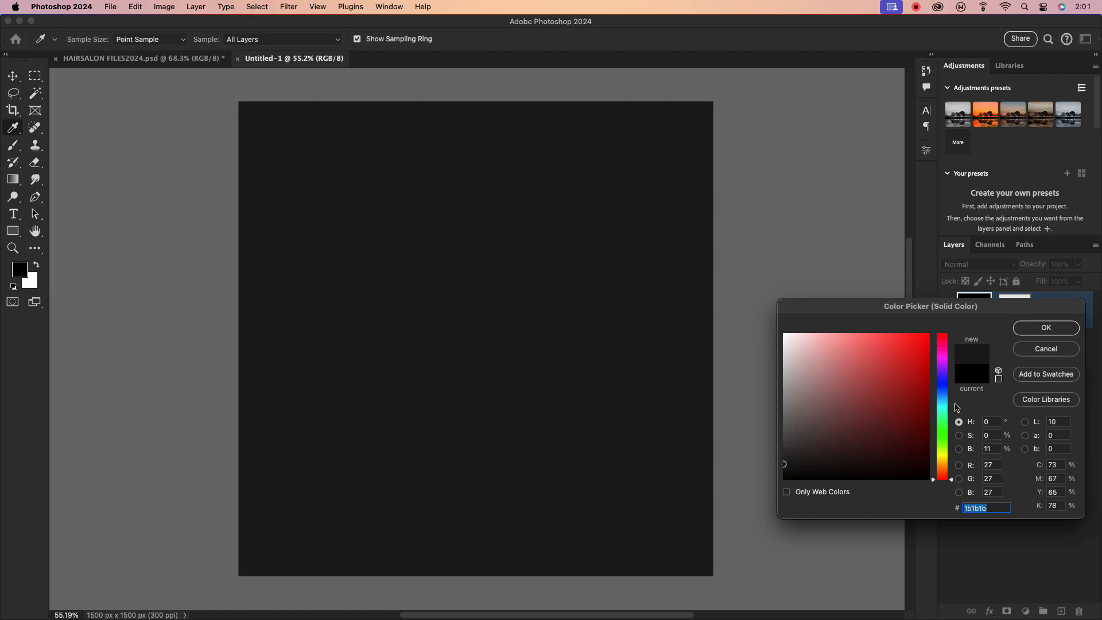
pyautogui.click(1041, 336)
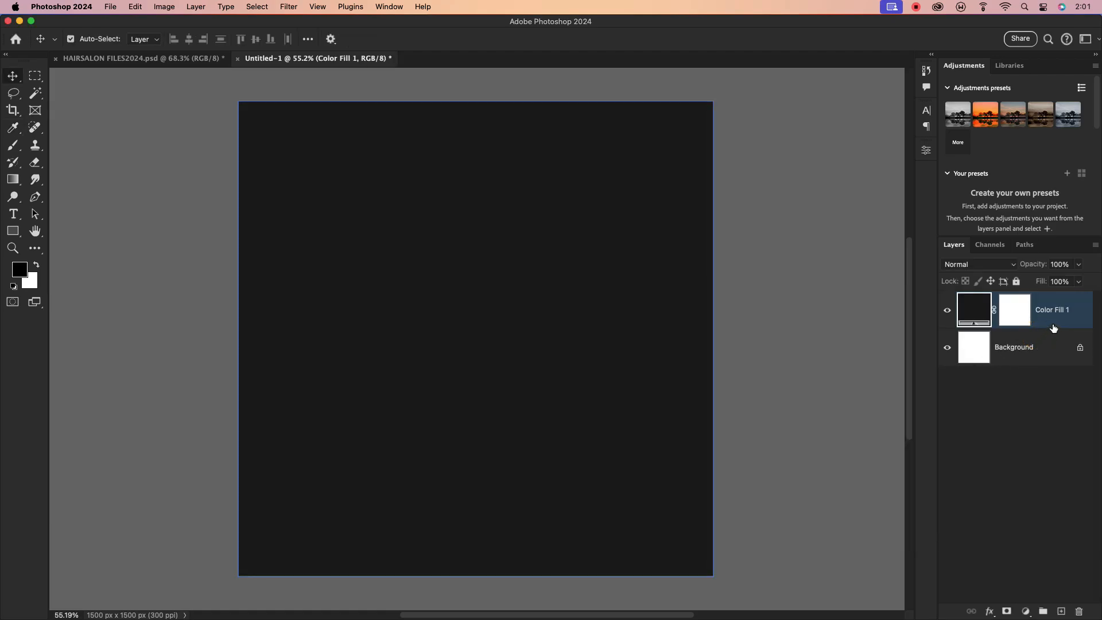
# - Unlock and delete the white Background layer, then lock the dark Color Fill 1 layer
pyautogui.click(1080, 348)
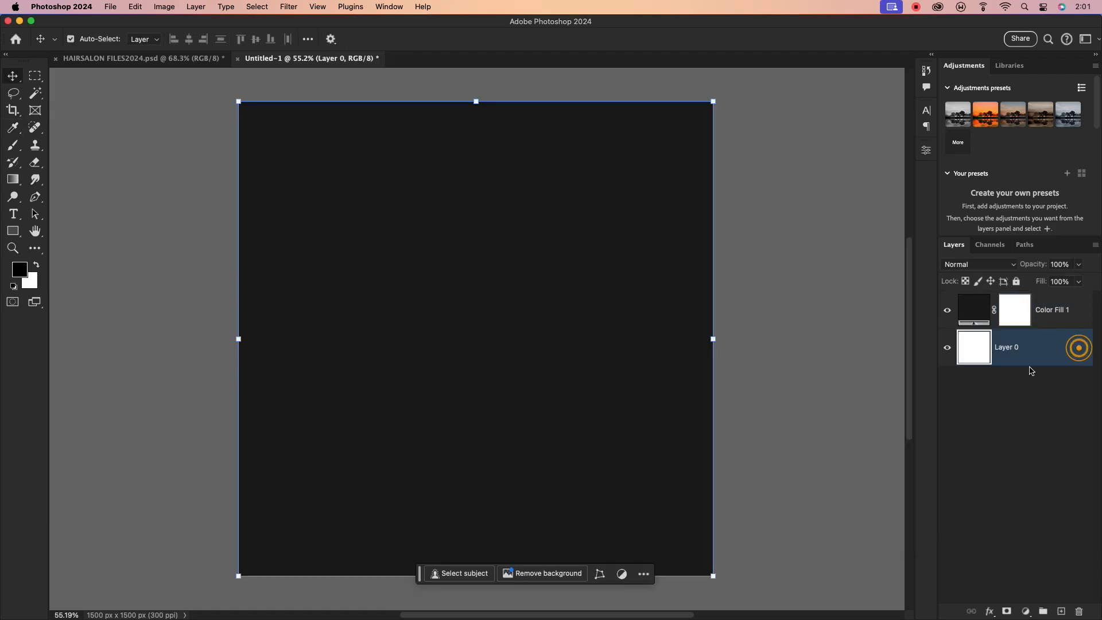
pyautogui.moveTo(1043, 347); pyautogui.dragTo(1081, 611)
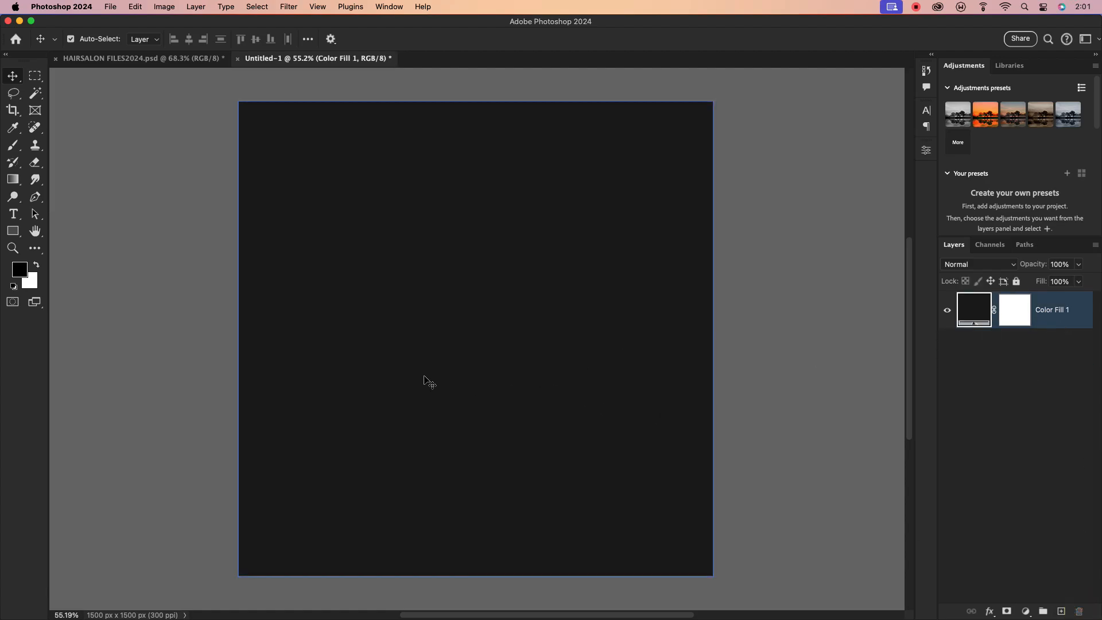
pyautogui.click(454, 357)
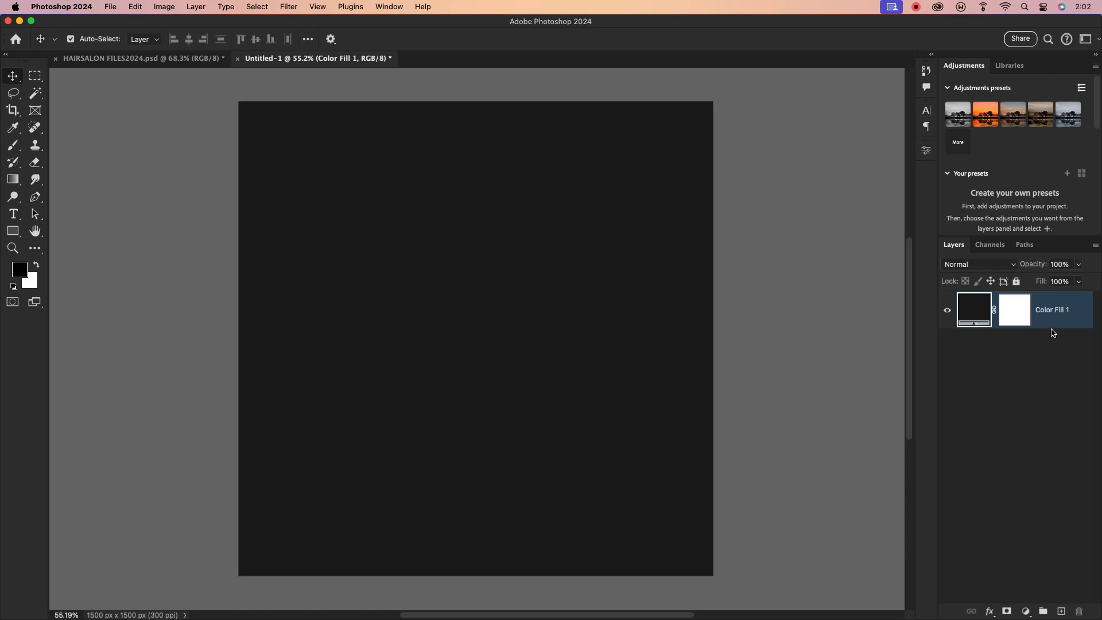
pyautogui.click(1068, 317)
pyautogui.click(1017, 282)
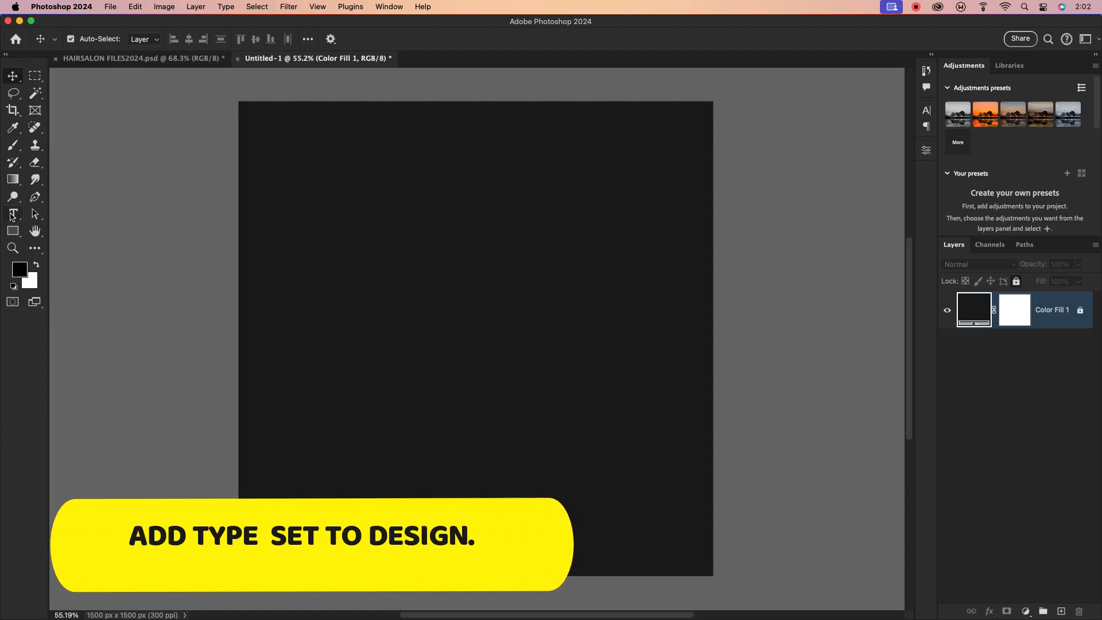
# - Add a text layer reading DOMINION in the upper middle of the canvas
pyautogui.press('t')
pyautogui.click(398, 279)
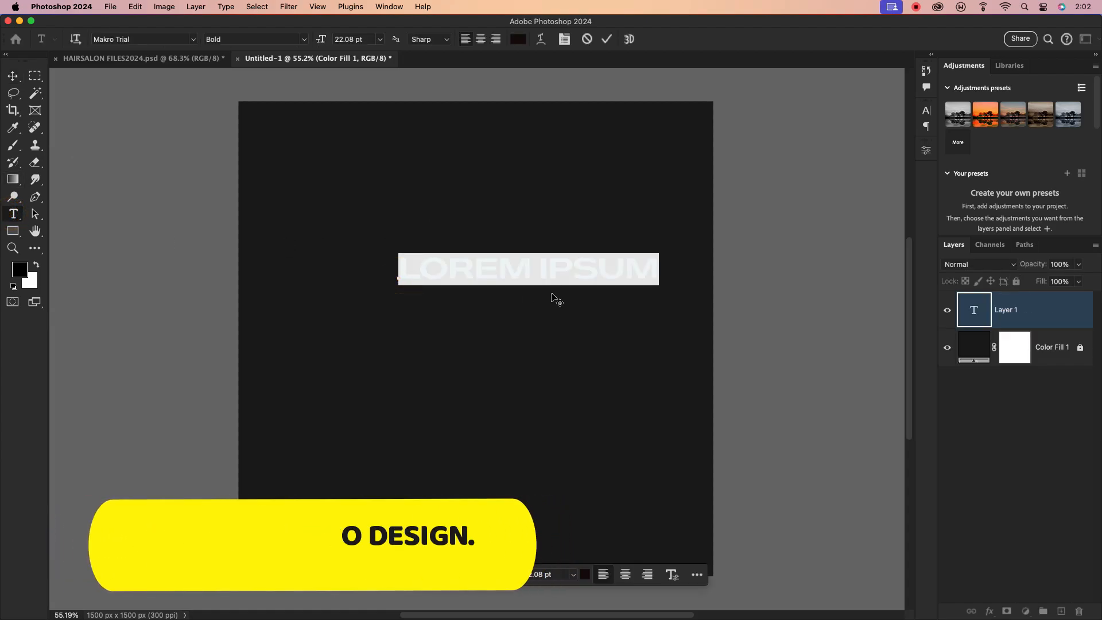
pyautogui.write('DOMINION')
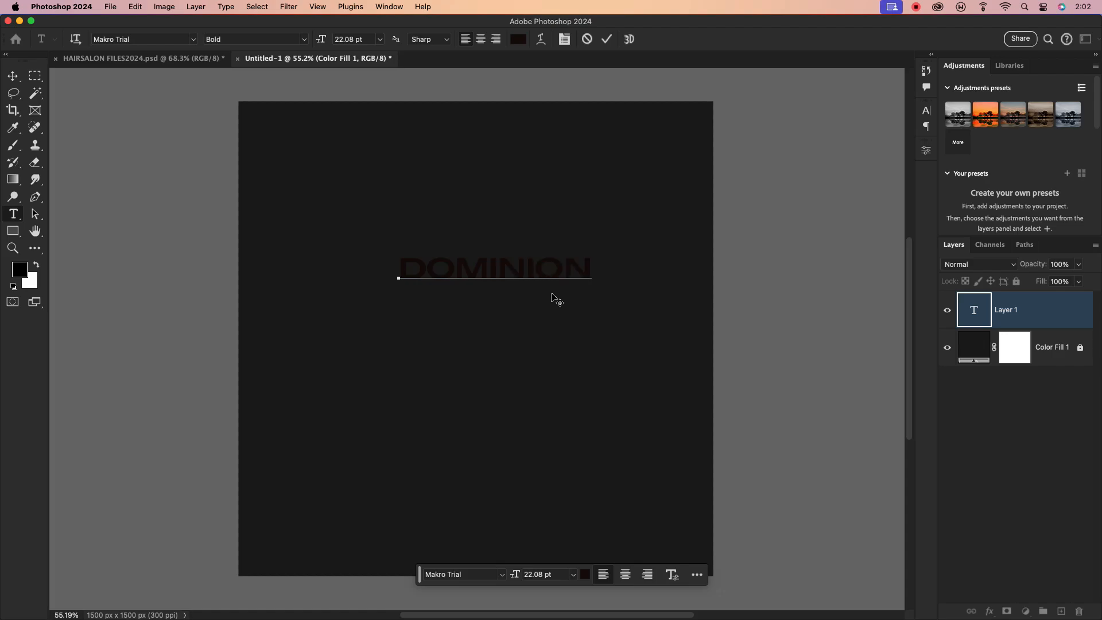
pyautogui.click(19, 80)
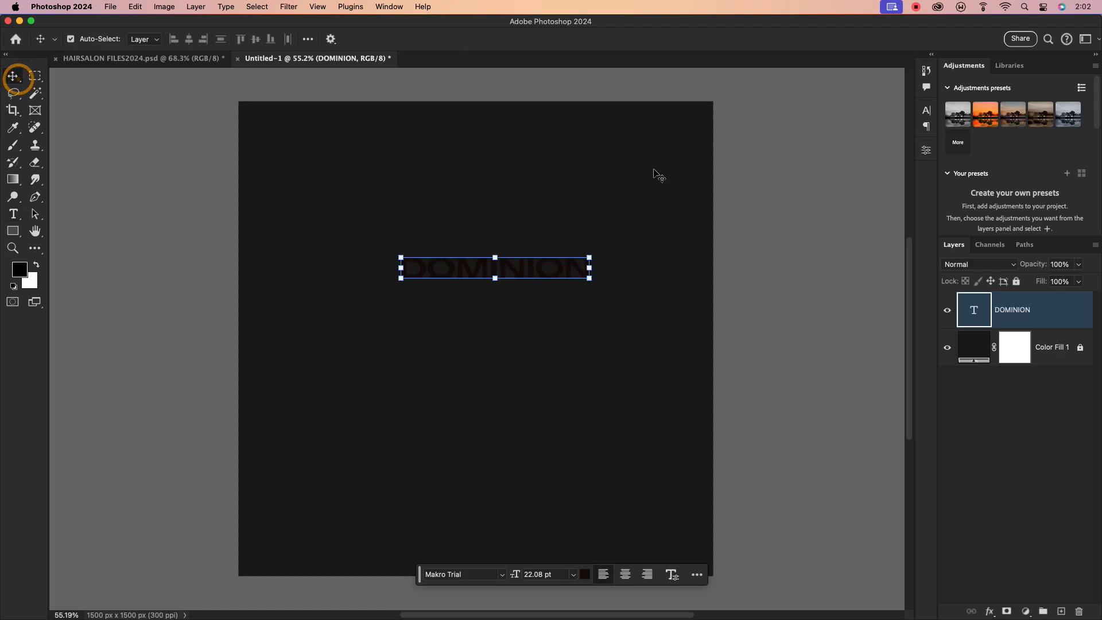
# - Change the colour of the DOMINION text to white #ffffff
pyautogui.click(926, 111)
pyautogui.click(894, 185)
pyautogui.moveTo(786, 345); pyautogui.dragTo(749, 311)
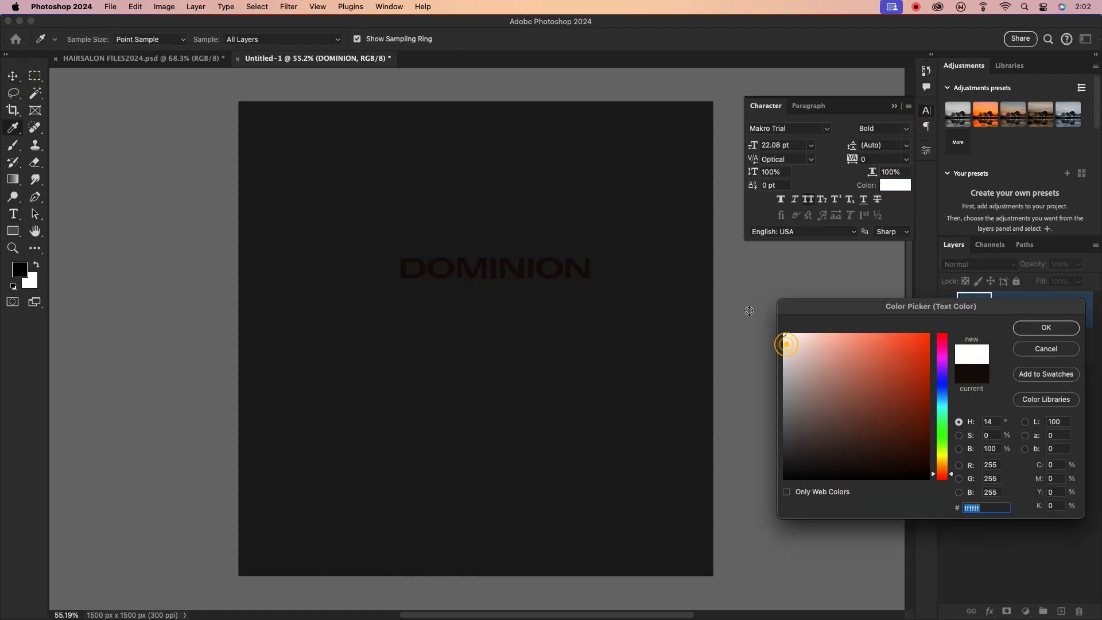
pyautogui.click(1053, 326)
# - Change the font of the DOMINION text to Tusker Grotesk 3600 Semibold
pyautogui.click(793, 130)
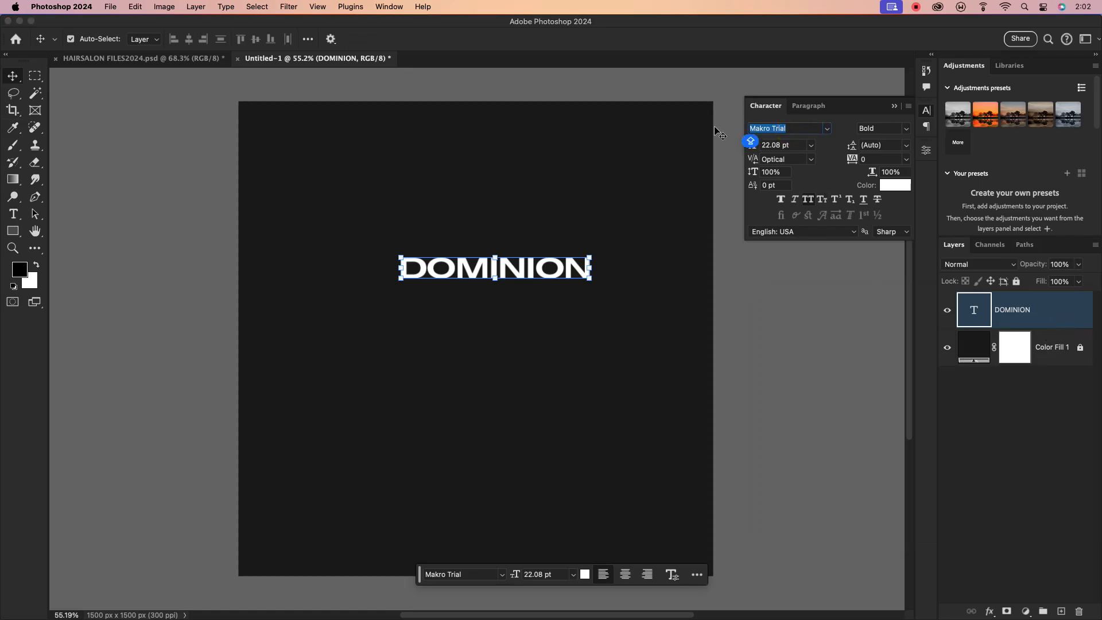
pyautogui.write('=')
pyautogui.press('BackSpace')
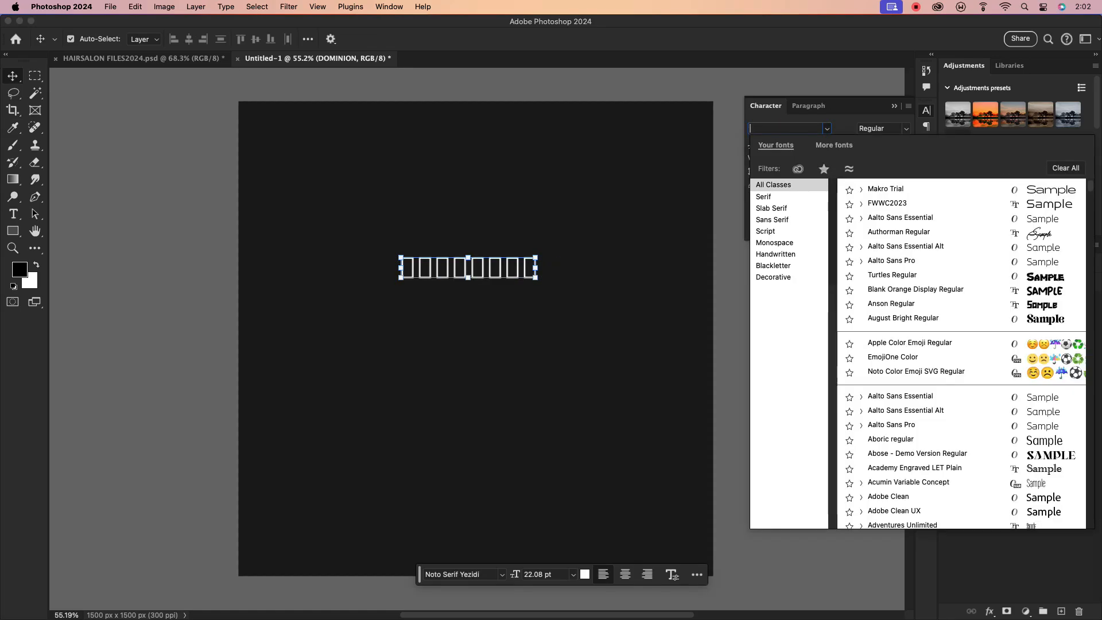
pyautogui.write('TUS')
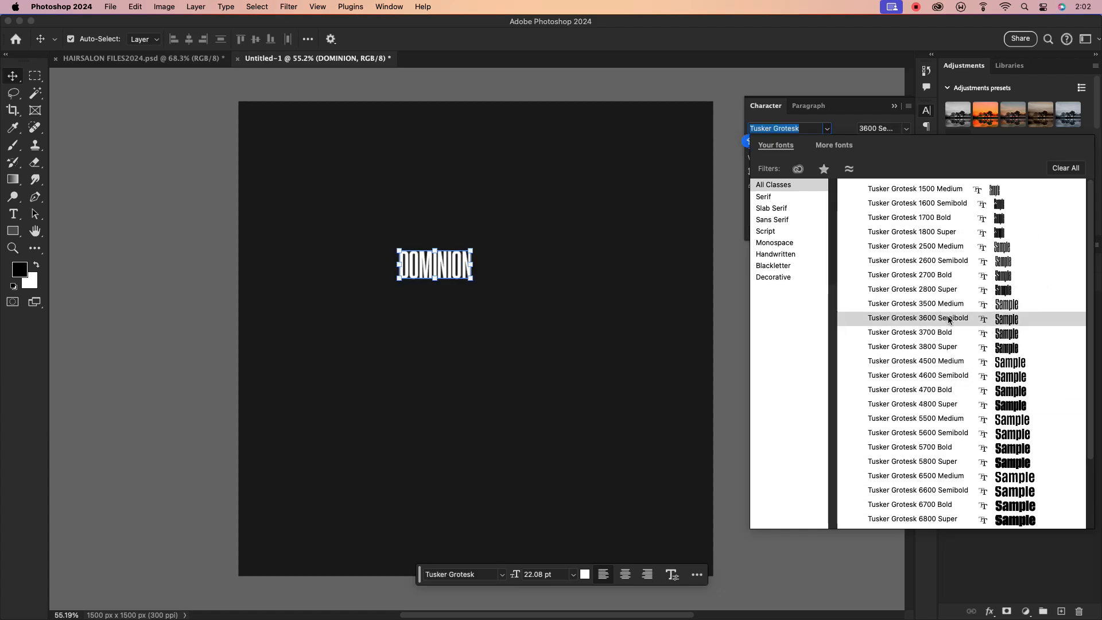
pyautogui.click(949, 320)
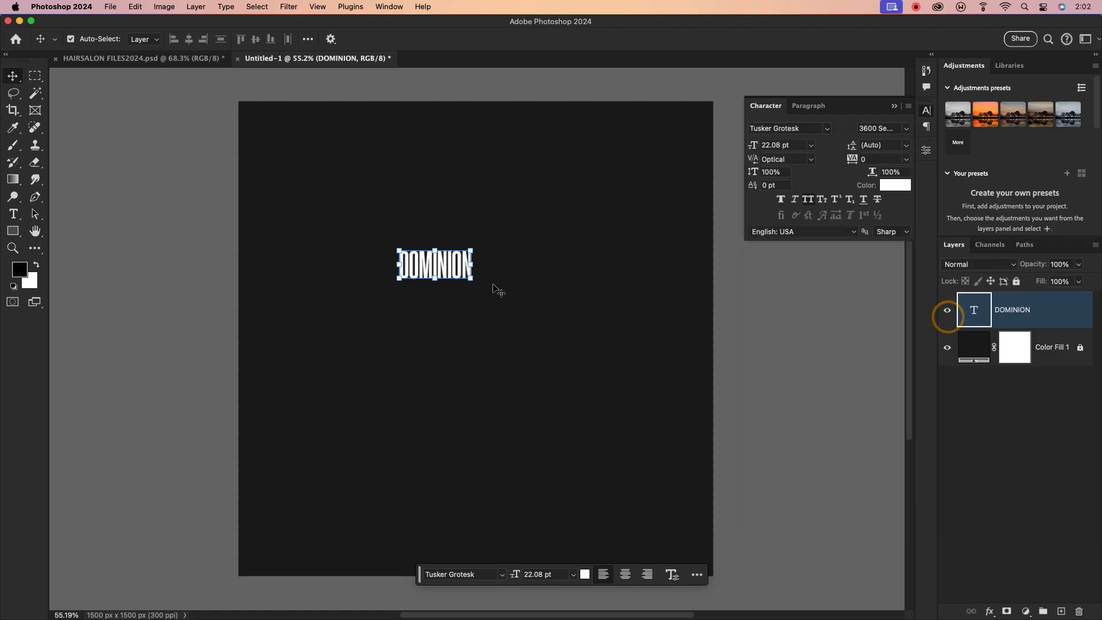
# - Set the DOMINION text size to 76 pt and centre it horizontally in the upper half of the canvas
pyautogui.click(752, 146)
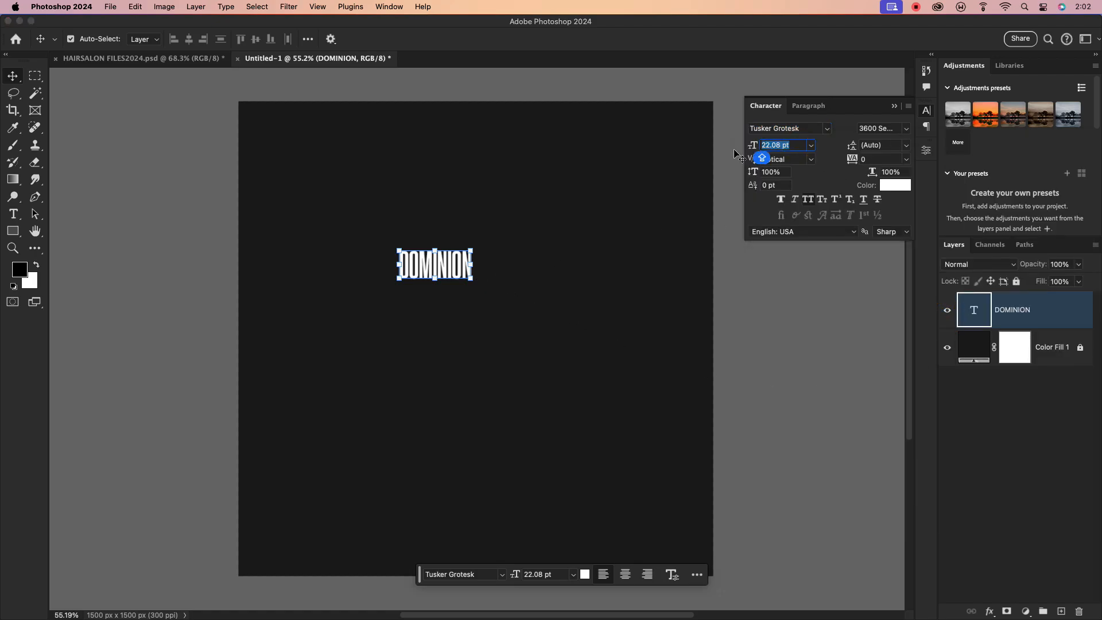
pyautogui.press('Return')
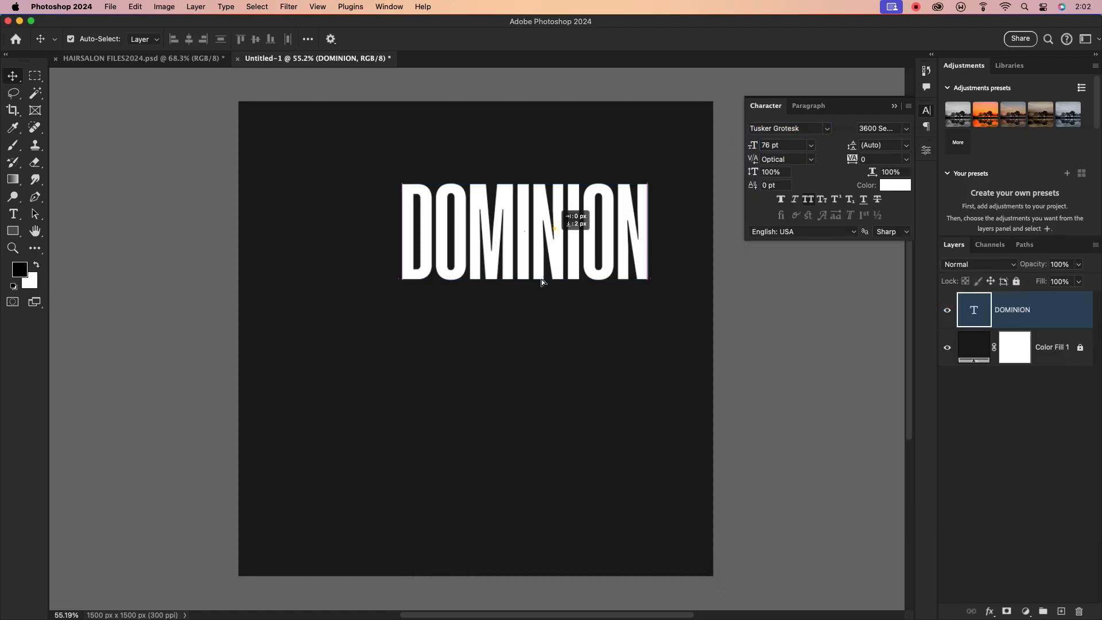
pyautogui.moveTo(543, 279); pyautogui.dragTo(498, 390)
pyautogui.moveTo(568, 336); pyautogui.dragTo(567, 269)
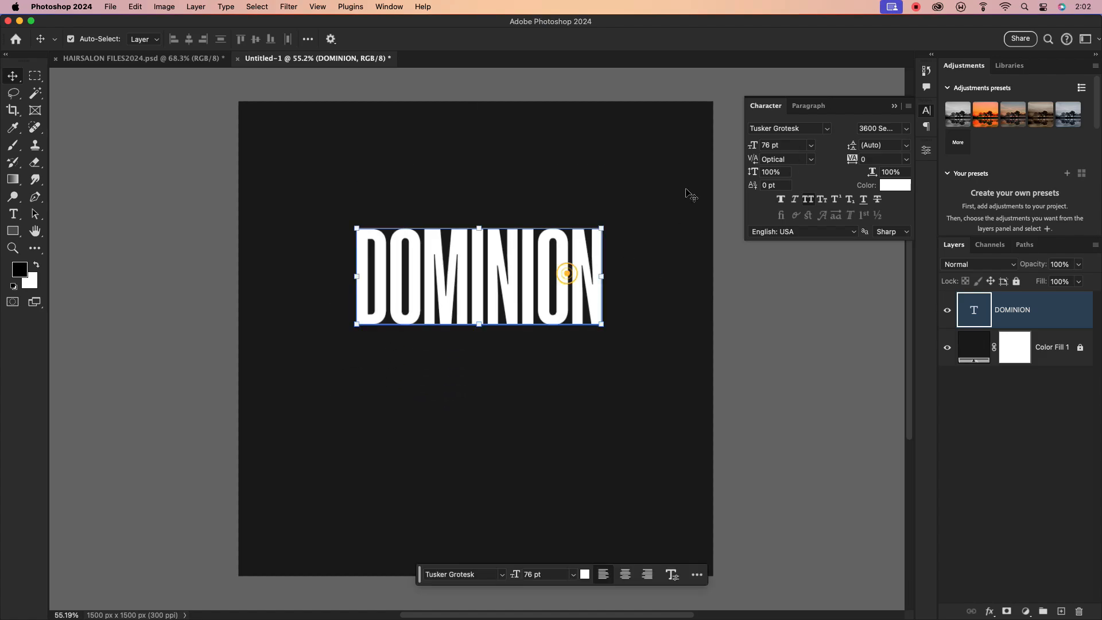
# - Set the DOMINION text size to 80 pt and shift it slightly to re-centre it on the canvas
pyautogui.click(775, 144)
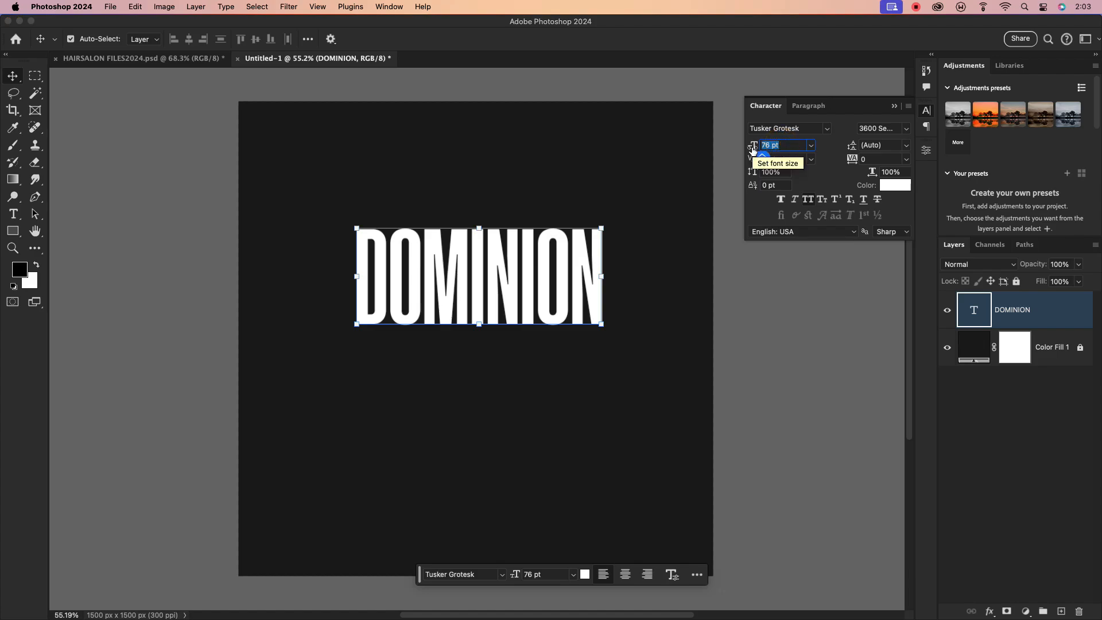
pyautogui.write('80')
pyautogui.press('Return')
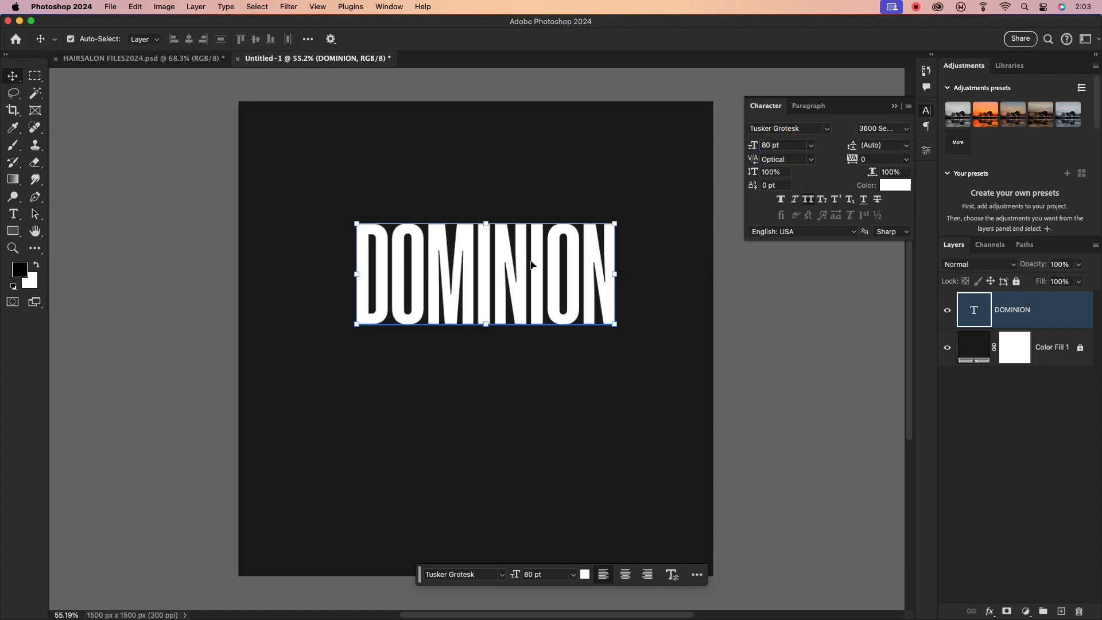
pyautogui.moveTo(530, 263); pyautogui.dragTo(521, 268)
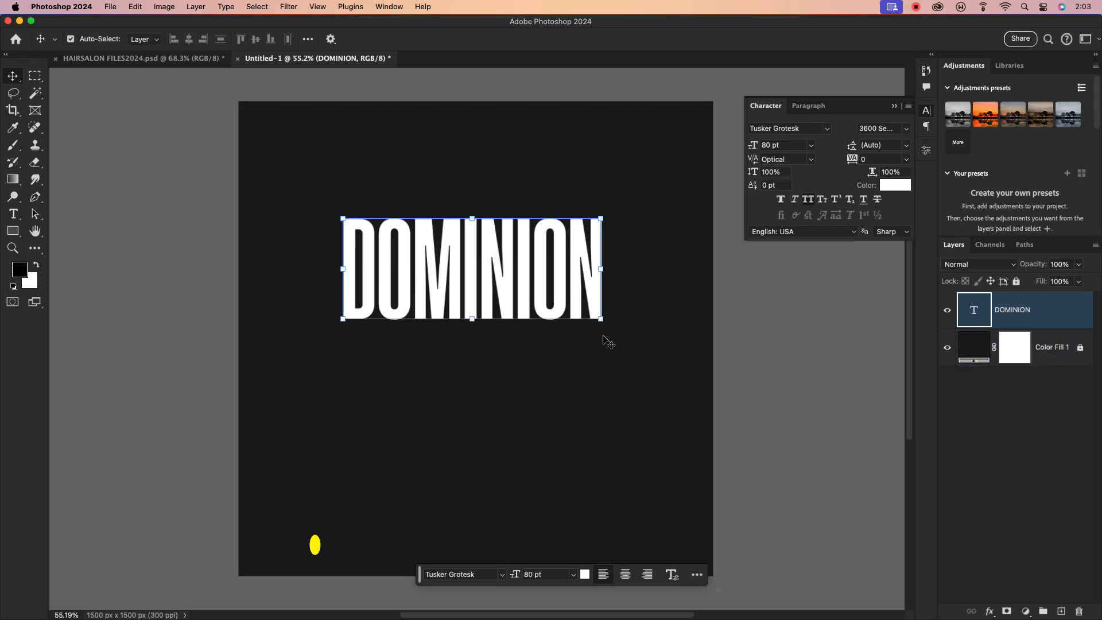
pyautogui.click(587, 373)
# - Add a Gradient Overlay to the DOMINION text layer using the saved gradient preset running from purple through blue and green to yellow
pyautogui.click(554, 290)
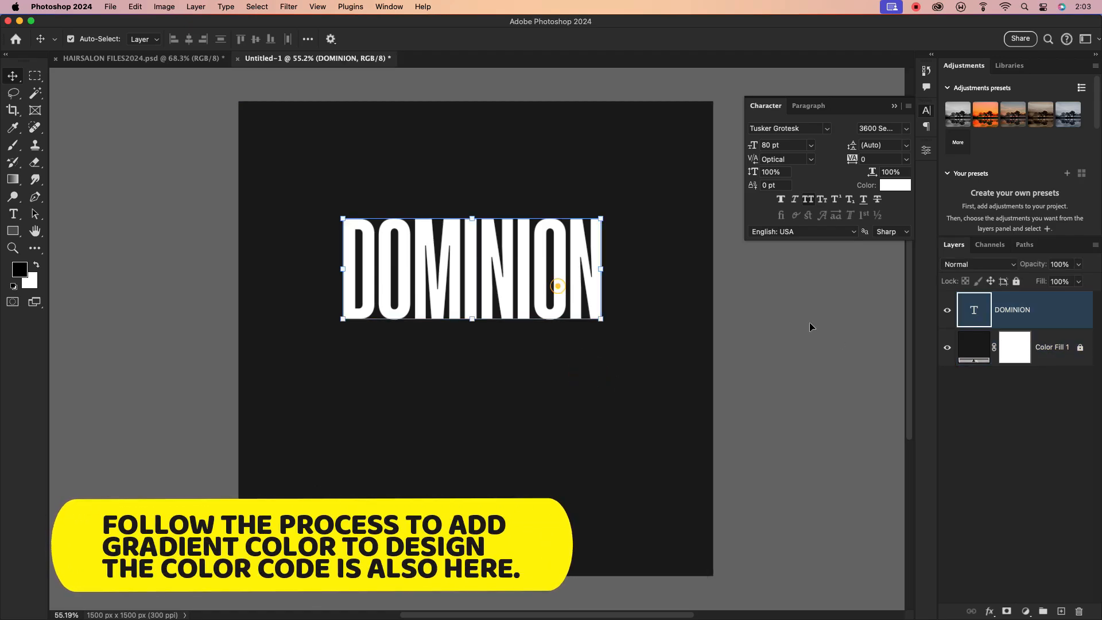
pyautogui.doubleClick(1039, 312)
pyautogui.click(553, 400)
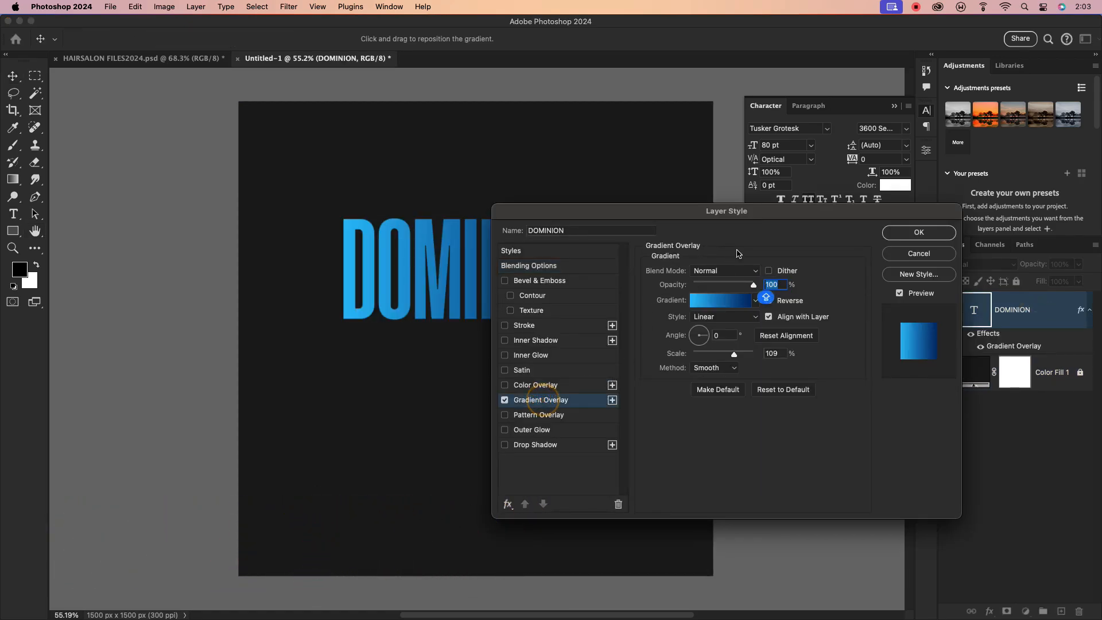
pyautogui.click(754, 300)
pyautogui.scroll(-10, 718, 345)
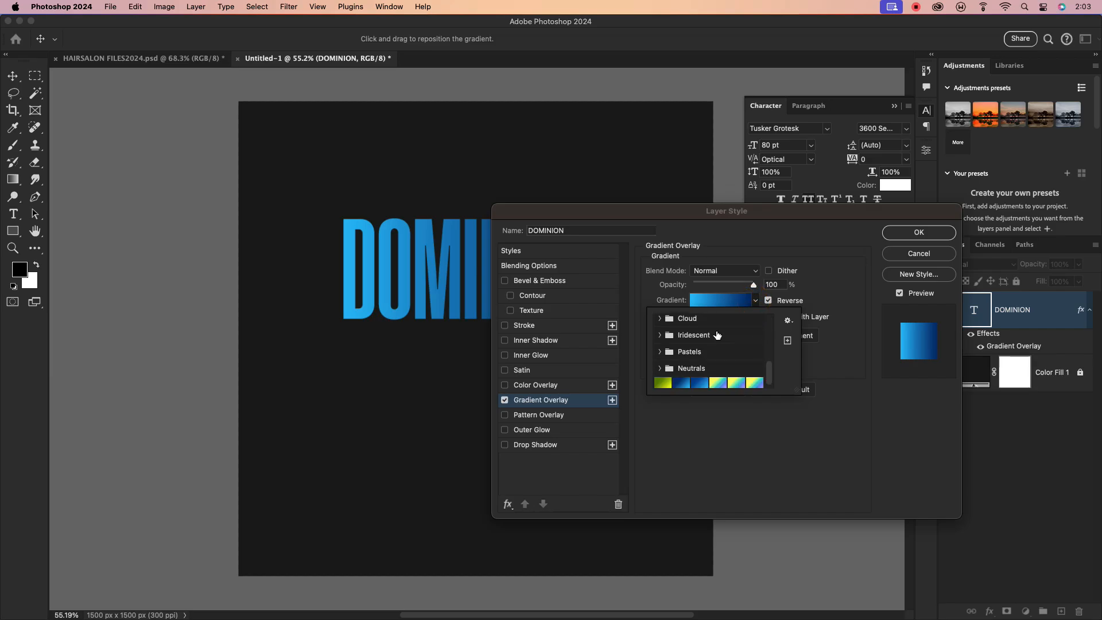
pyautogui.click(757, 378)
pyautogui.moveTo(689, 211); pyautogui.dragTo(872, 209)
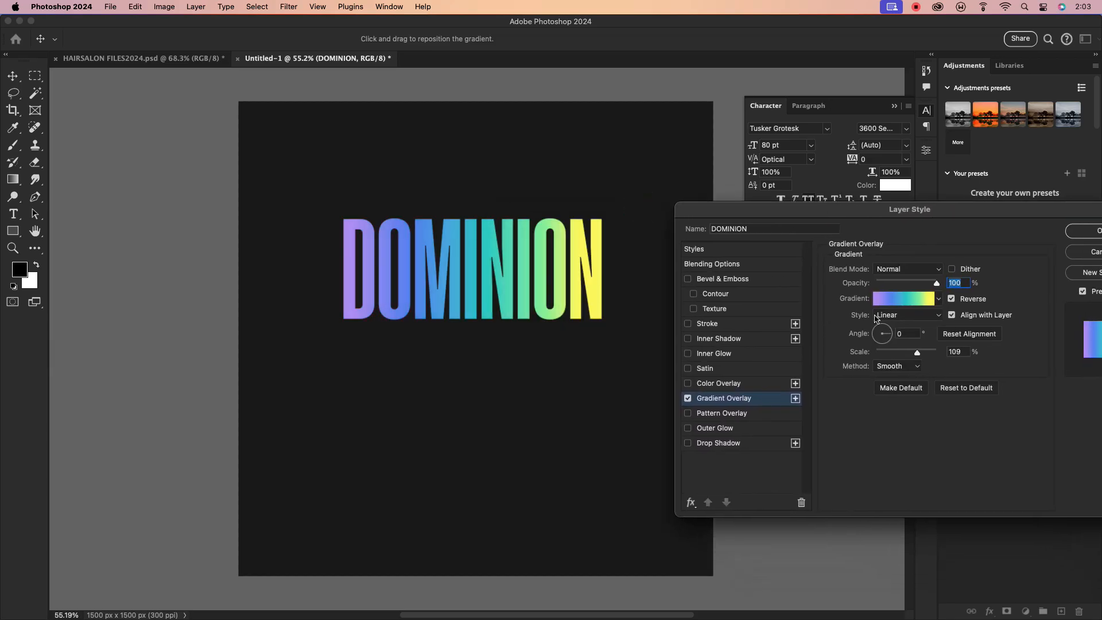
# - Inspect the hex colour codes of the yellow and green stops in the overlay gradient
pyautogui.click(899, 299)
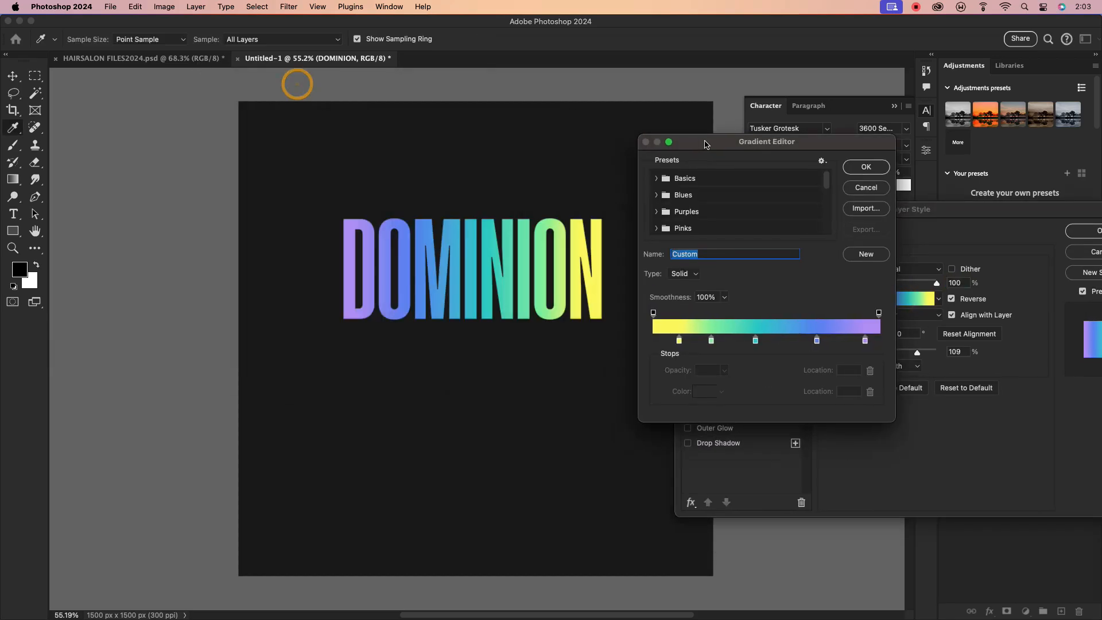
pyautogui.click(687, 343)
pyautogui.doubleClick(687, 343)
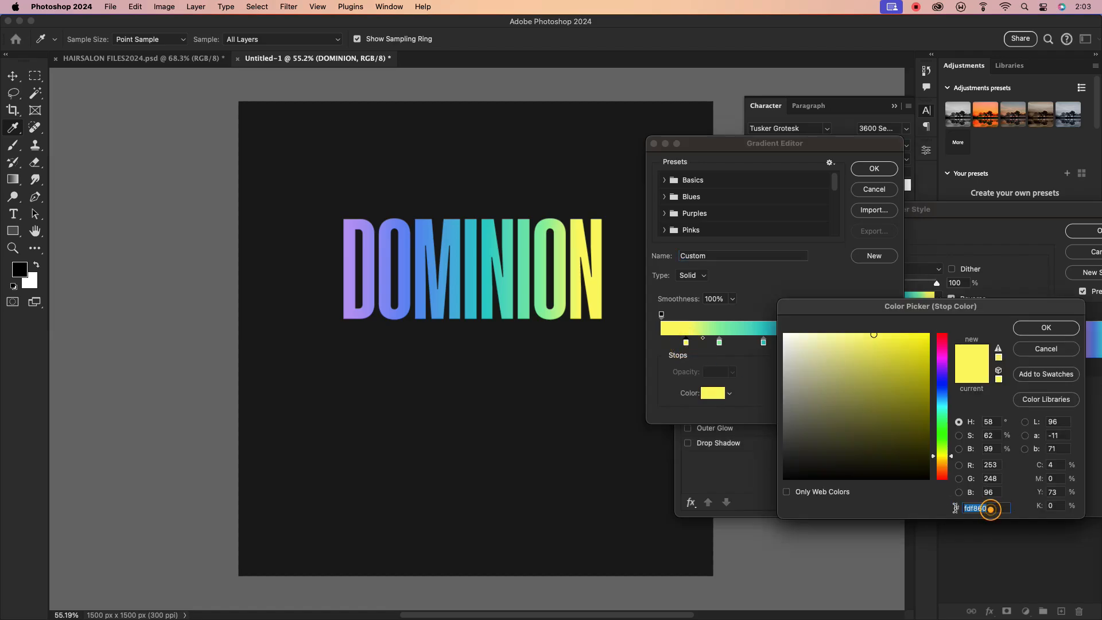
pyautogui.click(1046, 328)
pyautogui.doubleClick(719, 342)
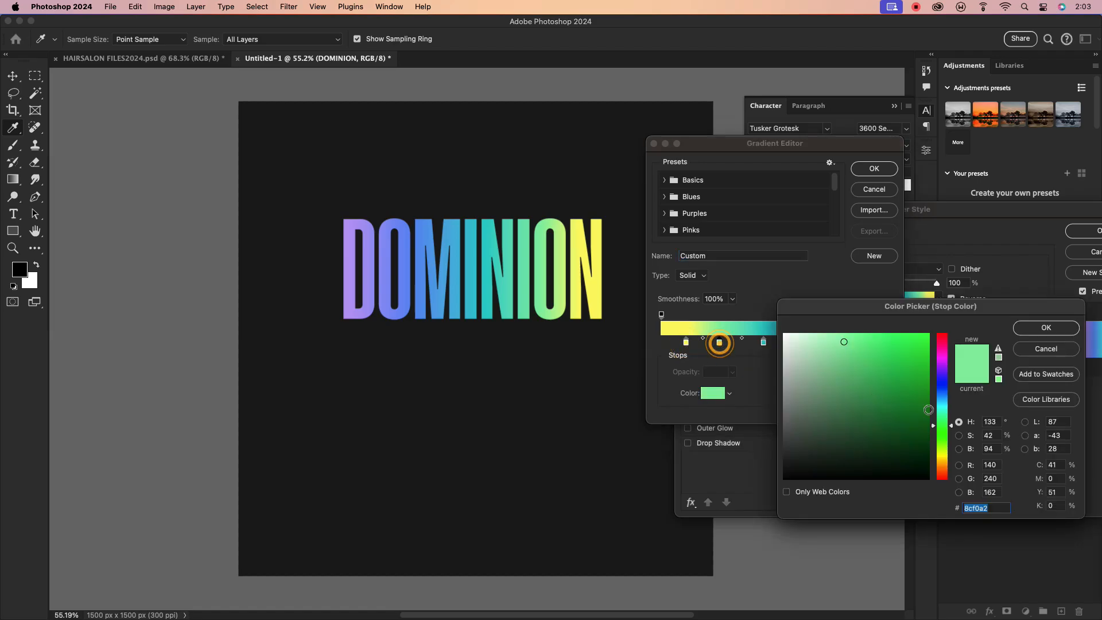
pyautogui.click(986, 508)
pyautogui.click(1046, 328)
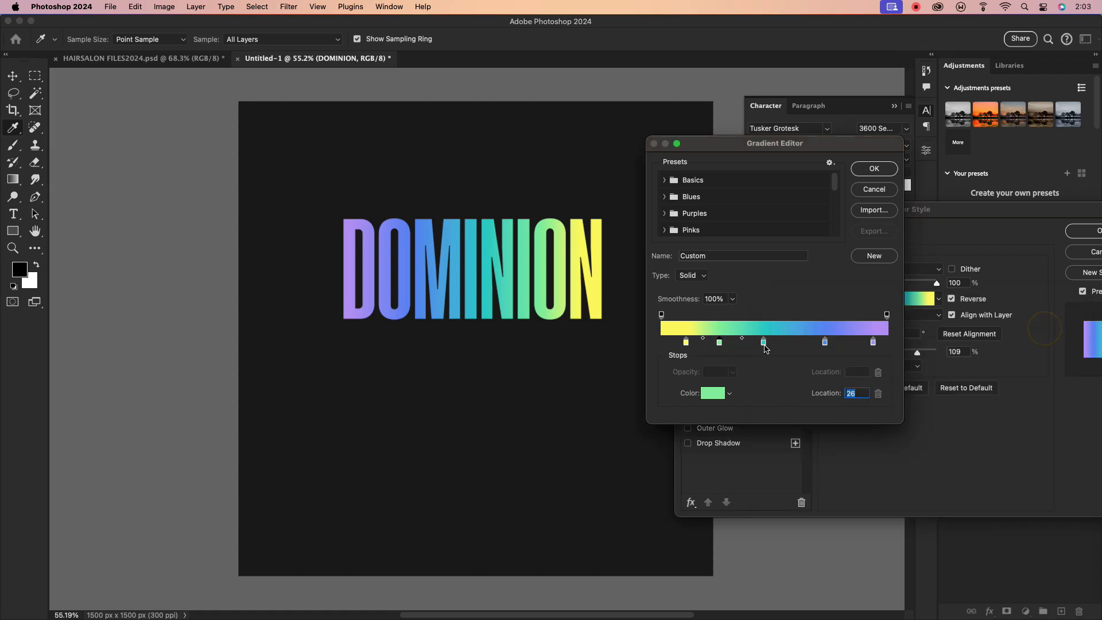
# - Check the hex codes of the teal, blue and purple gradient stops, and apply the gradient overlay to the DOMINION text
pyautogui.click(764, 343)
pyautogui.doubleClick(764, 342)
pyautogui.click(987, 508)
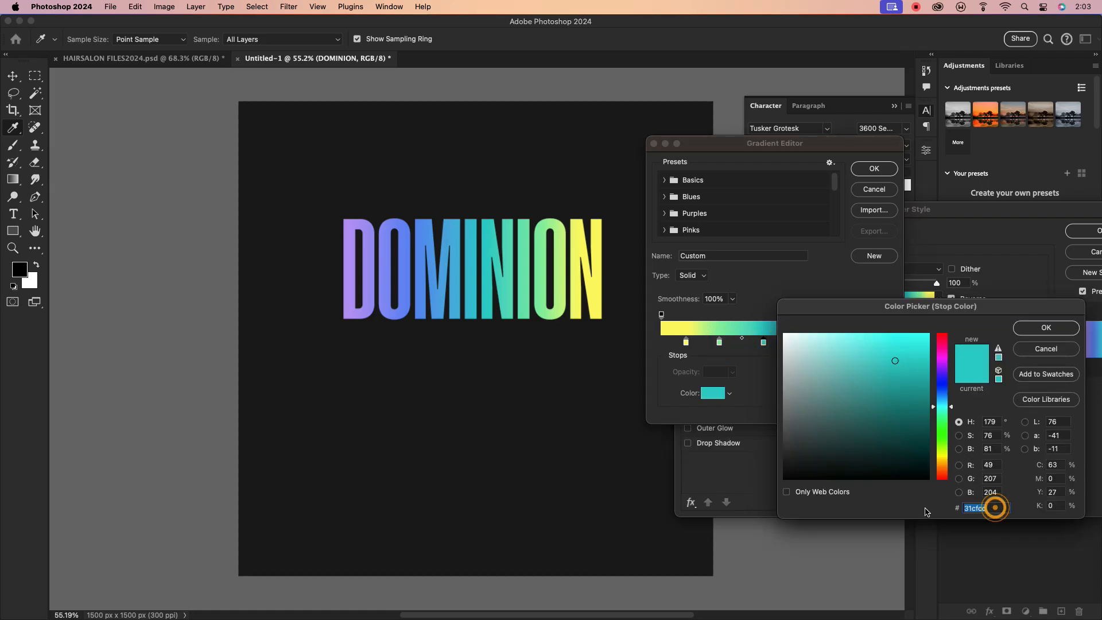
pyautogui.click(1050, 331)
pyautogui.doubleClick(828, 343)
pyautogui.click(1003, 508)
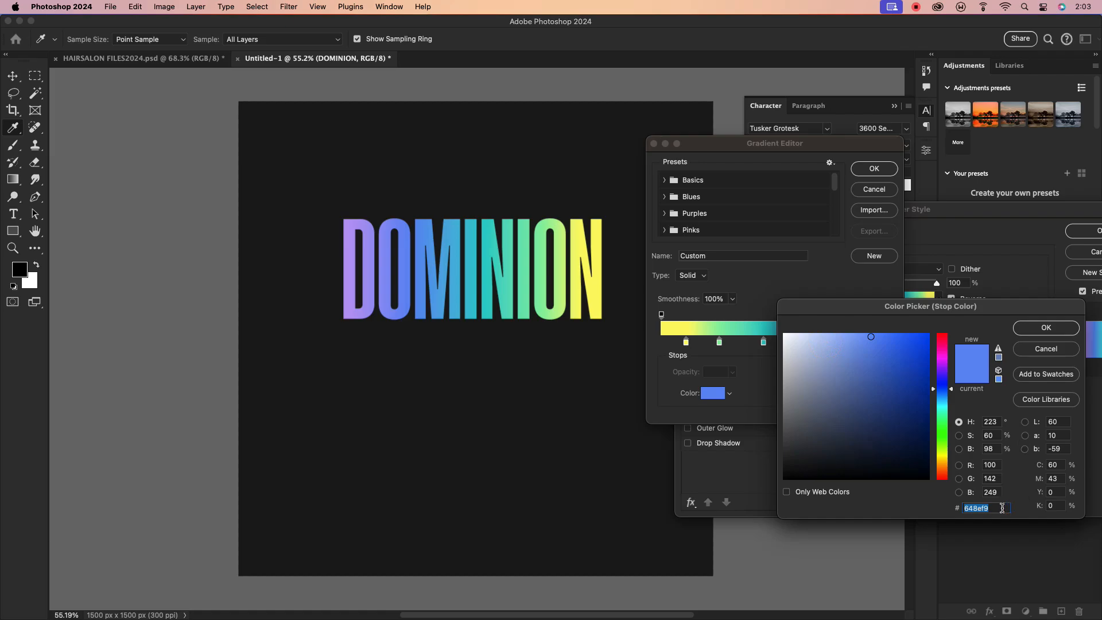
pyautogui.click(1046, 328)
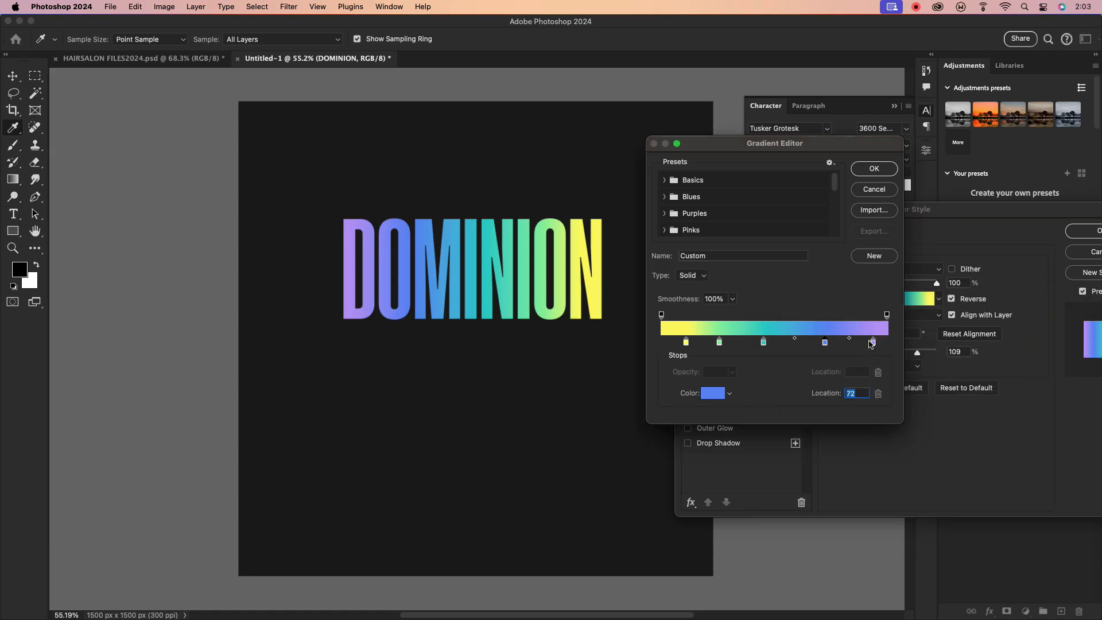
pyautogui.doubleClick(872, 343)
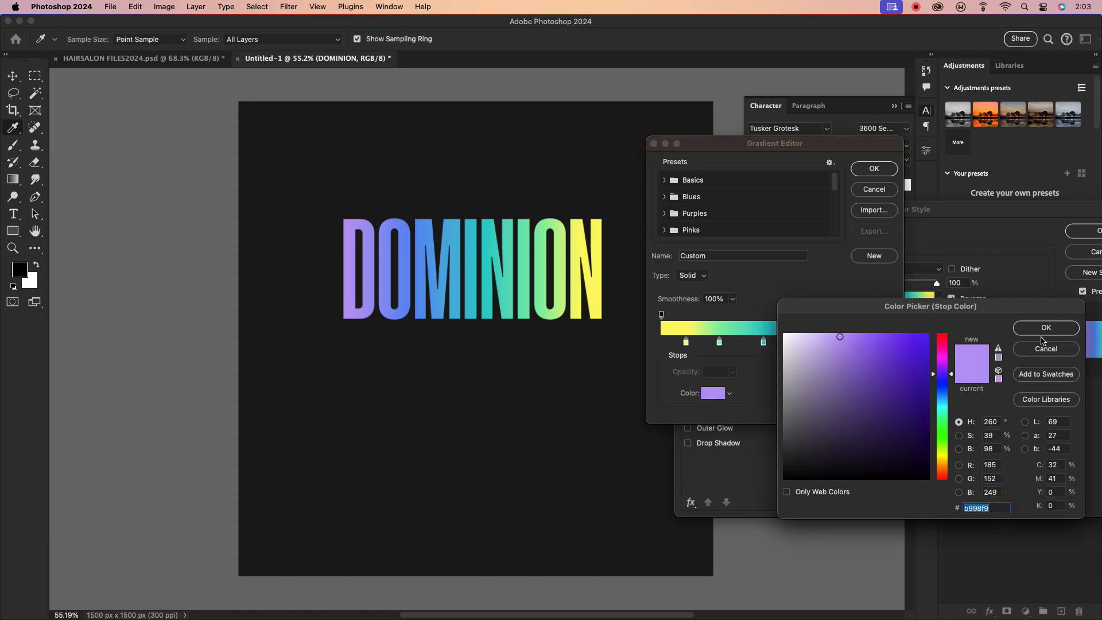
pyautogui.click(1046, 328)
pyautogui.click(873, 168)
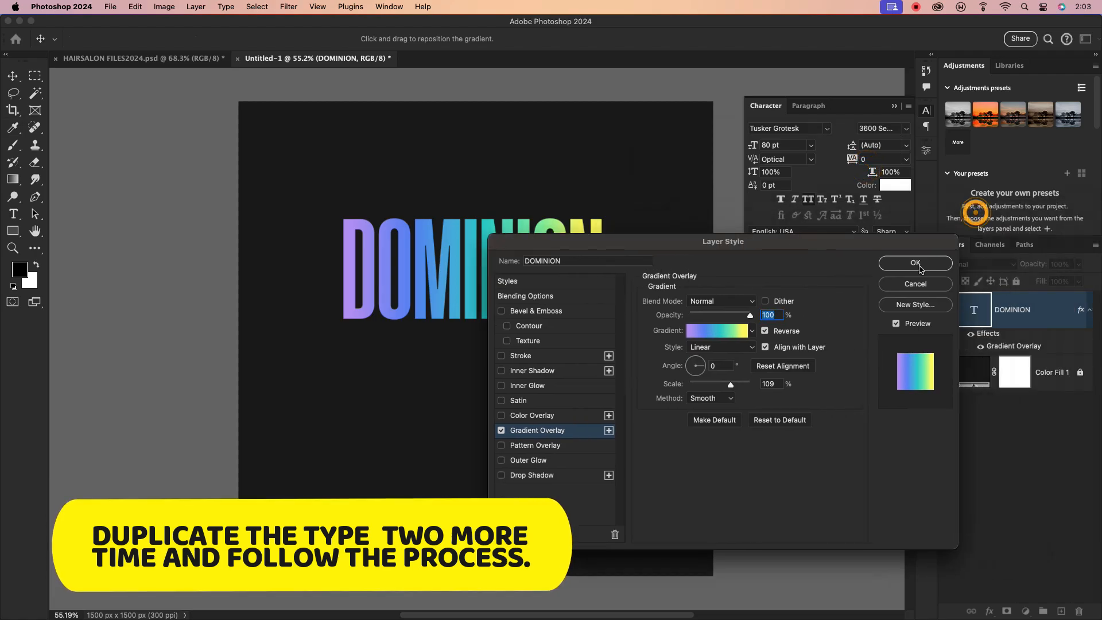
pyautogui.click(918, 264)
# - Duplicate the gradient DOMINION text twice, arrange the three words in a vertical stack, and select the lowest copy
pyautogui.moveTo(507, 287); pyautogui.dragTo(505, 425)
pyautogui.click(660, 327)
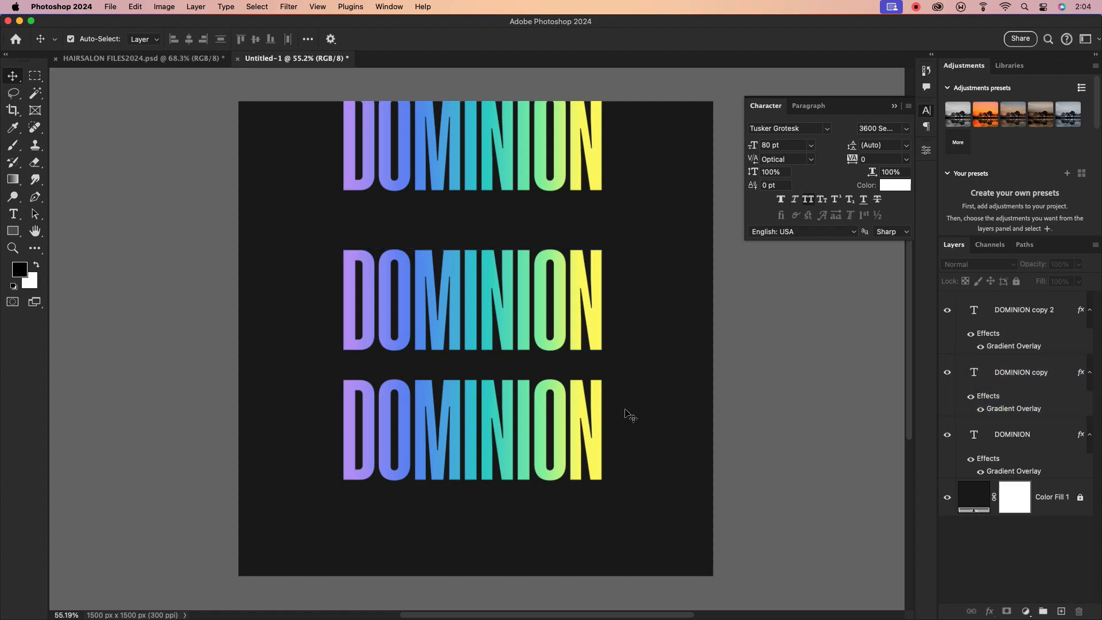
pyautogui.click(597, 421)
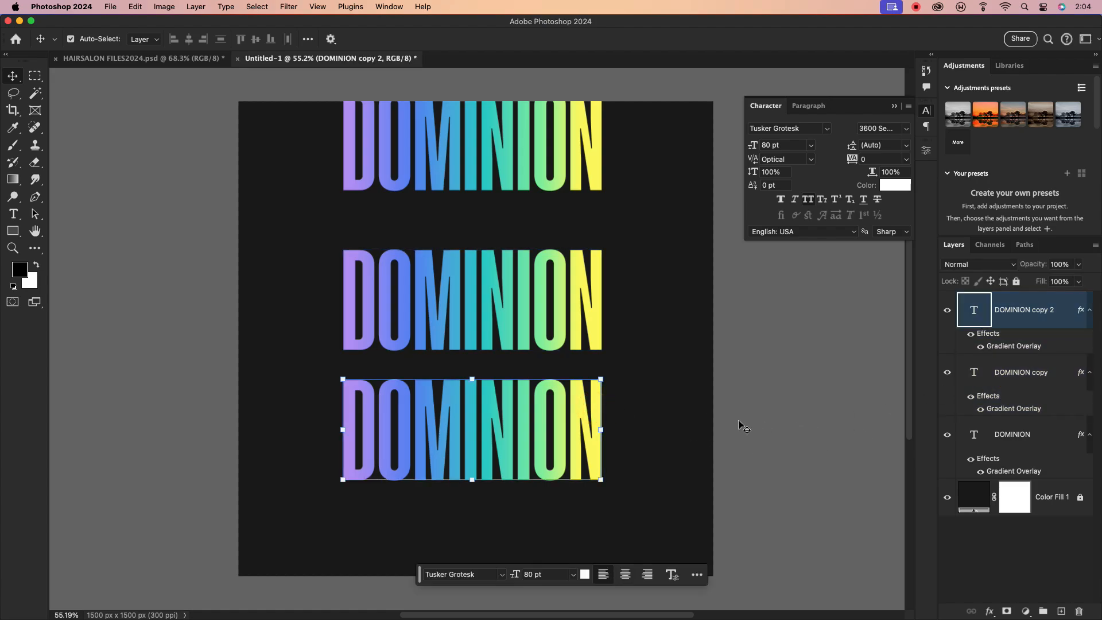
# - Bring the cut-out portrait from HAIRSALON FILES2024.psd into the design, directly above the middle DOMINION layer
pyautogui.click(537, 315)
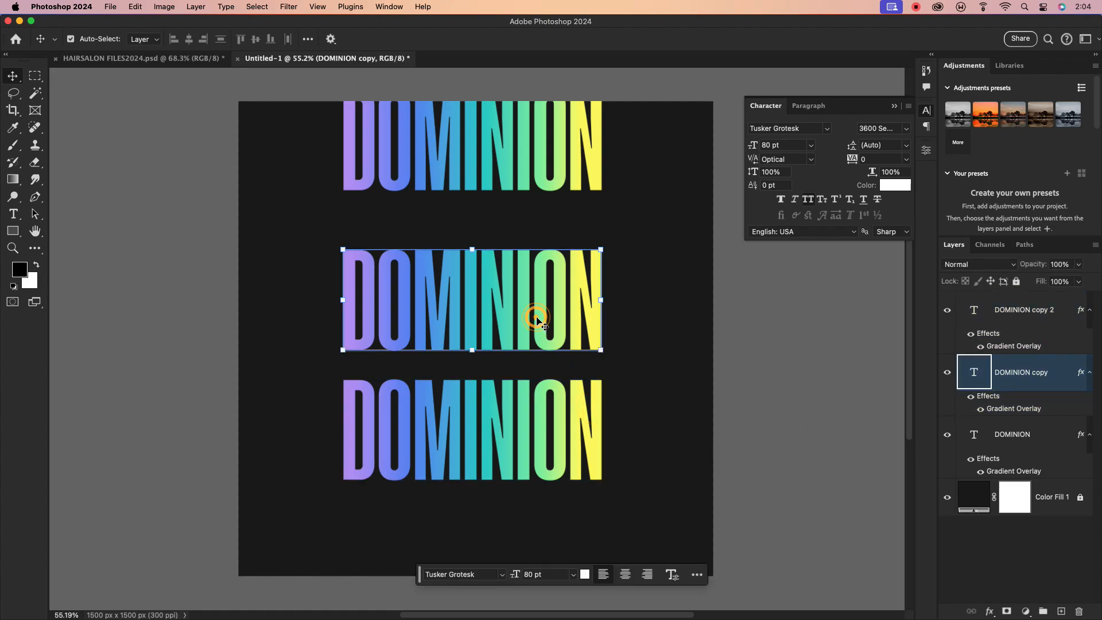
pyautogui.click(140, 58)
pyautogui.moveTo(321, 246); pyautogui.dragTo(459, 306)
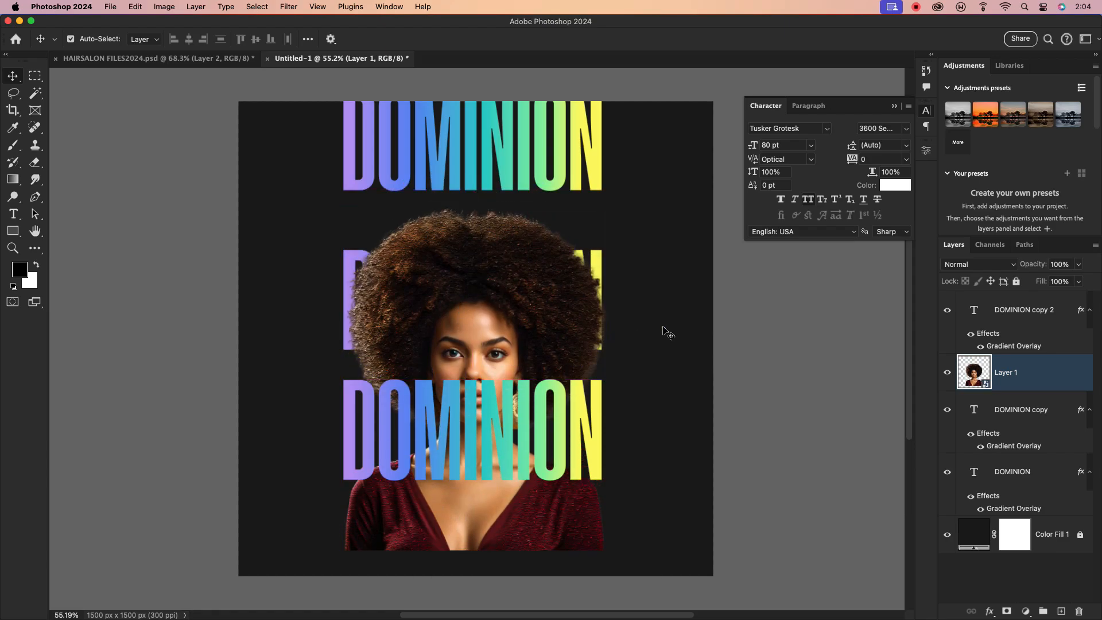
# - Scale the portrait down to 87.19% and centre it over the middle DOMINION word
pyautogui.click(491, 304)
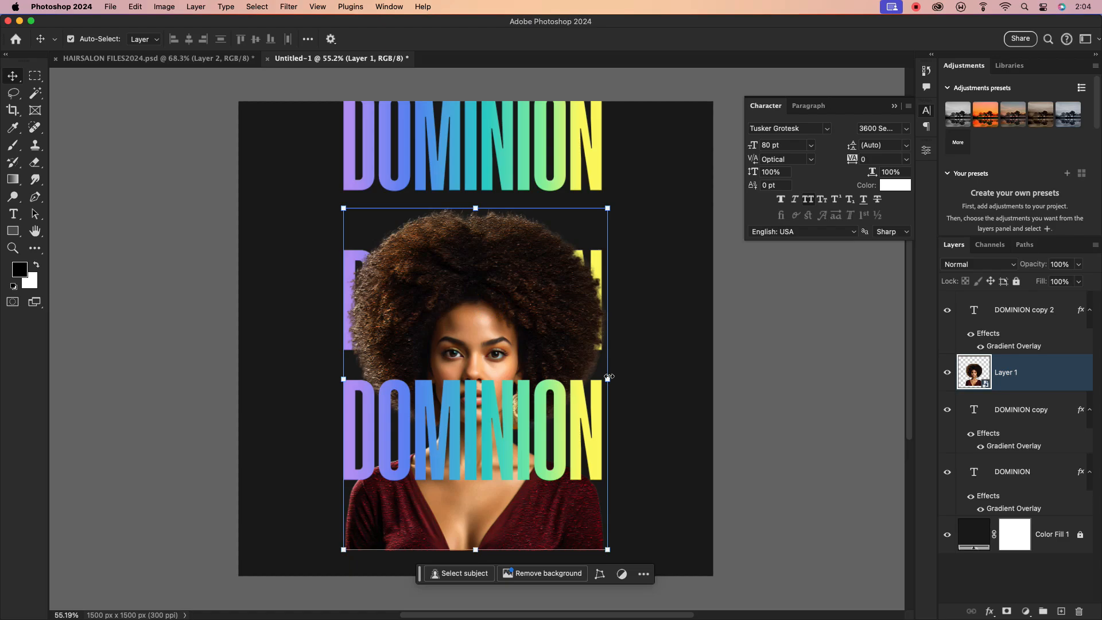
pyautogui.moveTo(609, 376); pyautogui.dragTo(793, 373)
pyautogui.moveTo(527, 341); pyautogui.dragTo(516, 312)
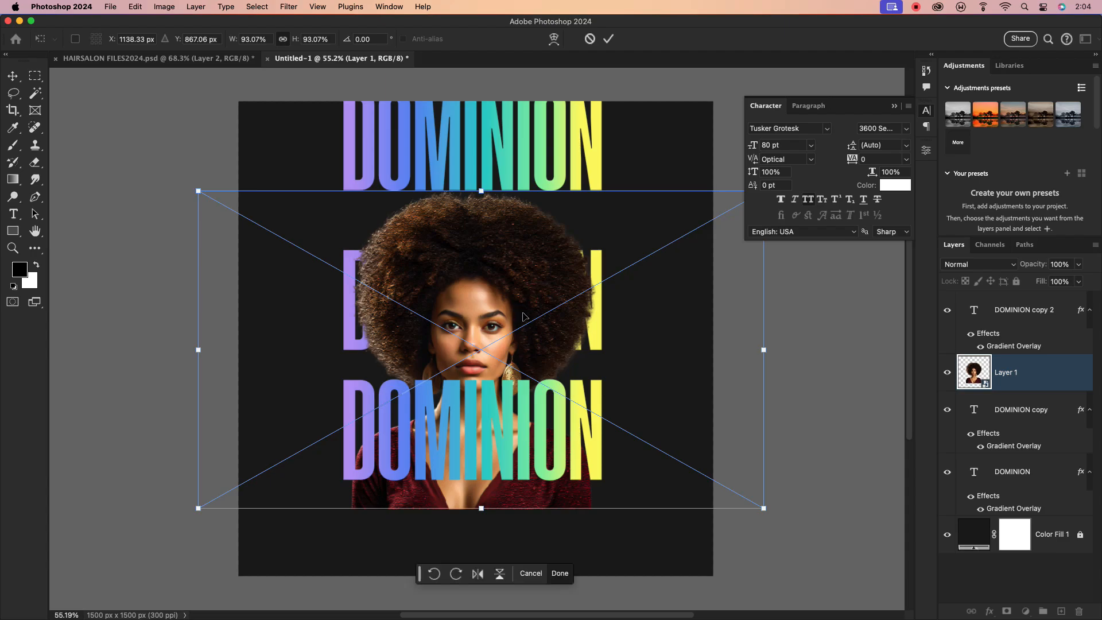
pyautogui.click(608, 39)
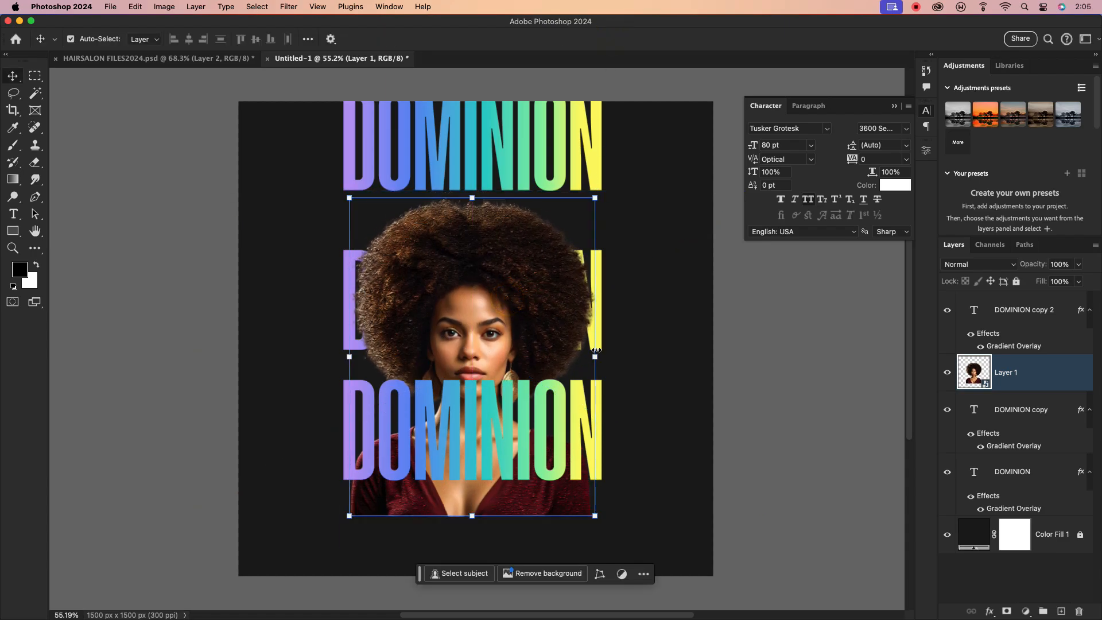
pyautogui.click(596, 350)
pyautogui.moveTo(766, 356); pyautogui.dragTo(754, 357)
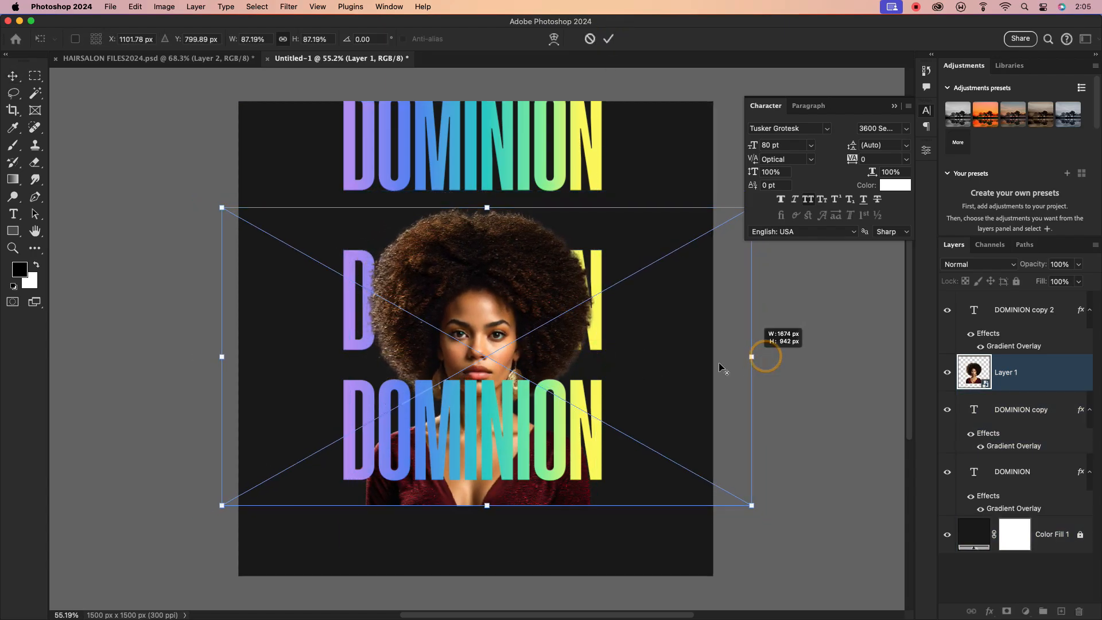
pyautogui.moveTo(506, 312); pyautogui.dragTo(505, 305)
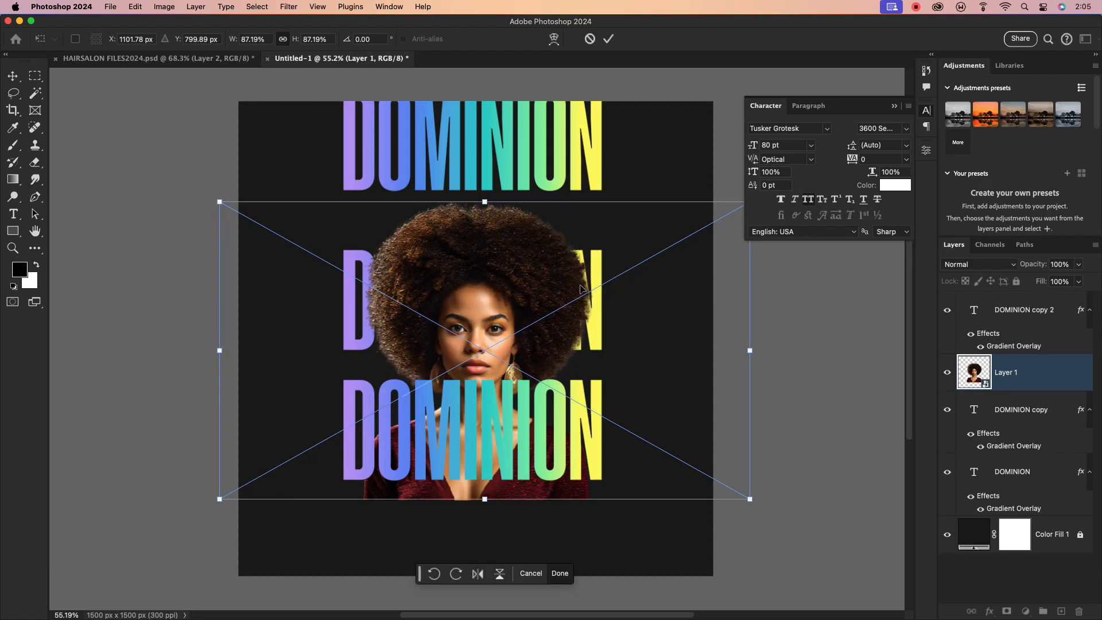
pyautogui.click(608, 38)
# - Shift the top DOMINION word slightly down and lower the bottom DOMINION word to just below the woman's earrings
pyautogui.moveTo(542, 150); pyautogui.dragTo(542, 161)
pyautogui.click(664, 305)
pyautogui.click(479, 434)
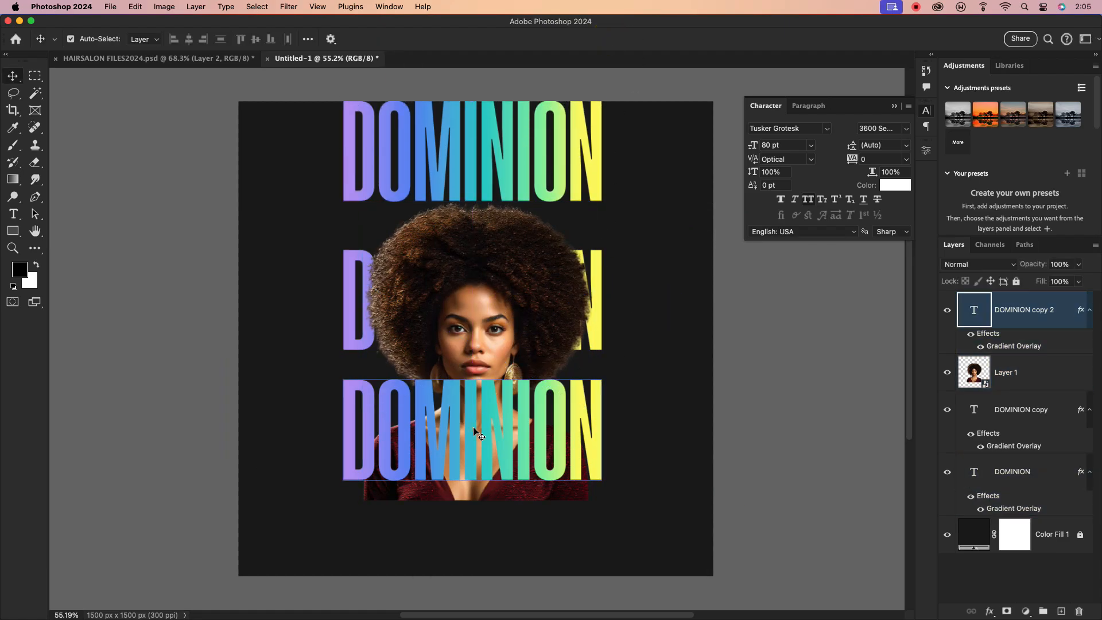
pyautogui.doubleClick(479, 434)
pyautogui.click(609, 38)
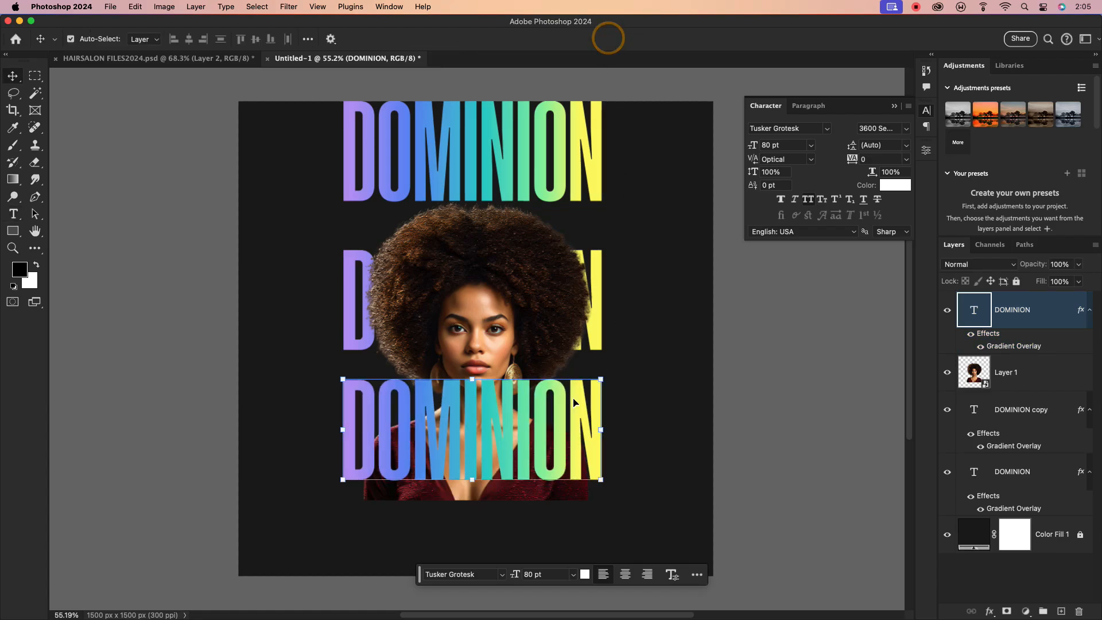
pyautogui.moveTo(566, 415); pyautogui.dragTo(567, 422)
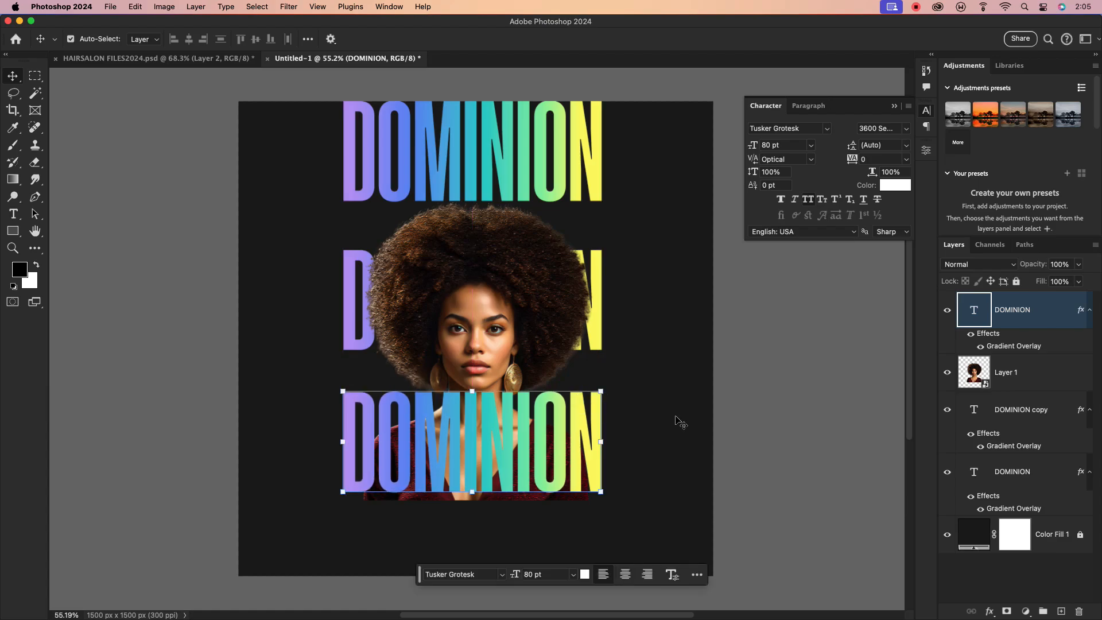
pyautogui.click(690, 381)
# - Move the top DOMINION word down until it sits fully inside the canvas, behind the top of the hair
pyautogui.scroll(-6, 655, 349)
pyautogui.scroll(9, 636, 333)
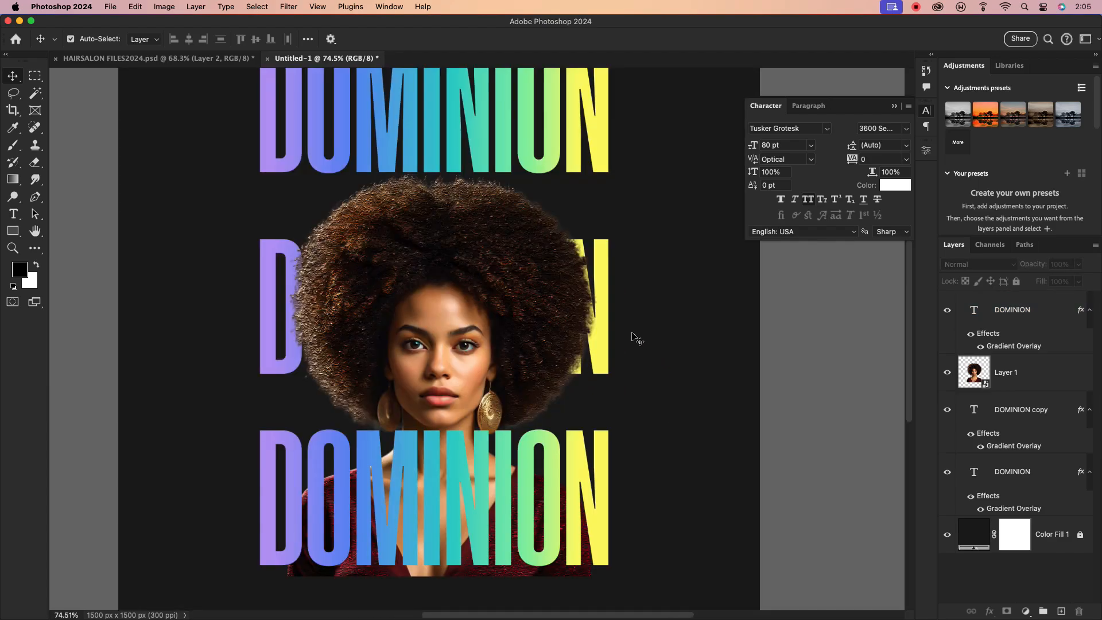
pyautogui.scroll(-2, 637, 339)
pyautogui.scroll(-2, 594, 319)
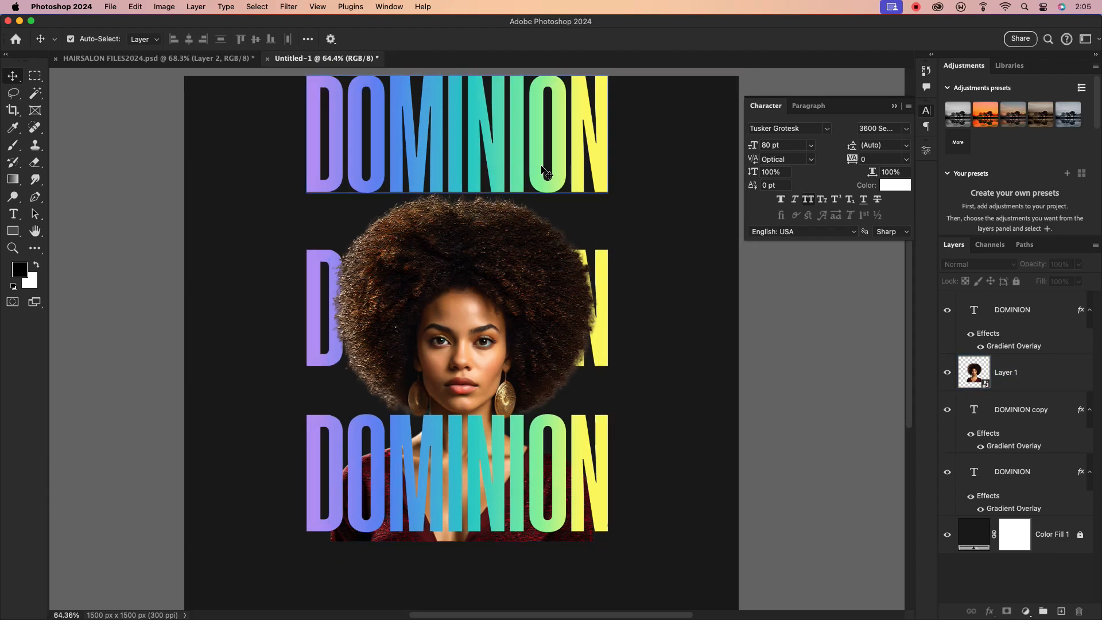
pyautogui.moveTo(539, 160); pyautogui.dragTo(540, 182)
pyautogui.click(728, 292)
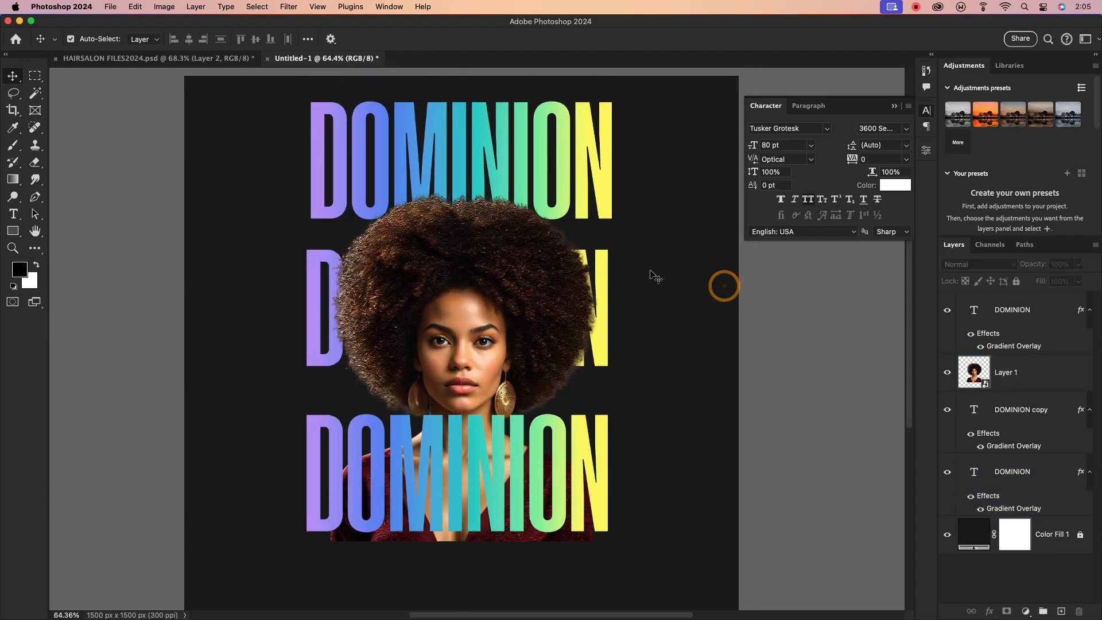
# - Move the portrait up to overlap the top DOMINION word and raise the bottom DOMINION word closer to the middle one
pyautogui.scroll(-1, 653, 276)
pyautogui.moveTo(480, 296); pyautogui.dragTo(481, 271)
pyautogui.click(674, 315)
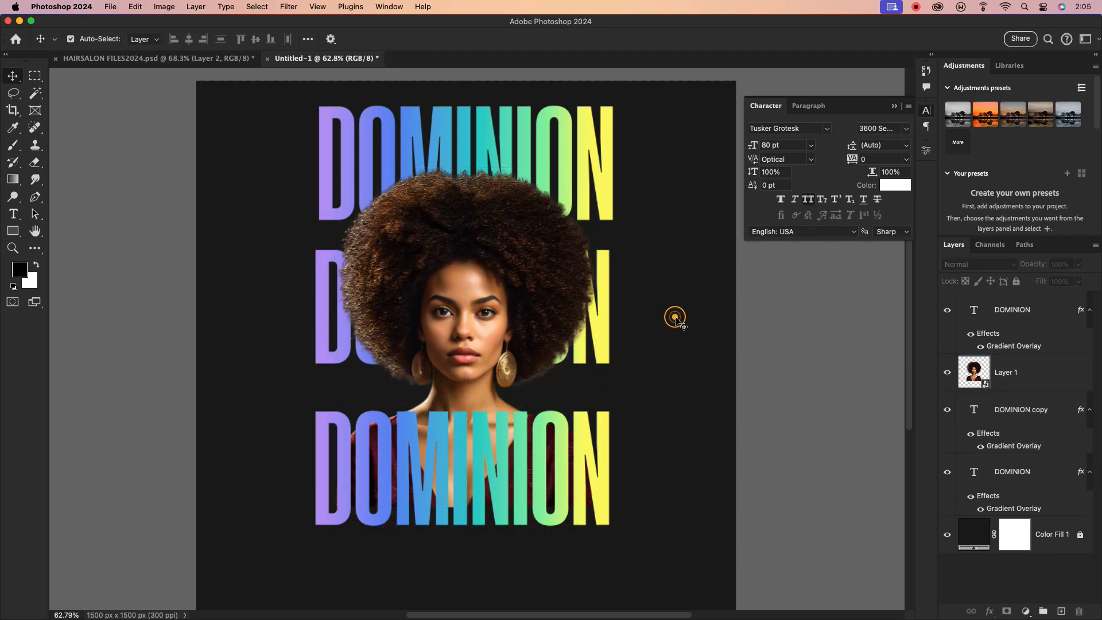
pyautogui.click(577, 425)
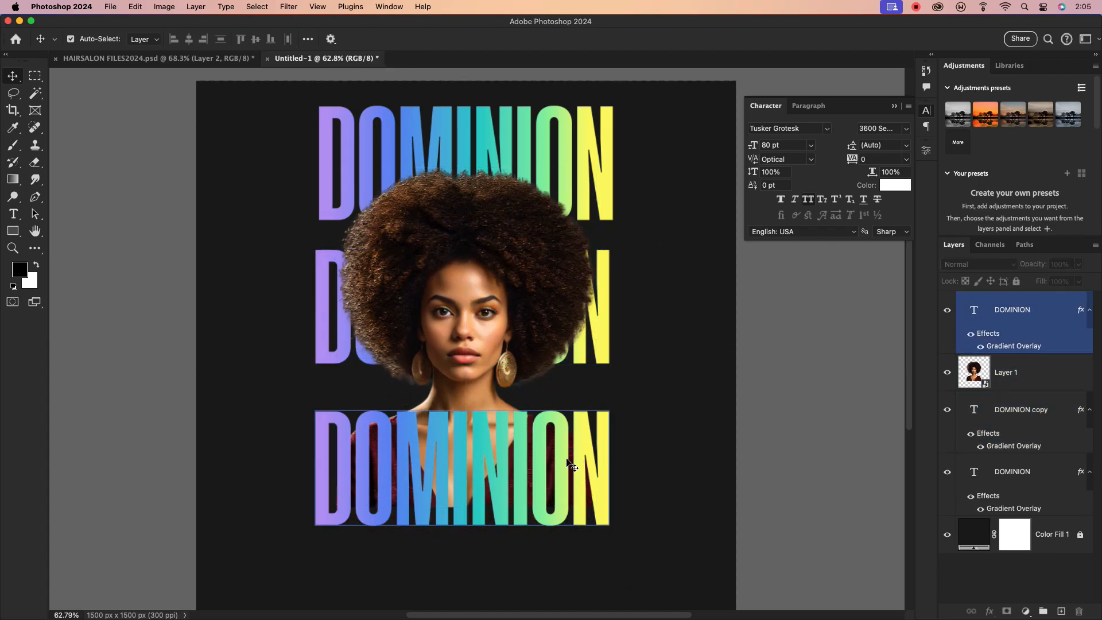
pyautogui.moveTo(561, 462); pyautogui.dragTo(559, 446)
pyautogui.click(703, 417)
# - Add a layer mask to the portrait layer and choose the black-to-white gradient from the Basics presets for the Gradient tool
pyautogui.click(1051, 378)
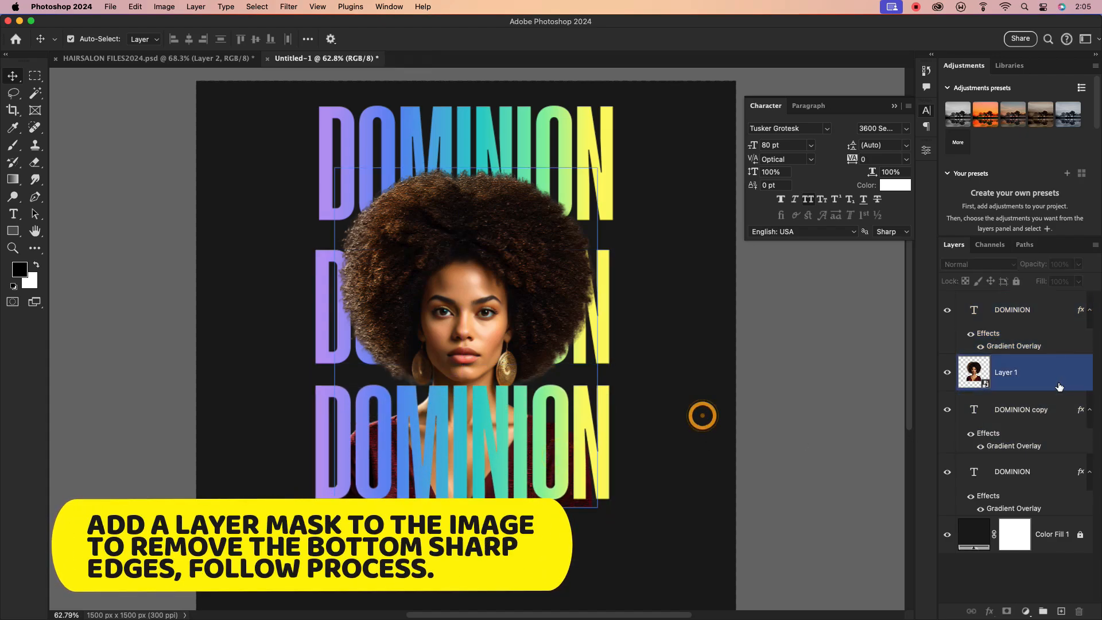
pyautogui.click(1009, 612)
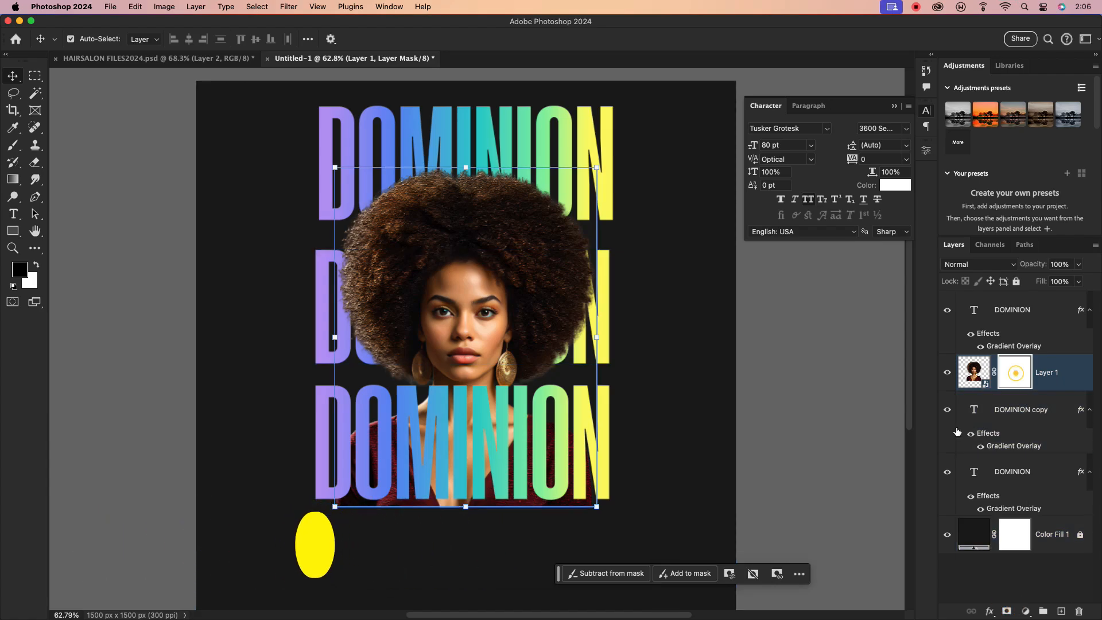
pyautogui.click(13, 179)
pyautogui.click(198, 40)
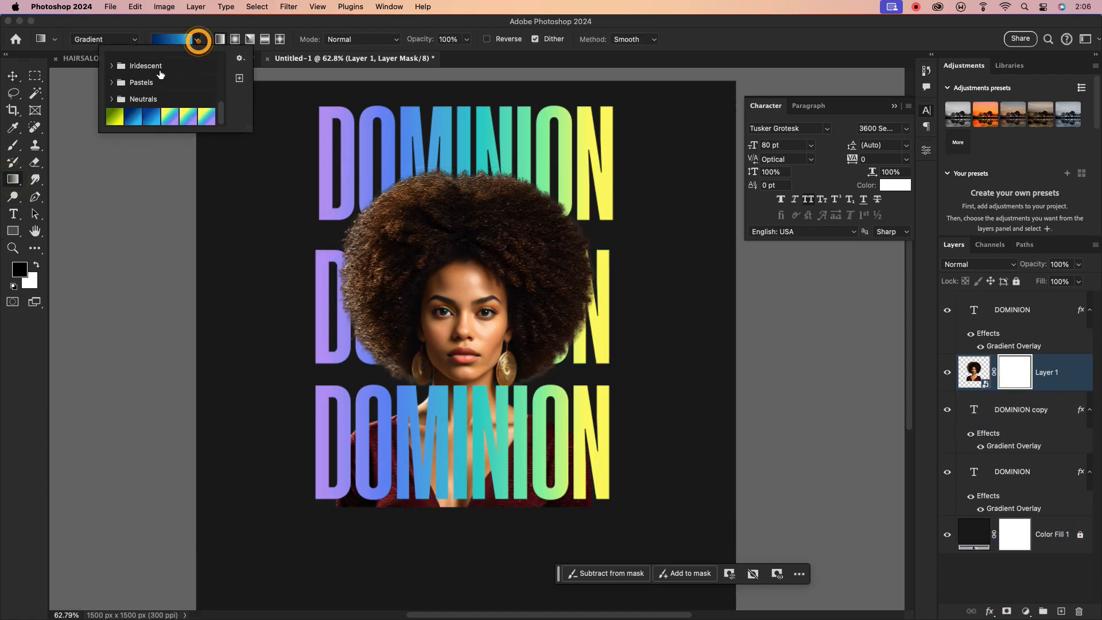
pyautogui.click(110, 61)
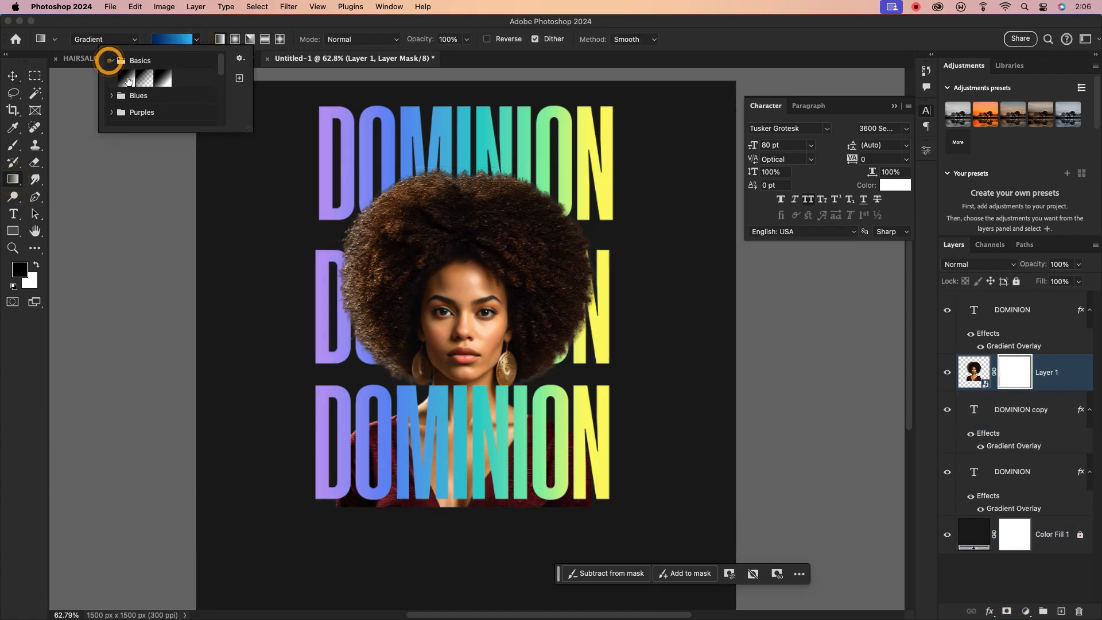
pyautogui.click(127, 77)
# - Draw a vertical gradient on the portrait's mask to fade its lower edge, and adjust its end points and midpoint
pyautogui.moveTo(436, 526); pyautogui.dragTo(440, 437)
pyautogui.moveTo(438, 527); pyautogui.dragTo(462, 524)
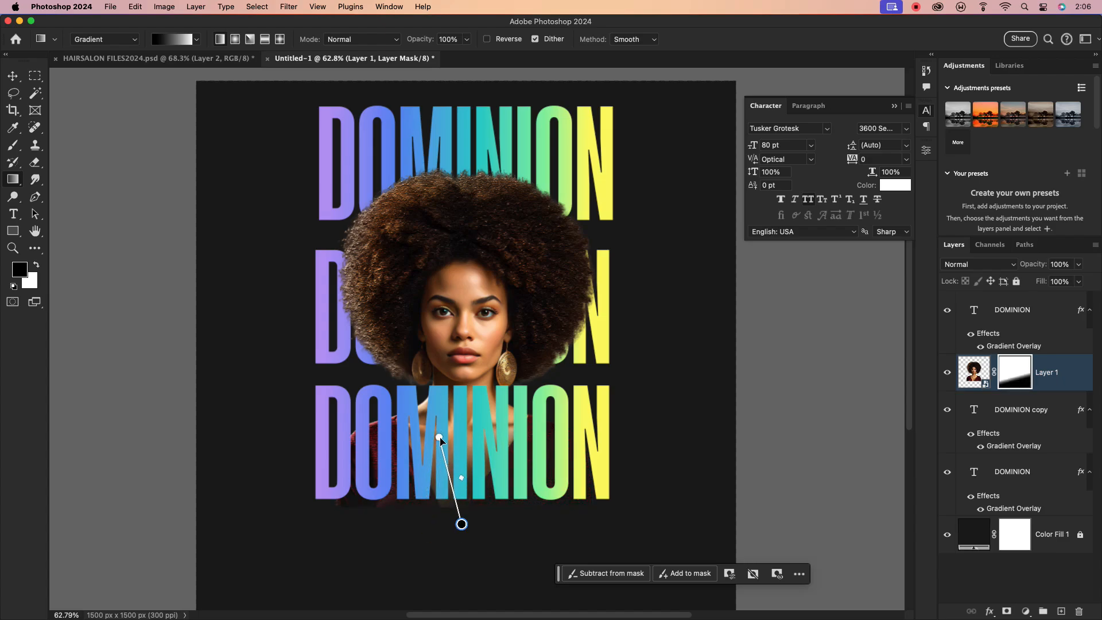
pyautogui.moveTo(440, 439); pyautogui.dragTo(469, 438)
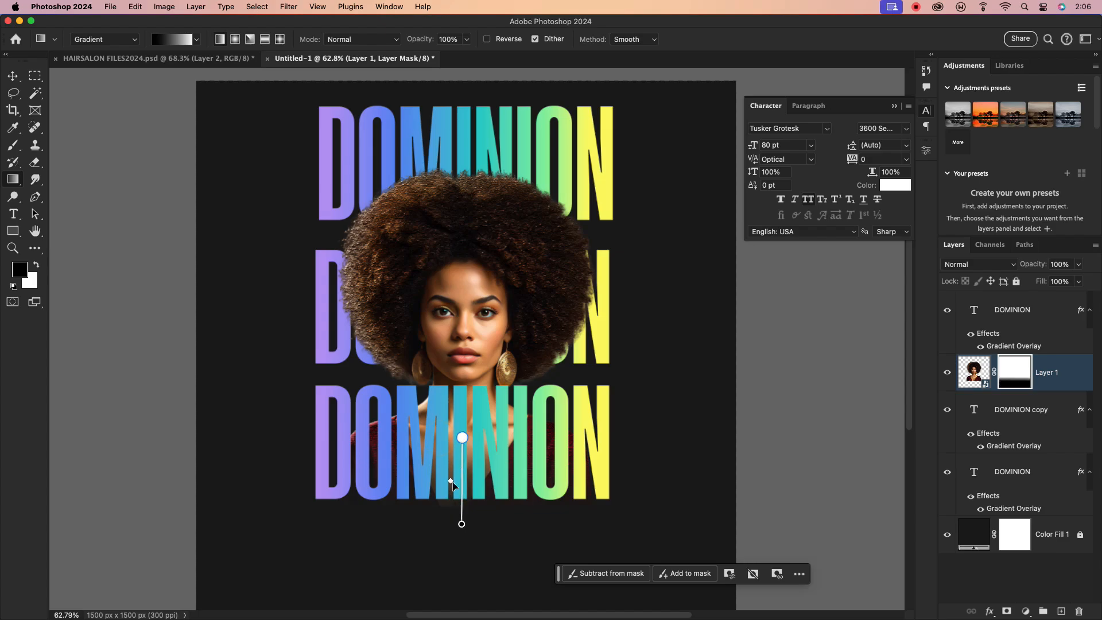
pyautogui.moveTo(452, 482)
pyautogui.mouseDown()
pyautogui.moveTo(453, 467)
pyautogui.moveTo(462, 469)
pyautogui.mouseUp()
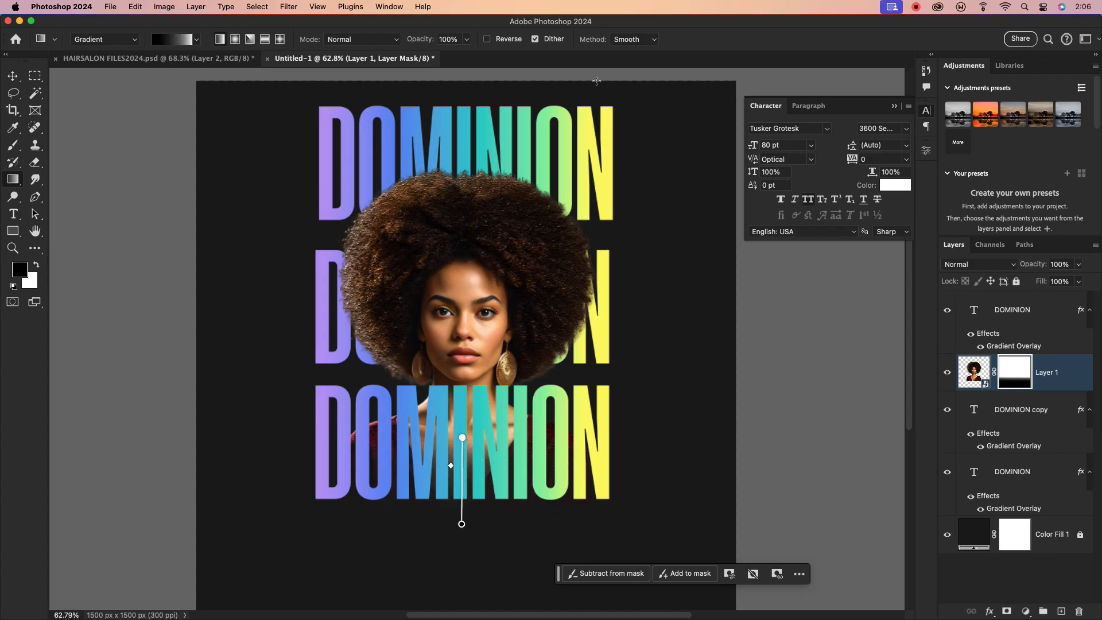
pyautogui.click(14, 79)
pyautogui.click(666, 325)
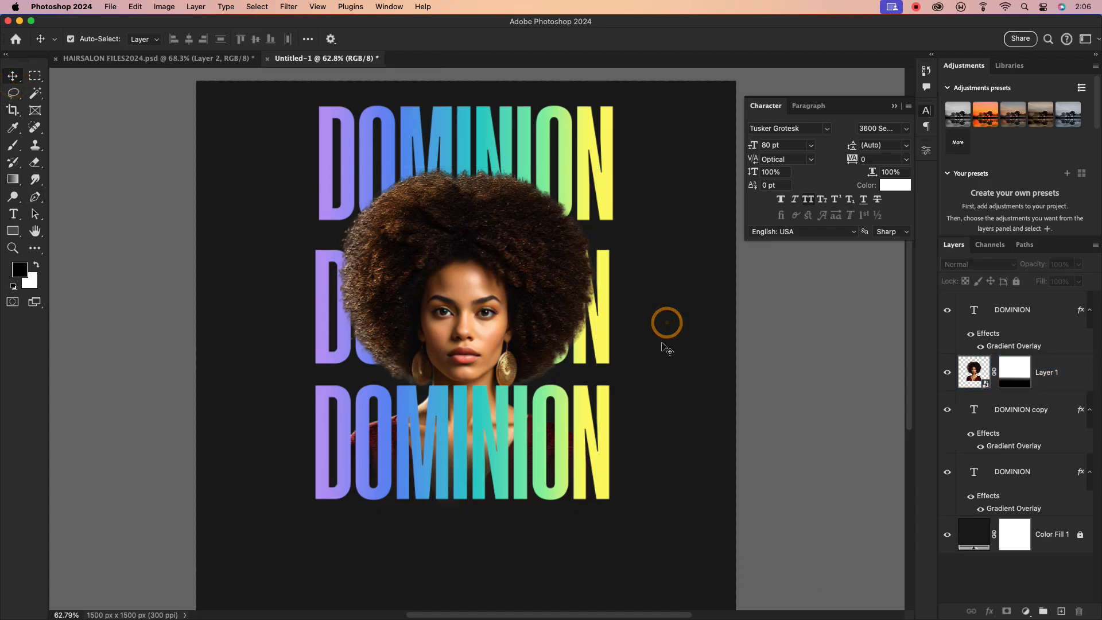
# - Select the portrait and all three DOMINION layers, enlarge them together to 111.50%, and position them in the upper canvas
pyautogui.scroll(-2, 669, 345)
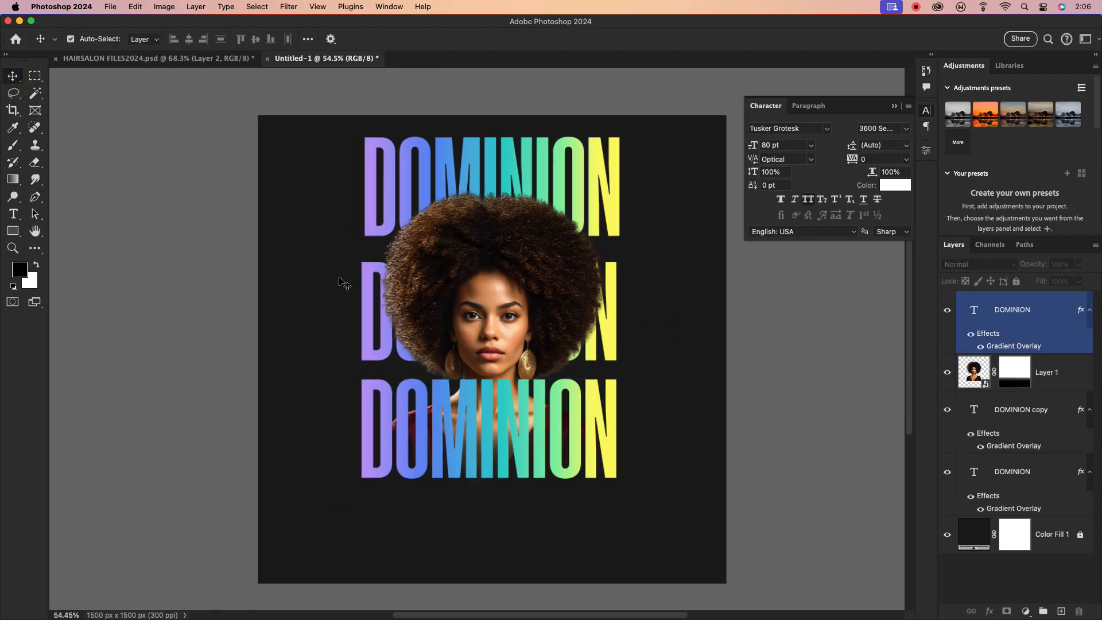
pyautogui.moveTo(312, 153); pyautogui.dragTo(590, 448)
pyautogui.click(519, 266)
pyautogui.moveTo(521, 277); pyautogui.dragTo(519, 236)
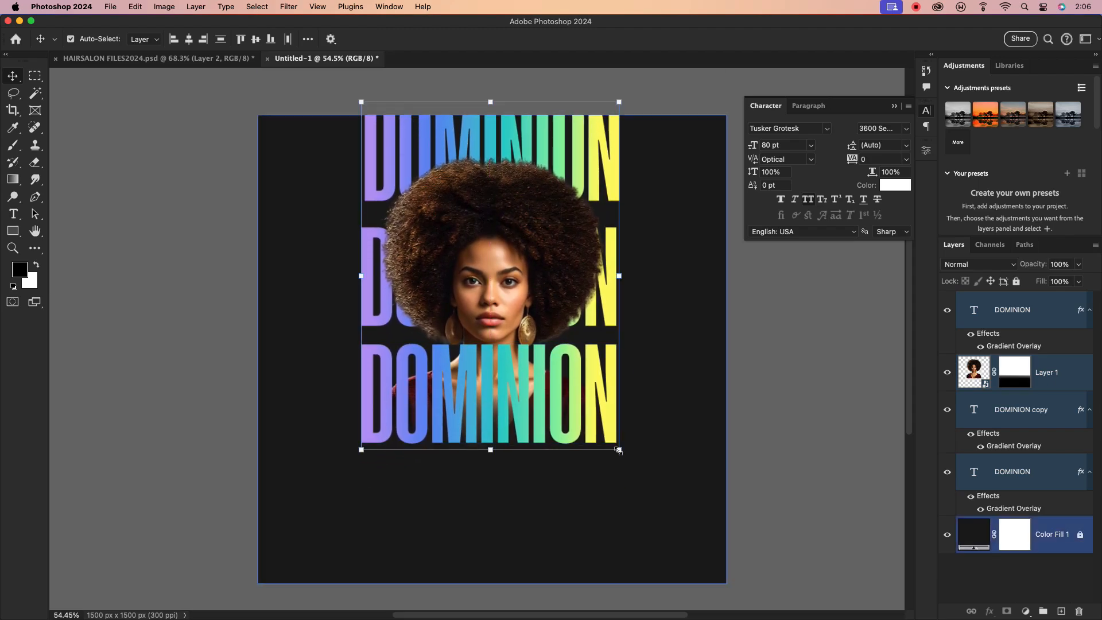
pyautogui.moveTo(618, 451); pyautogui.dragTo(634, 470)
pyautogui.moveTo(517, 198)
pyautogui.mouseDown()
pyautogui.moveTo(517, 227)
pyautogui.moveTo(520, 217)
pyautogui.mouseUp()
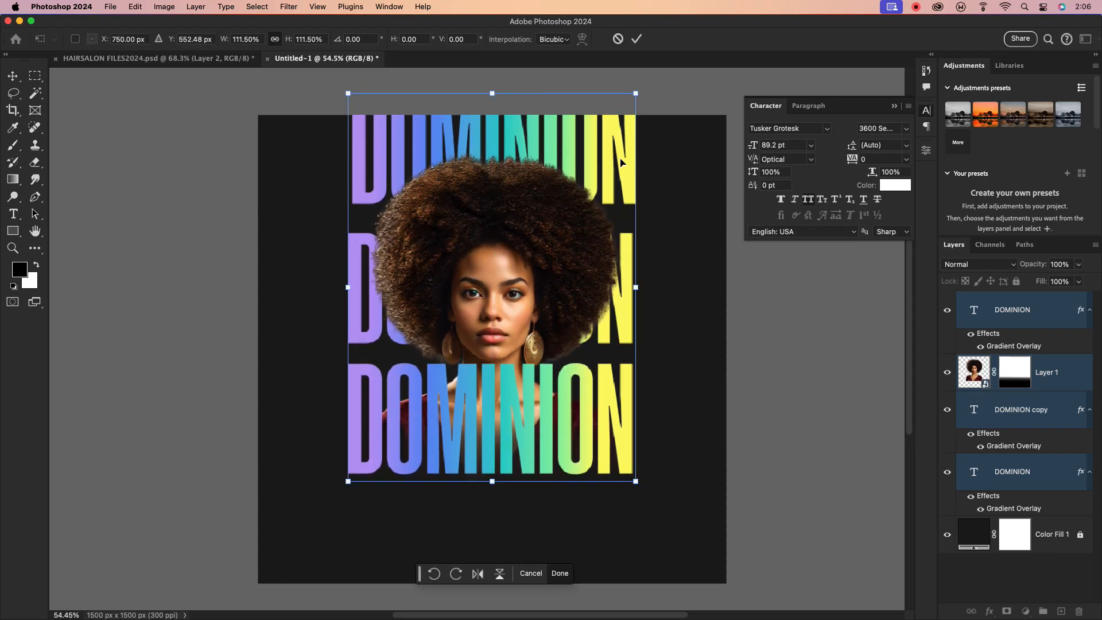
pyautogui.click(638, 39)
pyautogui.scroll(-1, 682, 369)
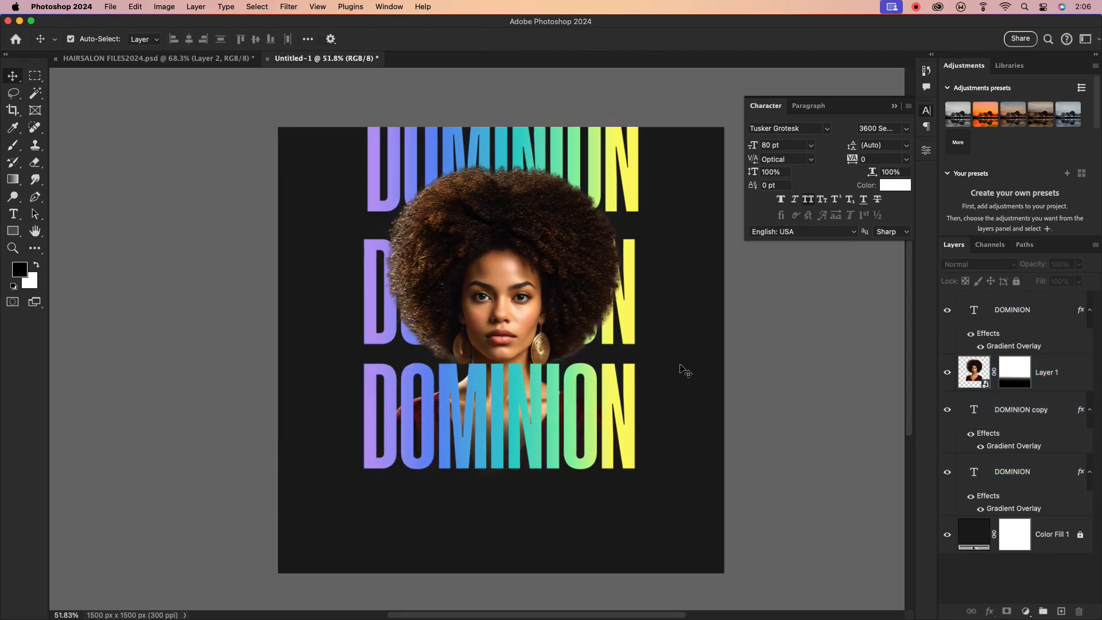
pyautogui.click(499, 305)
pyautogui.click(728, 303)
pyautogui.click(1017, 437)
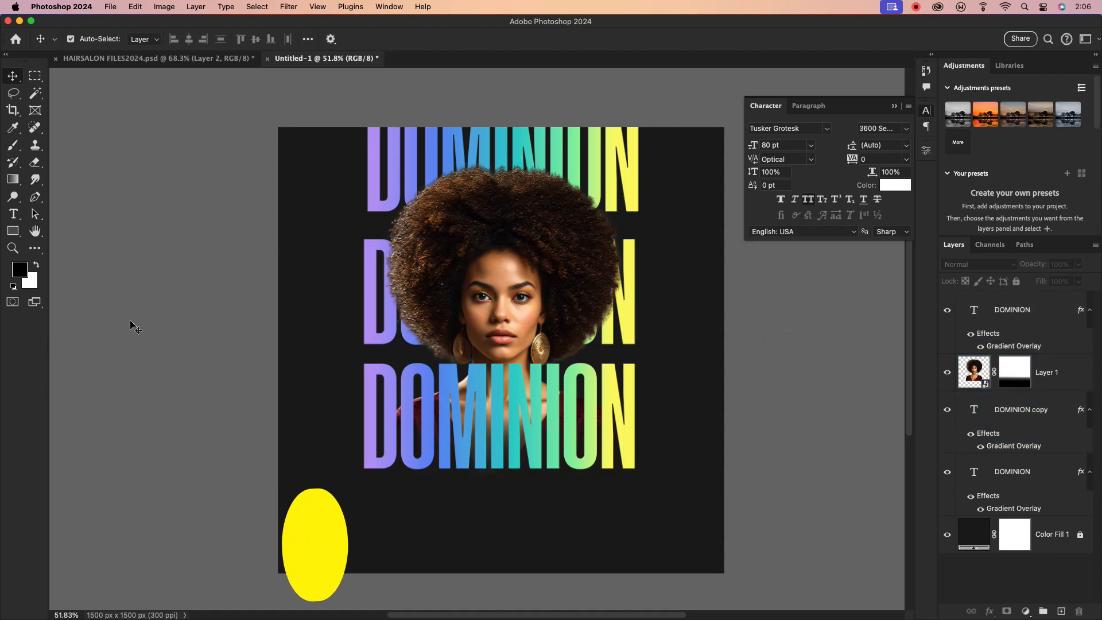
# - Draw a circle about 173 px wide with the Ellipse tool over the last letters of the middle and bottom words
pyautogui.click(12, 230)
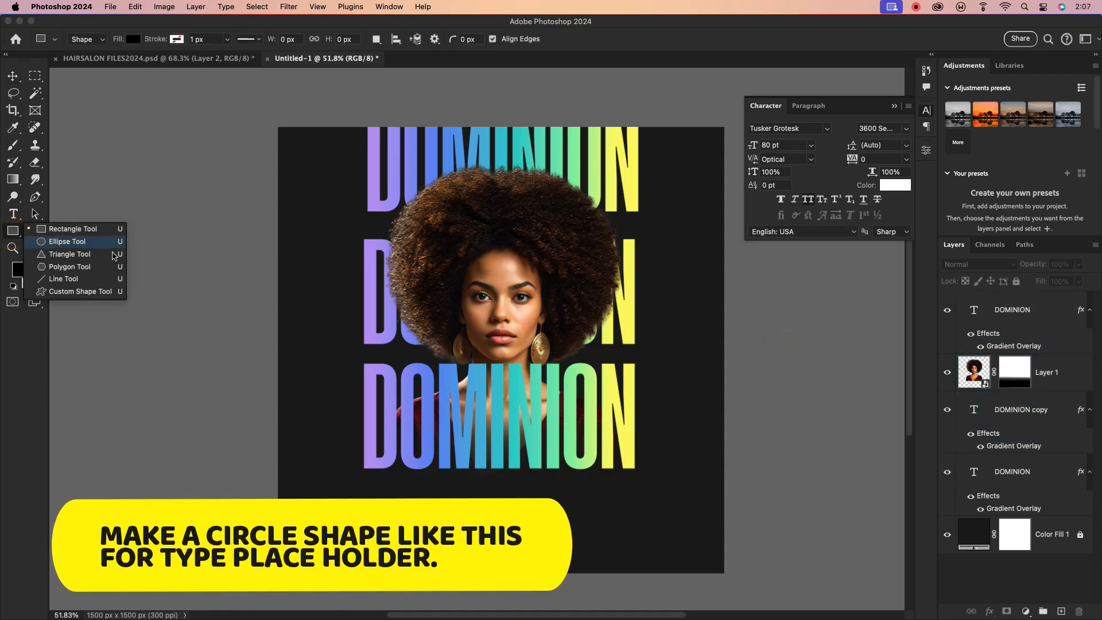
pyautogui.click(68, 241)
pyautogui.moveTo(279, 372); pyautogui.dragTo(616, 357)
pyautogui.click(11, 79)
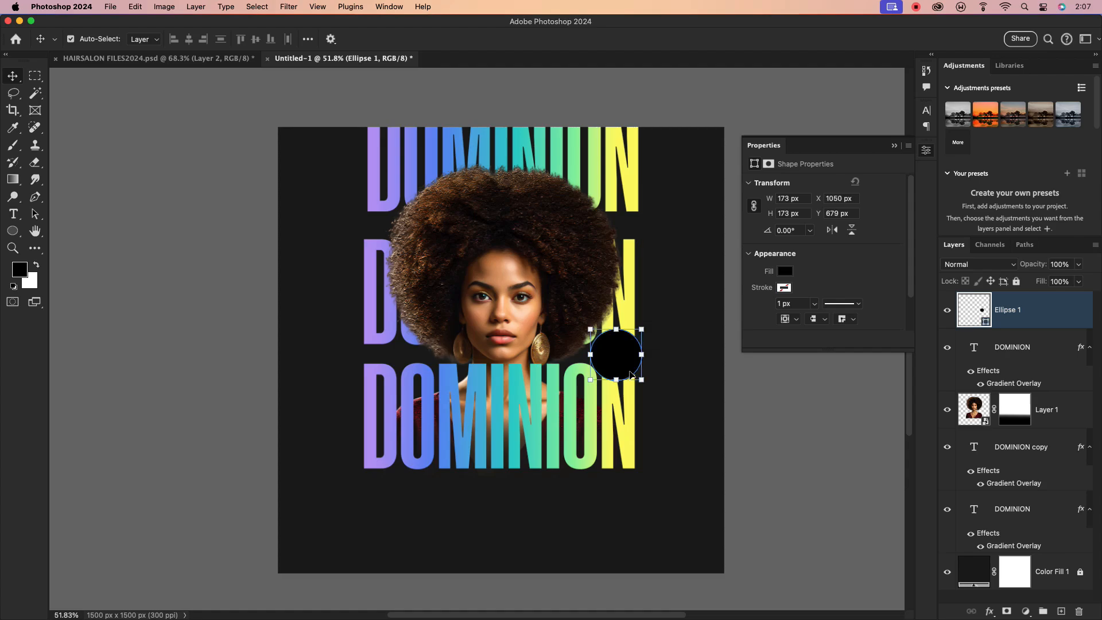
# - Change the circle's fill to light grey #bebebe and deselect it
pyautogui.doubleClick(984, 323)
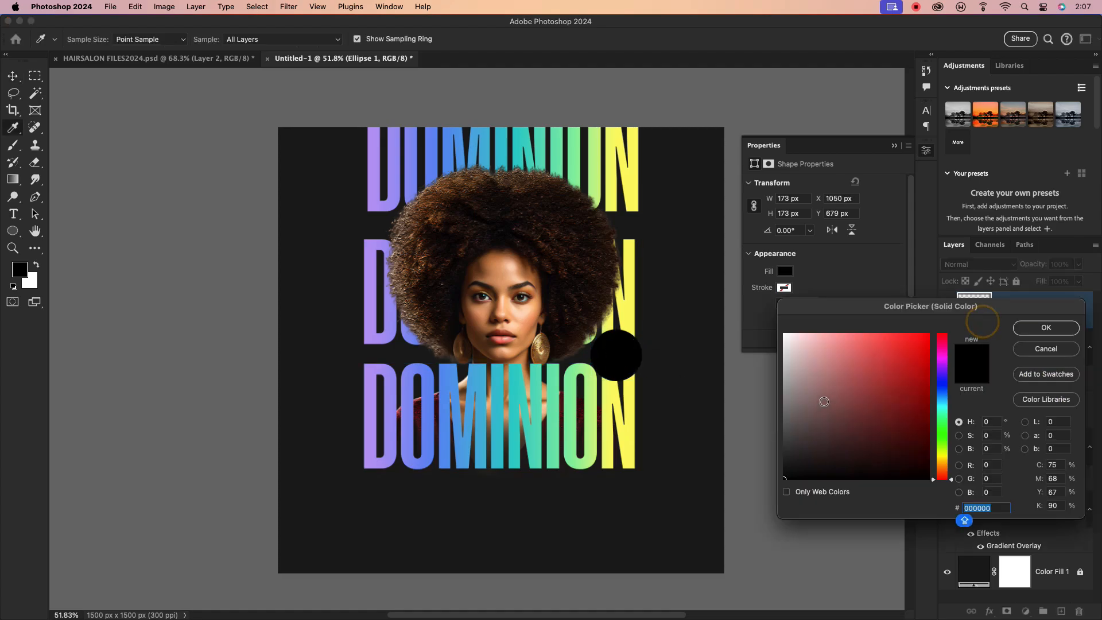
pyautogui.click(759, 456)
pyautogui.moveTo(795, 388); pyautogui.dragTo(785, 370)
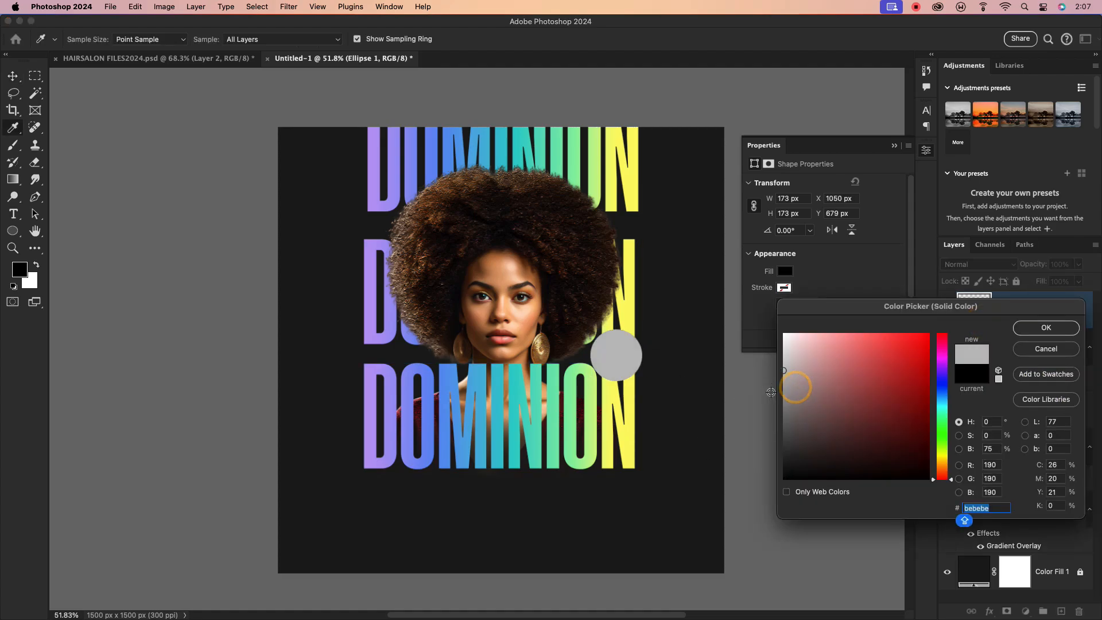
pyautogui.click(1032, 329)
pyautogui.press('v')
pyautogui.click(728, 404)
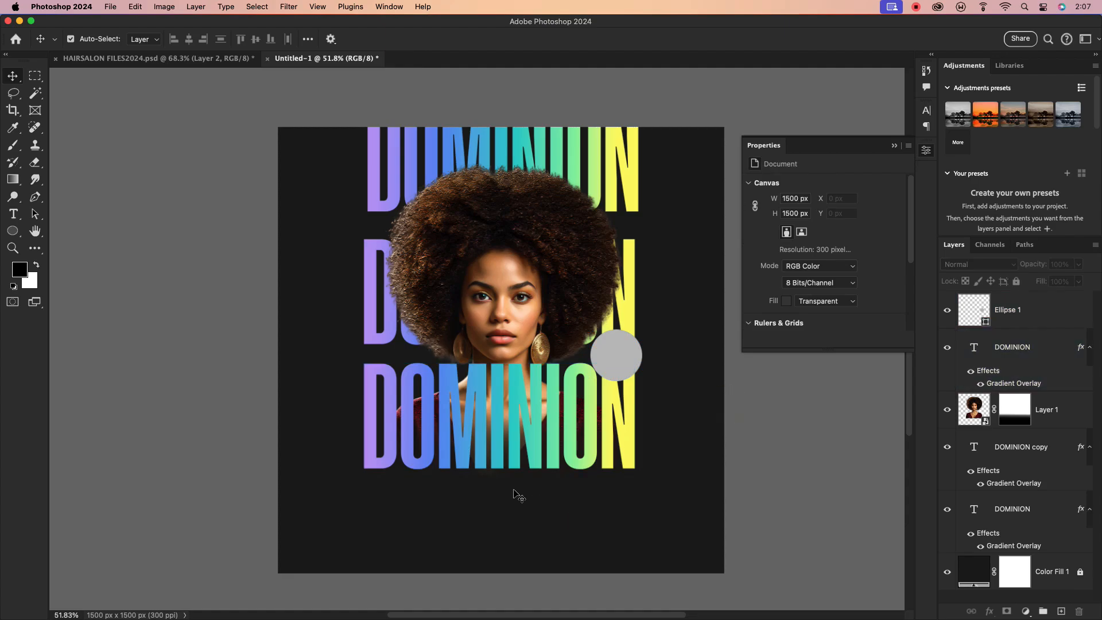
# - Add the white text SALON in Tusker Grotesk 3600 Semibold at 80 pt below the bottom DOMINION
pyautogui.press('t')
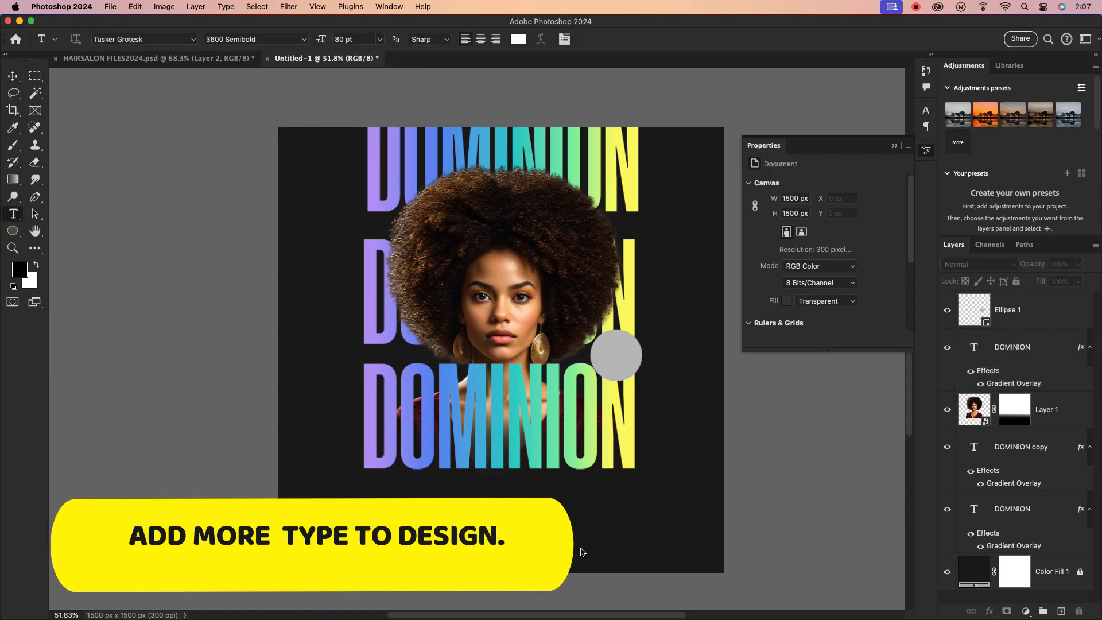
pyautogui.click(472, 529)
pyautogui.write('S')
pyautogui.press('BackSpace')
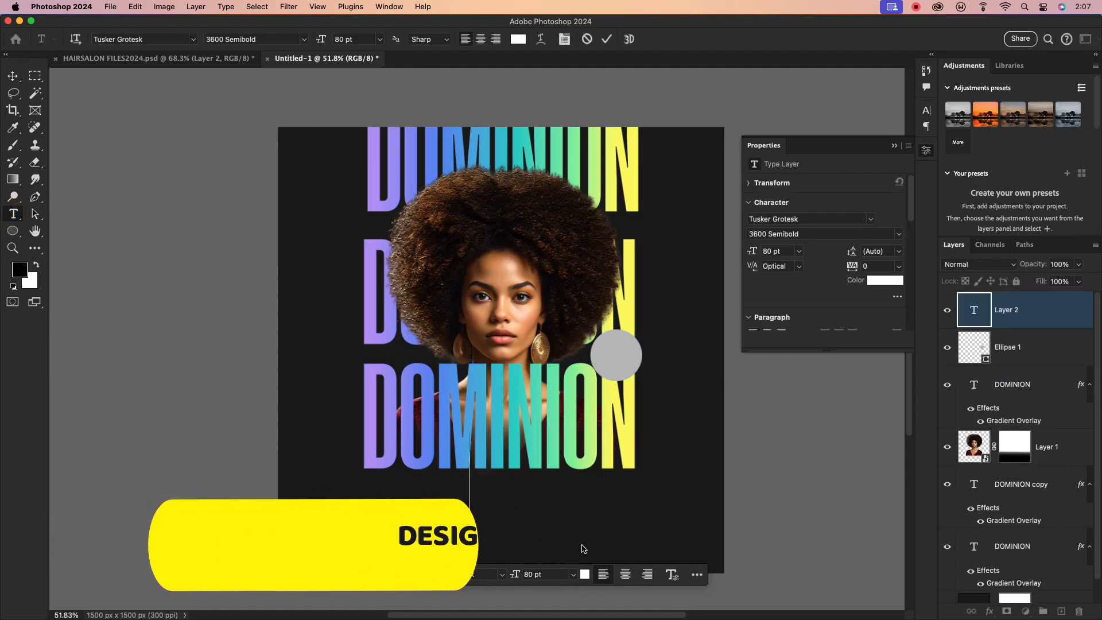
pyautogui.write('SALAN')
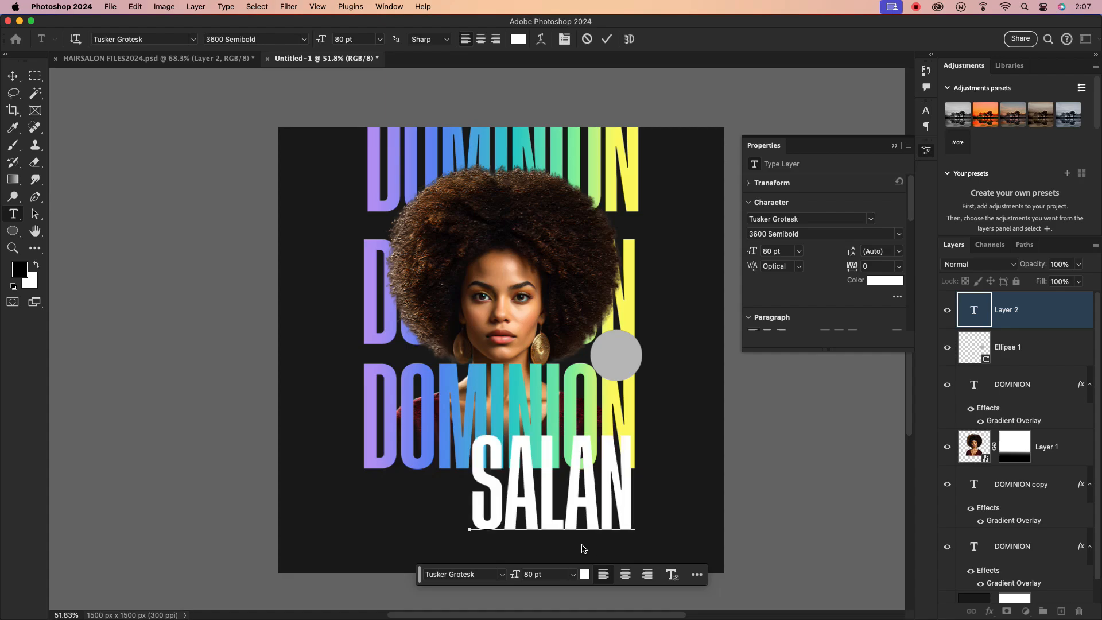
pyautogui.press('Delete')
pyautogui.press('Delete')
pyautogui.write('ON')
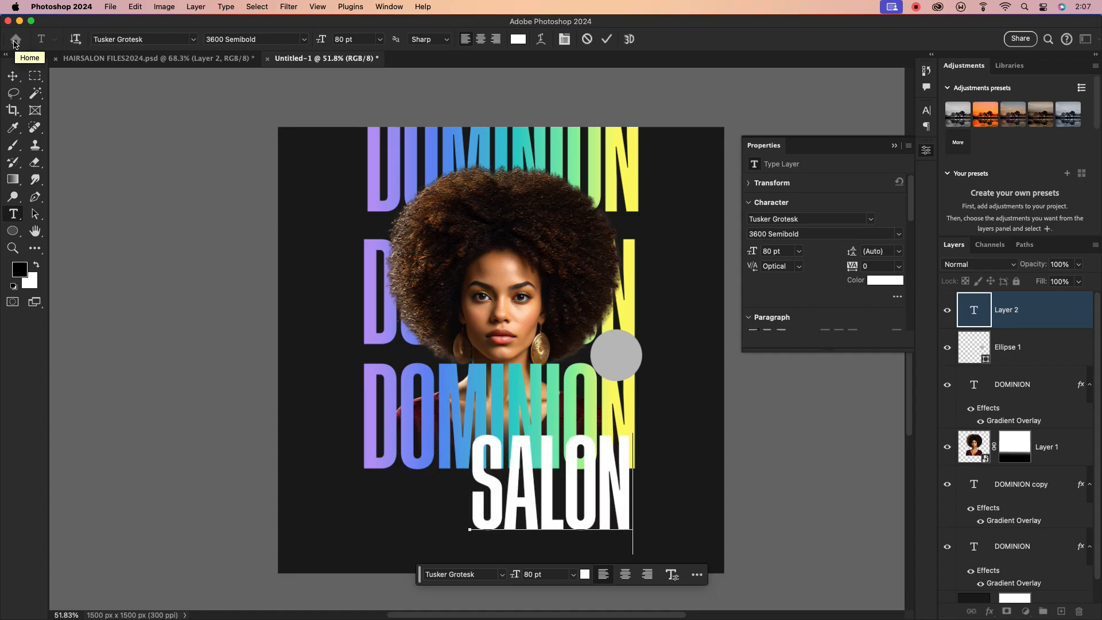
pyautogui.click(12, 76)
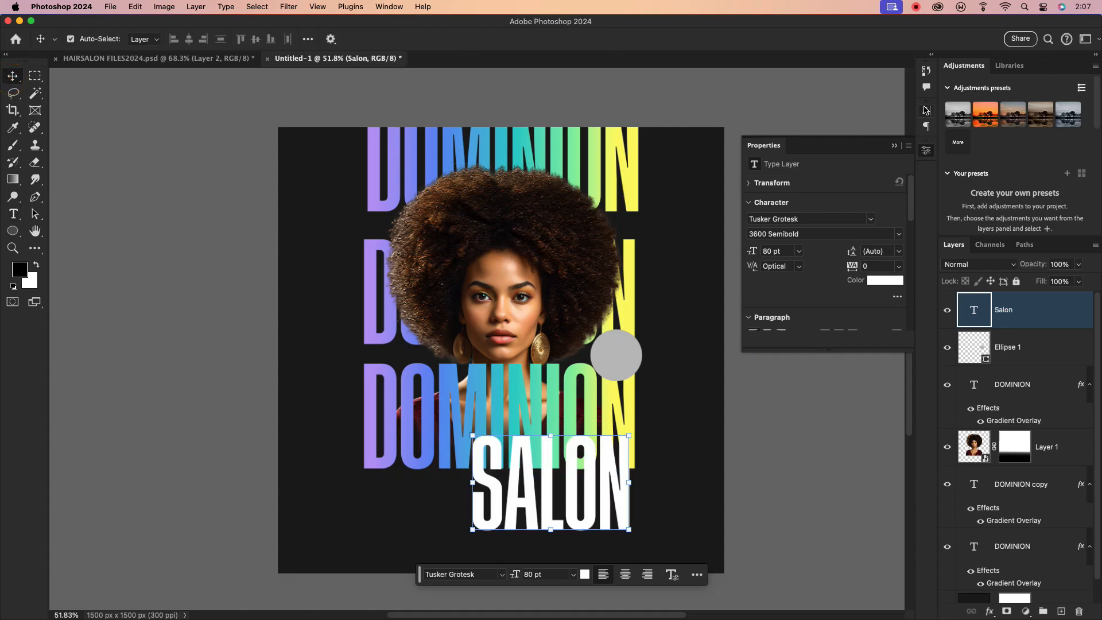
# - Change the SALON text's font to Atziluth Script Regular and turn off All Caps
pyautogui.click(926, 110)
pyautogui.click(825, 134)
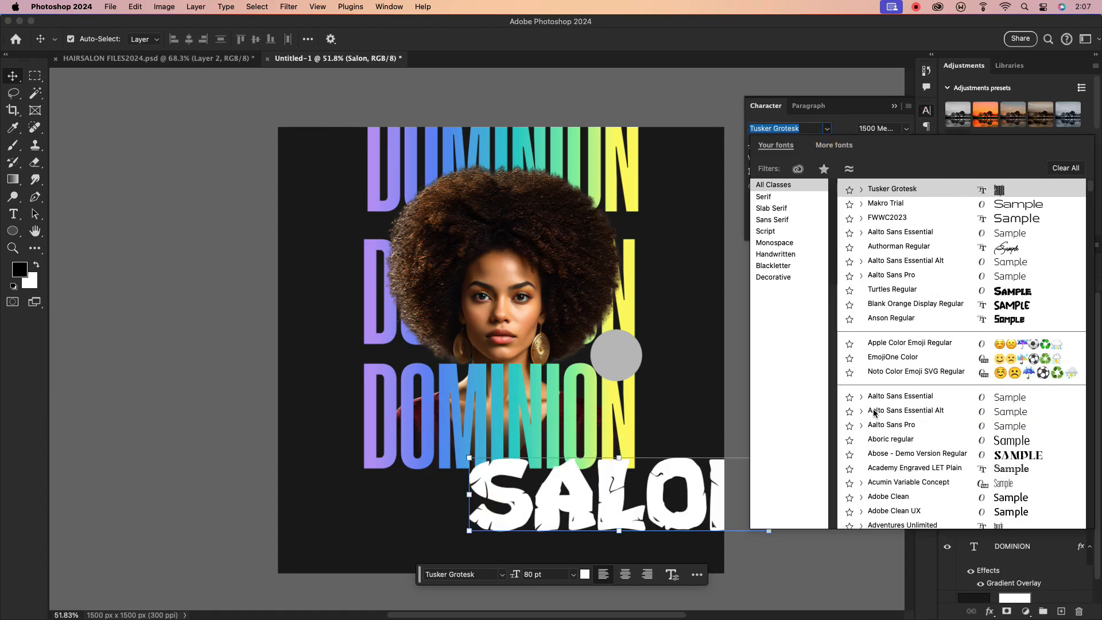
pyautogui.scroll(-7, 943, 399)
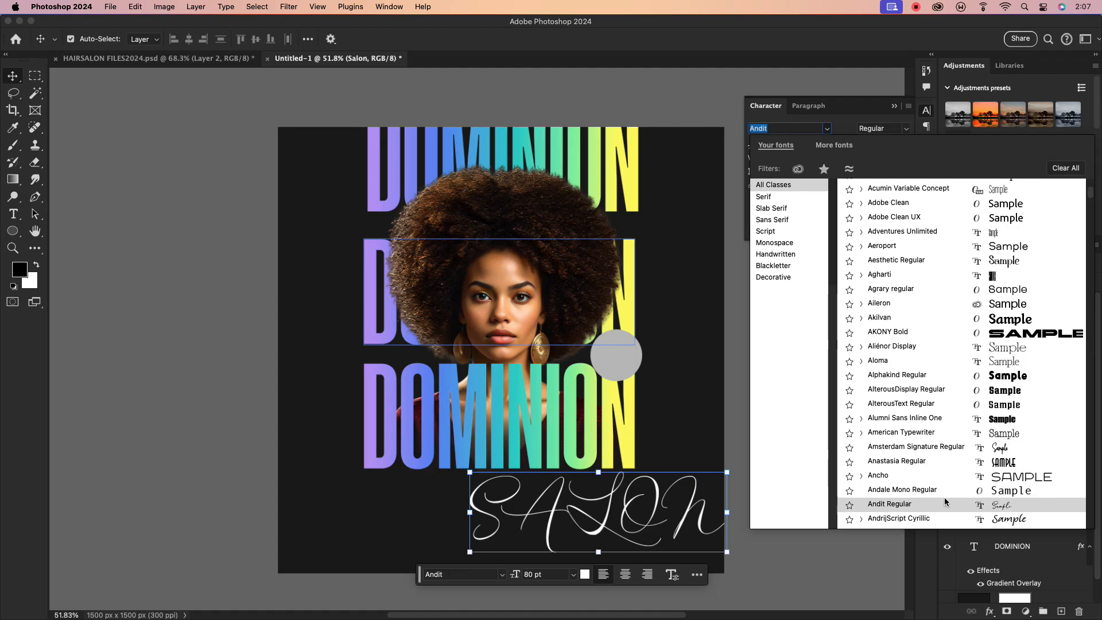
pyautogui.scroll(-5, 944, 491)
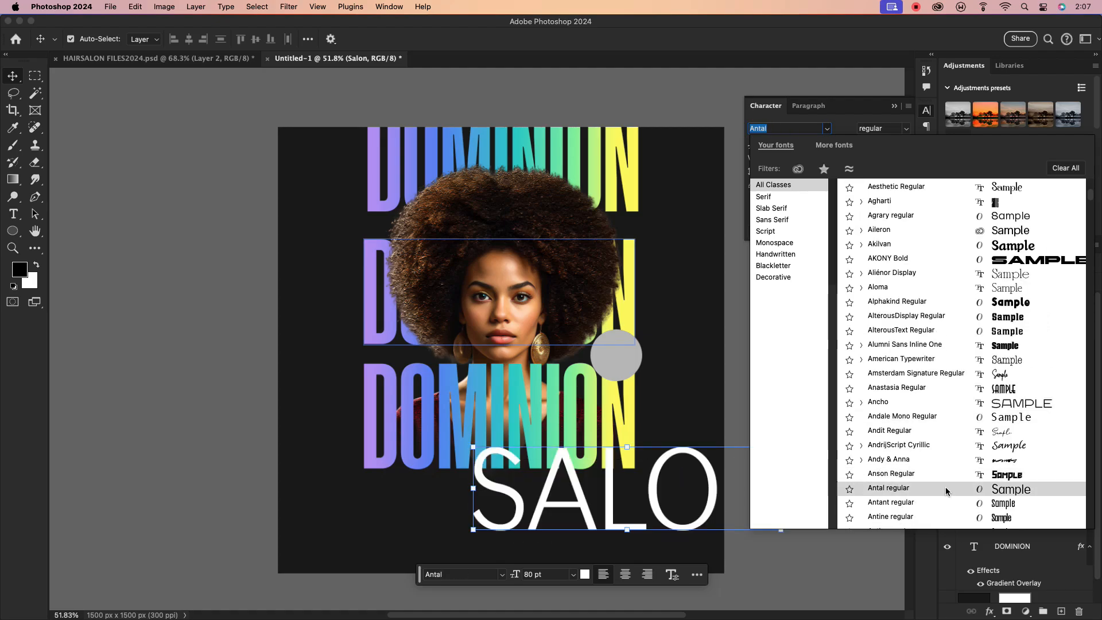
pyautogui.scroll(-5, 936, 449)
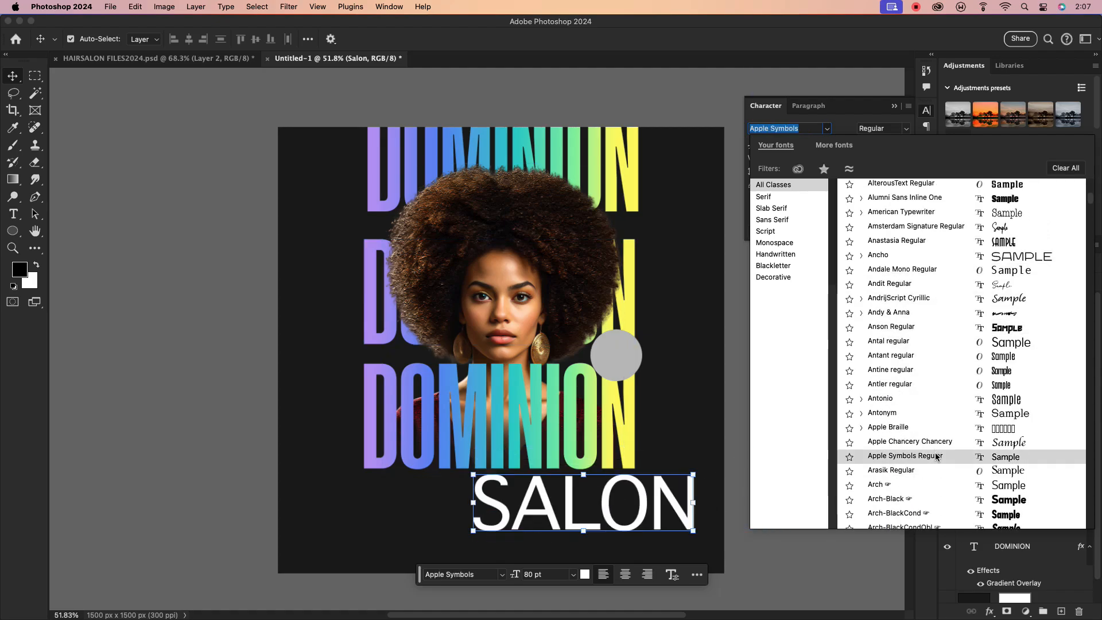
pyautogui.scroll(-12, 936, 457)
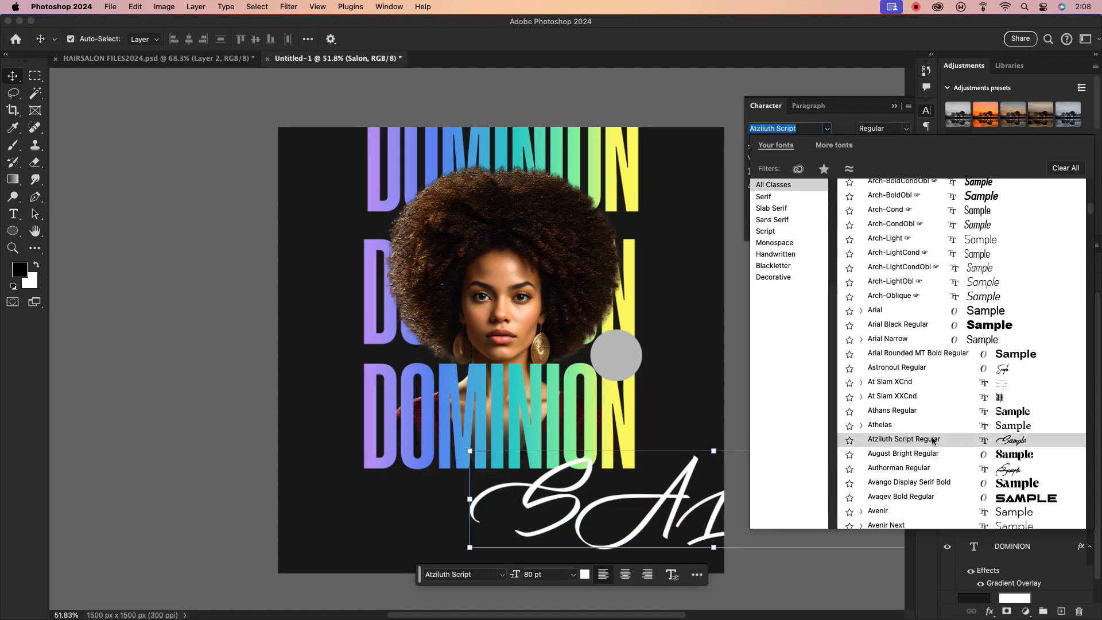
pyautogui.click(933, 440)
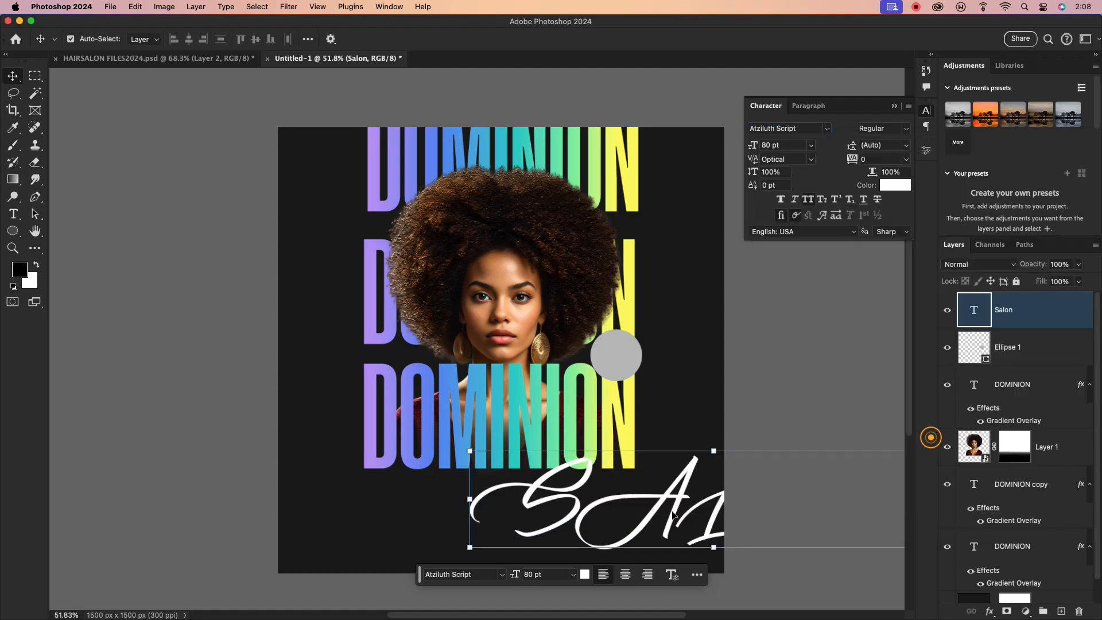
pyautogui.click(809, 200)
# - Scale the Salon text to 43.04% and centre it just below the bottom DOMINION
pyautogui.moveTo(451, 492); pyautogui.dragTo(508, 505)
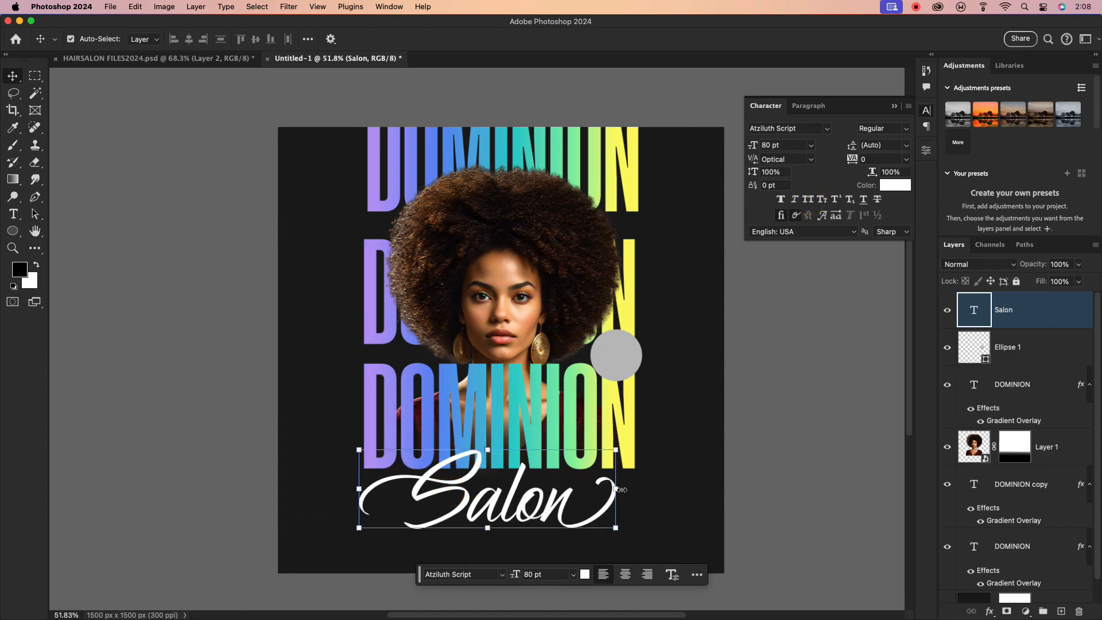
pyautogui.press('super+t')
pyautogui.moveTo(619, 486); pyautogui.dragTo(491, 487)
pyautogui.moveTo(486, 495)
pyautogui.mouseDown()
pyautogui.moveTo(580, 502)
pyautogui.moveTo(493, 503)
pyautogui.mouseUp()
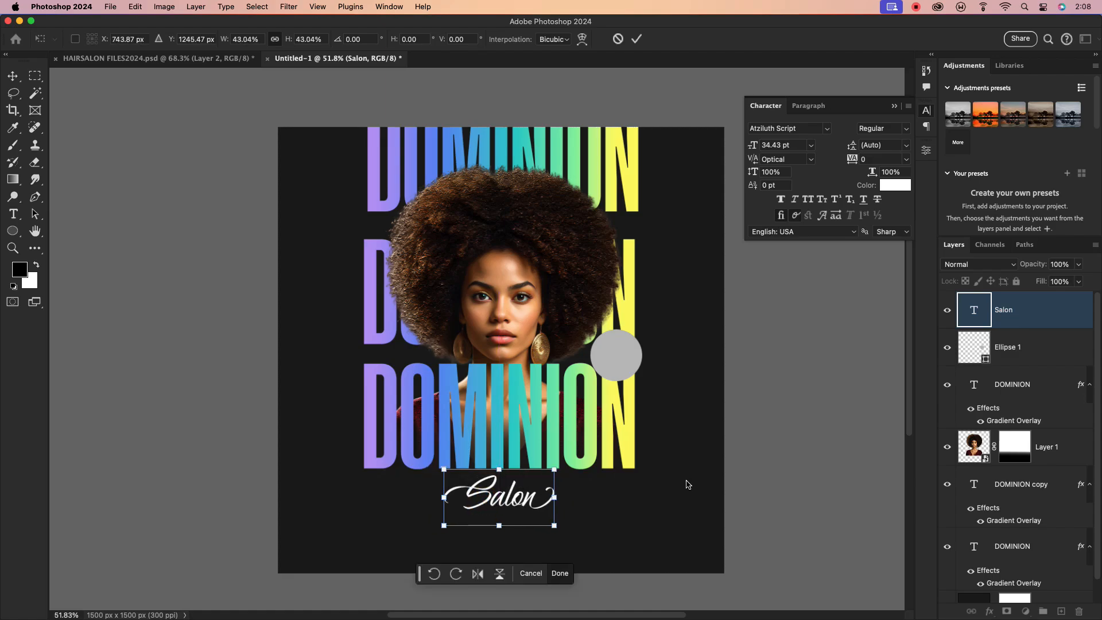
pyautogui.click(636, 39)
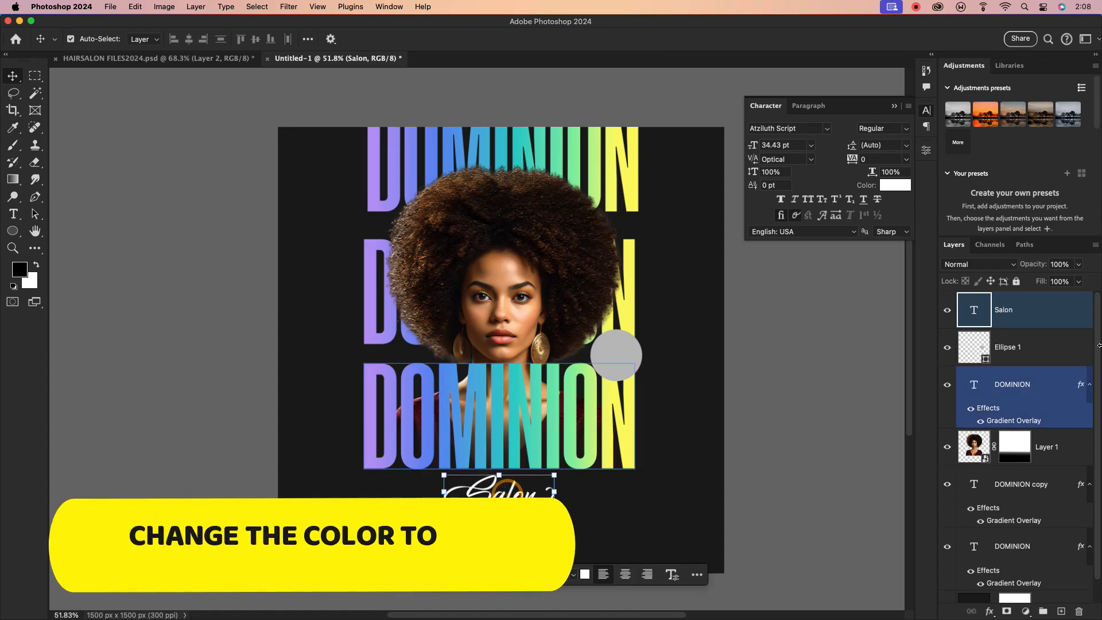
# - Add a Gradient Overlay to the Salon text with the same reversed linear rainbow gradient, angle 0° and scale 109%
pyautogui.doubleClick(1060, 317)
pyautogui.moveTo(720, 239); pyautogui.dragTo(901, 246)
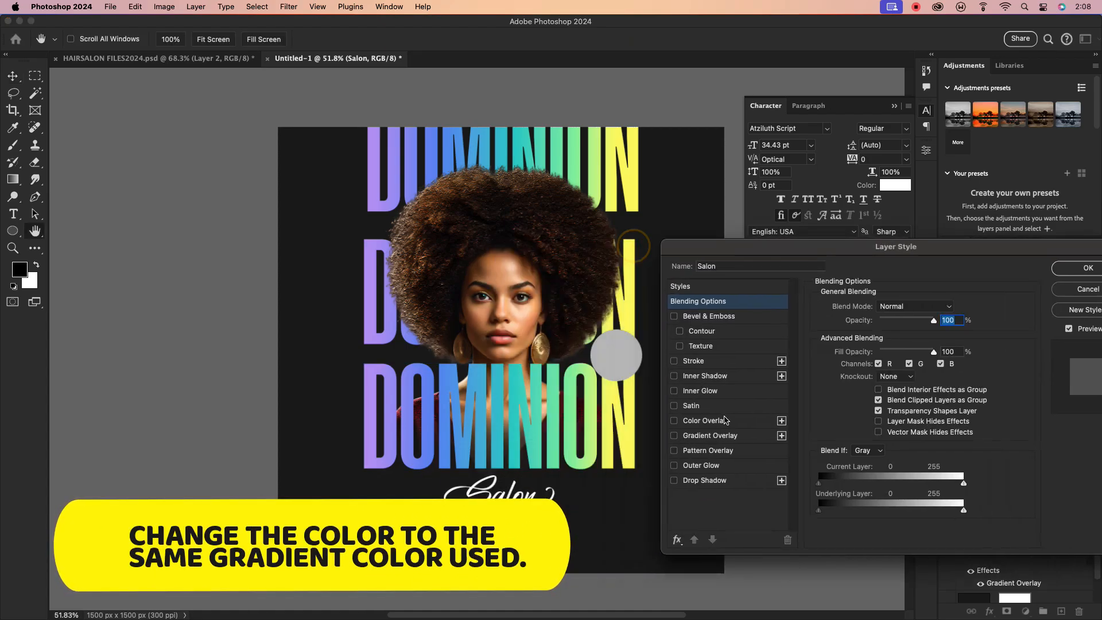
pyautogui.click(712, 435)
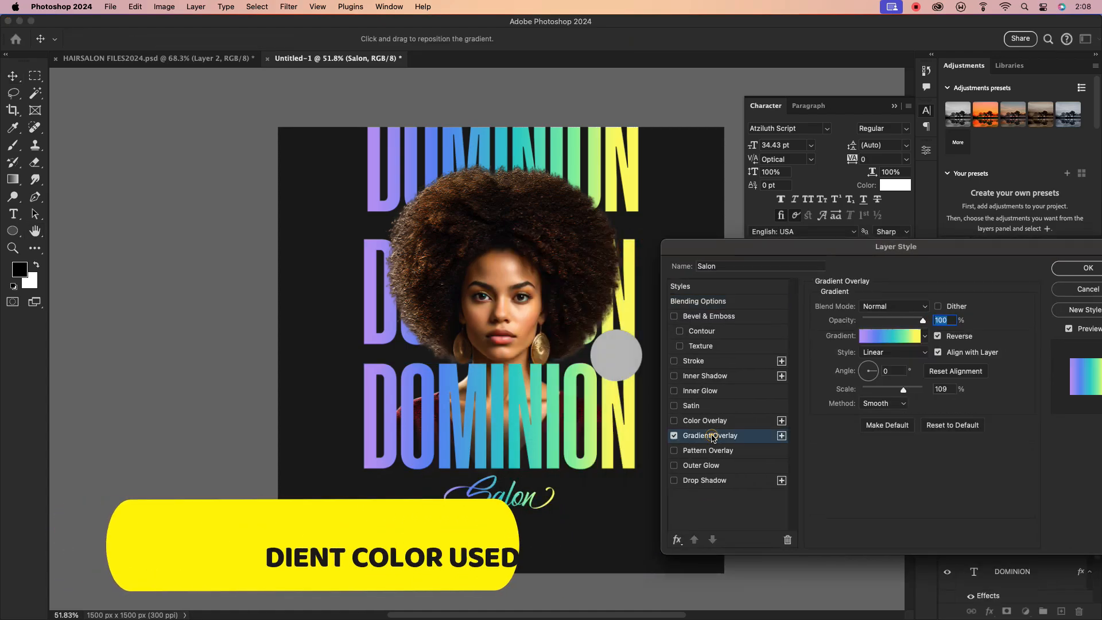
pyautogui.click(1089, 268)
pyautogui.click(643, 508)
# - Reduce the gradient Salon text to 85.35%, keeping it centred under the bottom DOMINION
pyautogui.click(505, 498)
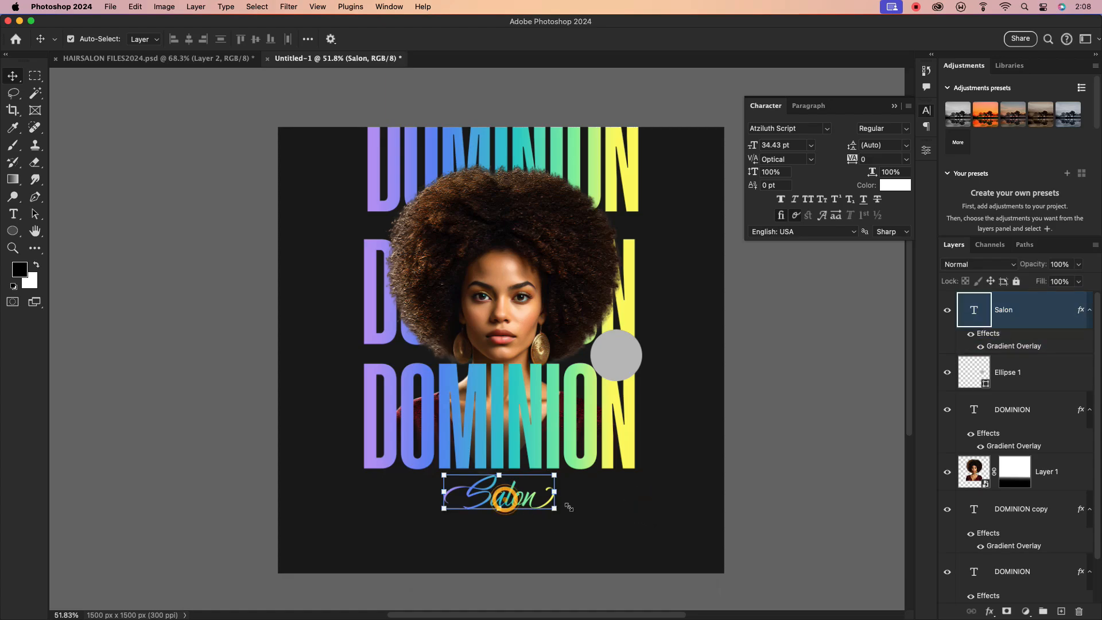
pyautogui.moveTo(554, 508); pyautogui.dragTo(503, 504)
pyautogui.click(616, 505)
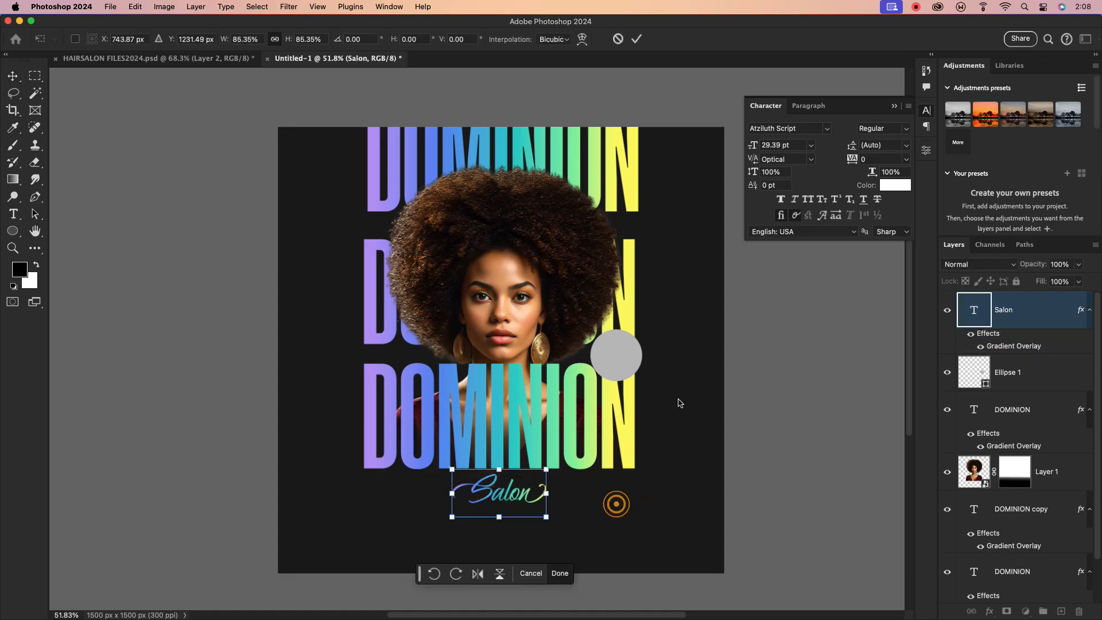
pyautogui.click(637, 39)
# - Add a separate text layer reading HAIR and set its font to Makro Trial Semibold
pyautogui.click(13, 214)
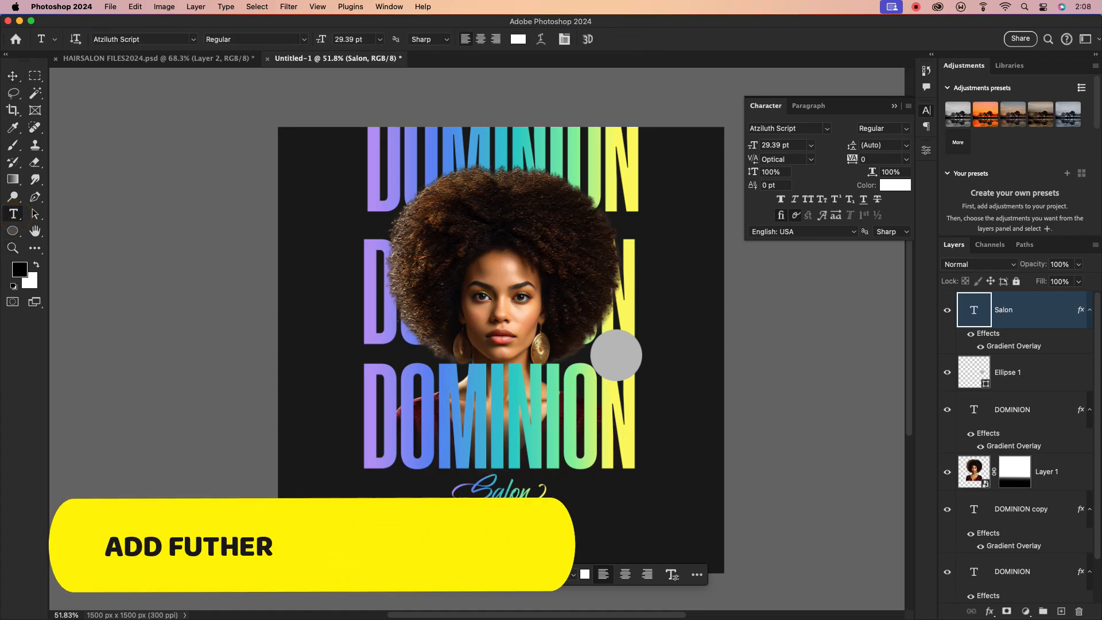
pyautogui.click(388, 483)
pyautogui.write('h')
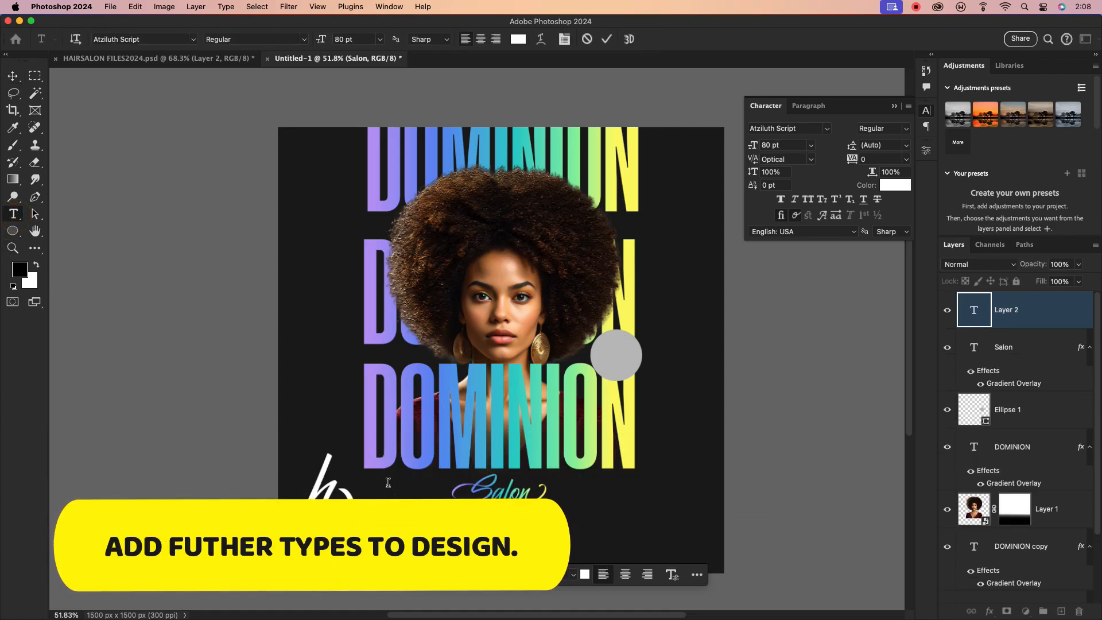
pyautogui.press('BackSpace')
pyautogui.write('HAIR')
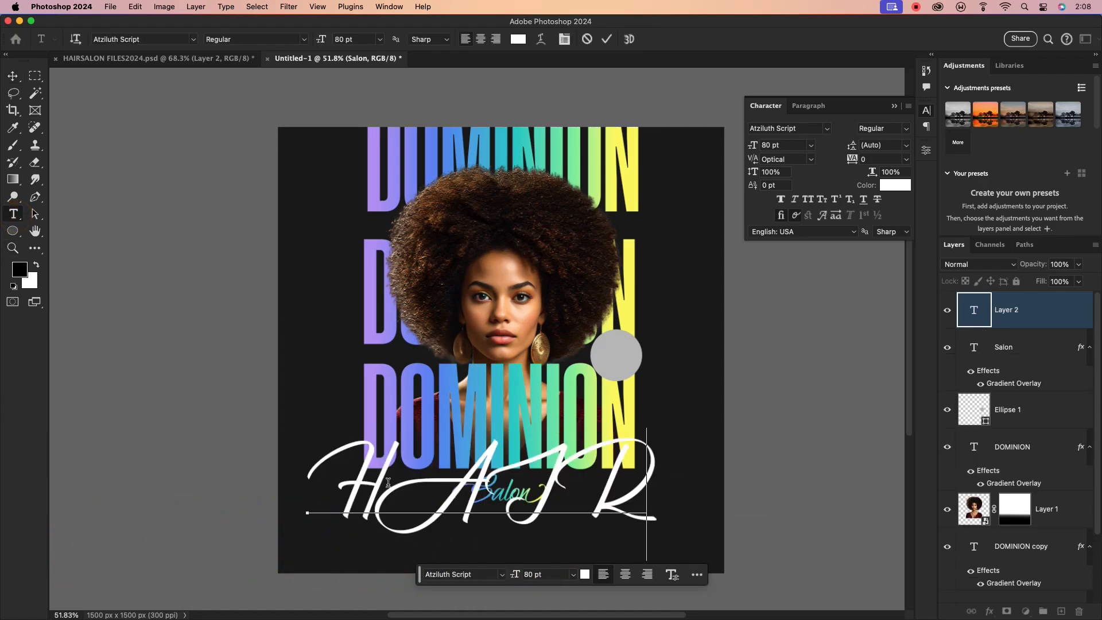
pyautogui.click(13, 75)
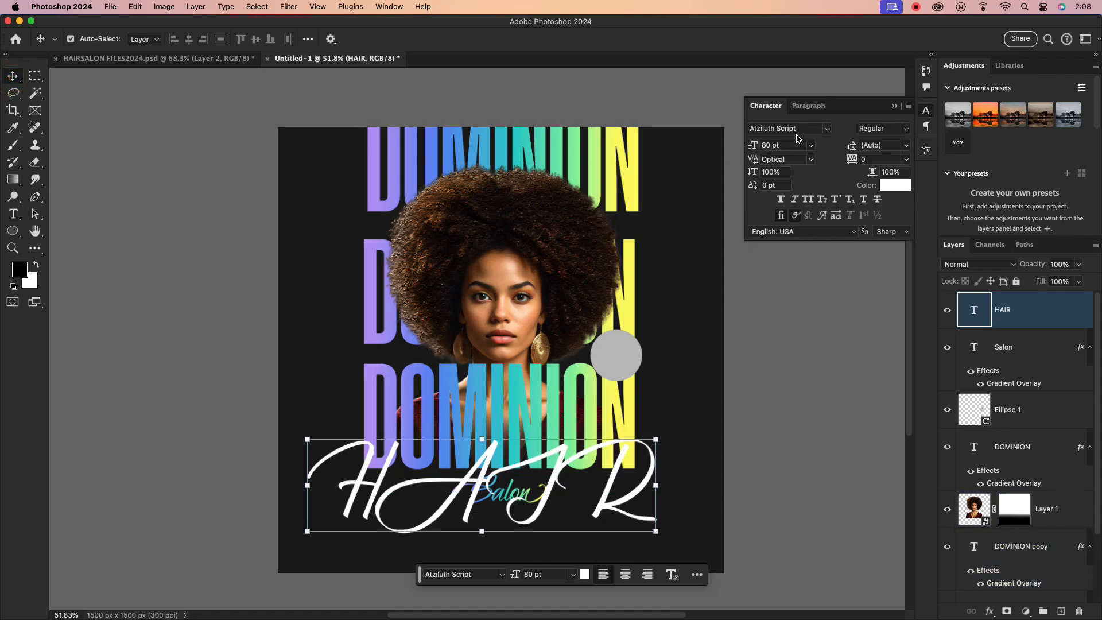
pyautogui.write('MAK')
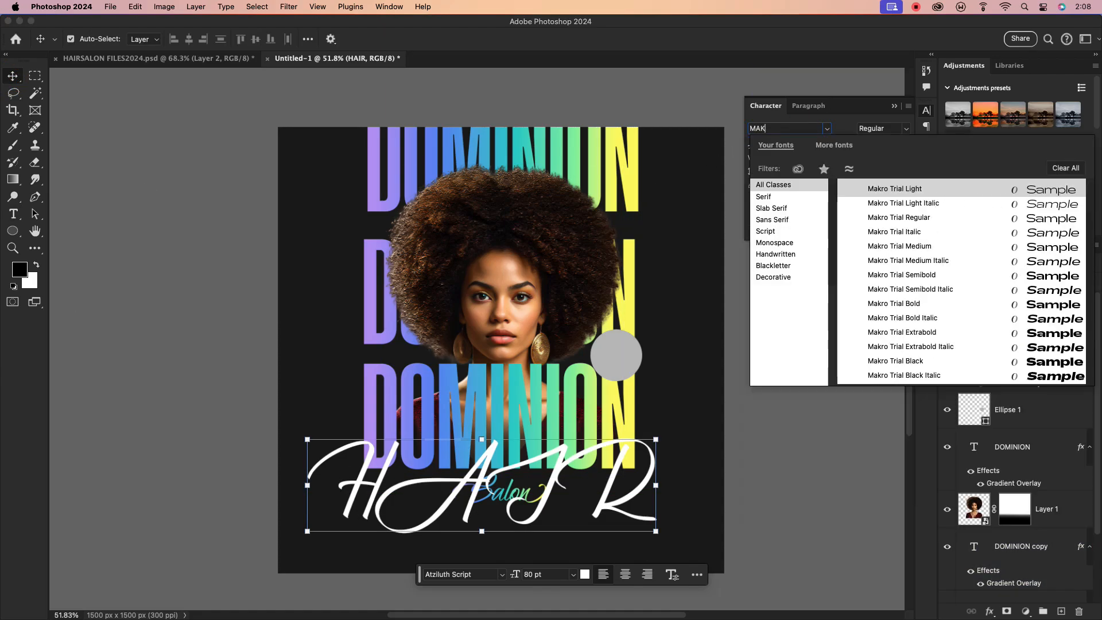
pyautogui.click(918, 277)
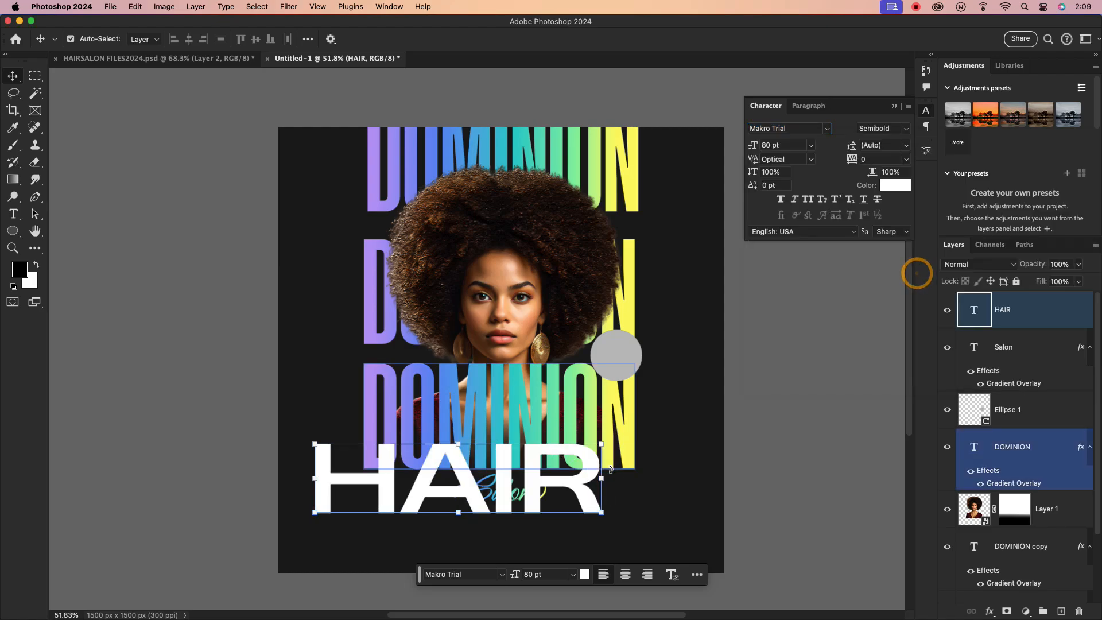
# - Shrink the HAIR text to 10.66 pt and place it to the left of Salon on the same line
pyautogui.moveTo(601, 479); pyautogui.dragTo(346, 478)
pyautogui.click(637, 39)
pyautogui.click(347, 490)
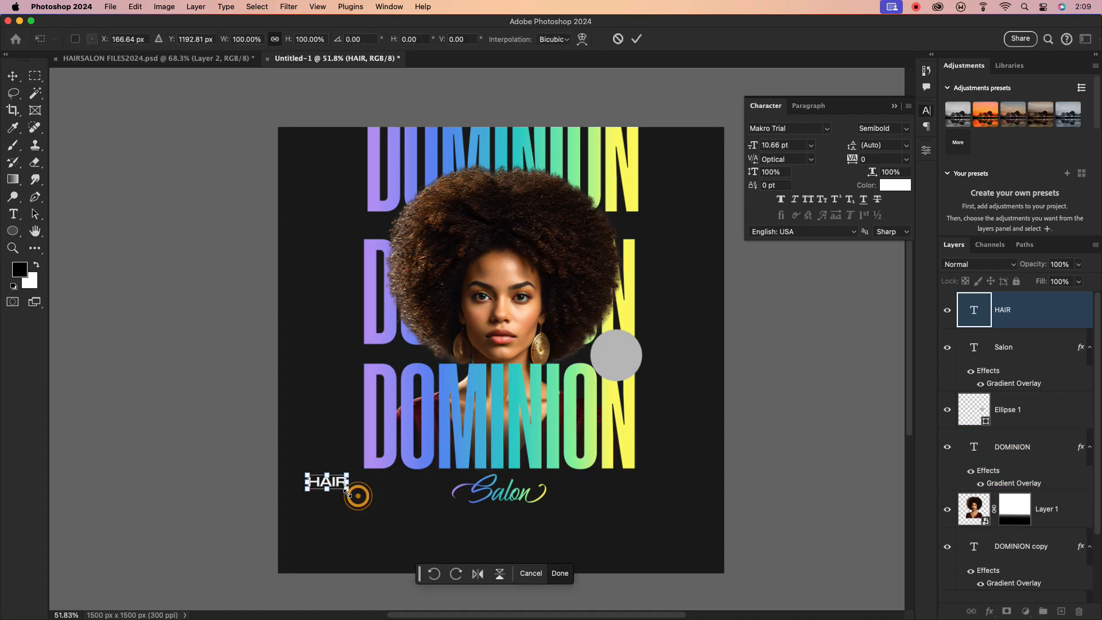
pyautogui.click(635, 38)
pyautogui.click(394, 494)
pyautogui.moveTo(334, 486); pyautogui.dragTo(432, 498)
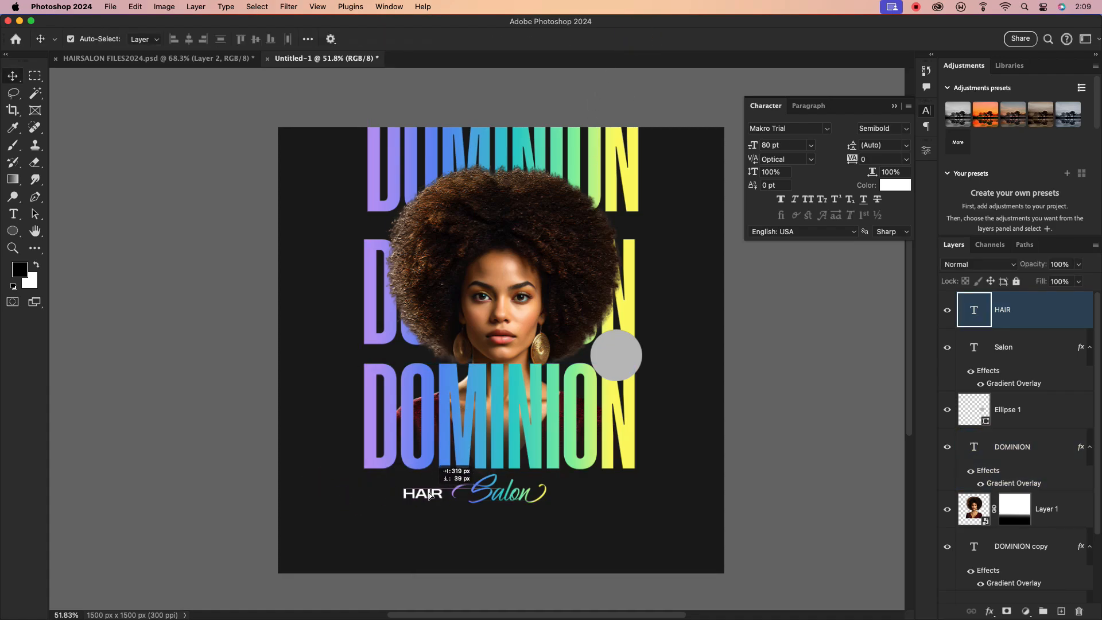
pyautogui.doubleClick(424, 494)
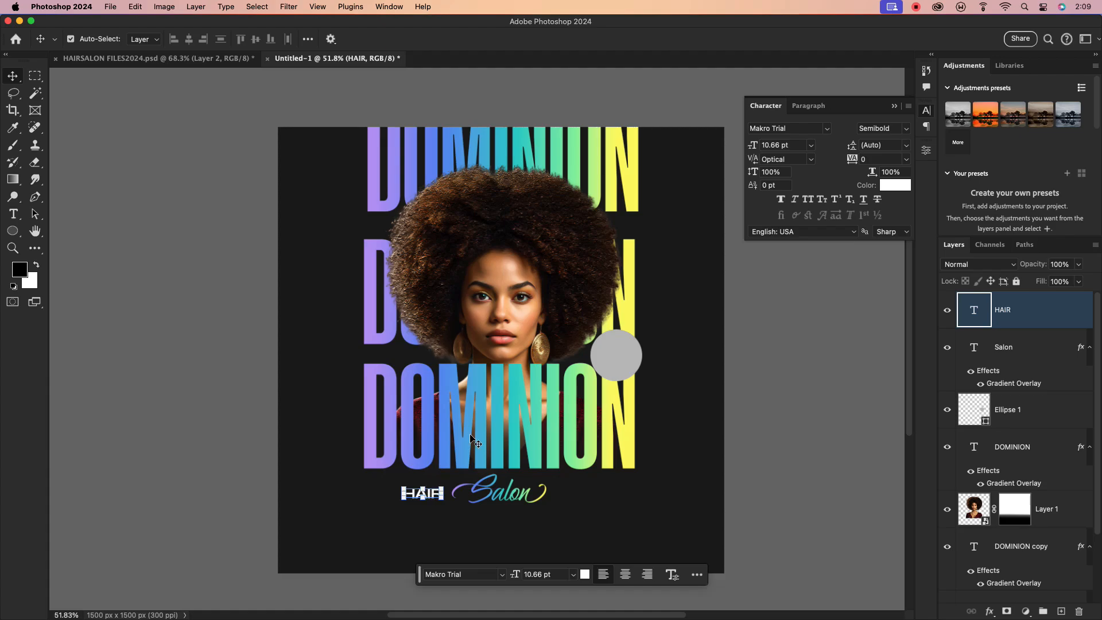
pyautogui.click(446, 516)
# - Duplicate HAIR to the right of Salon, change the copy's text to CARE and even out its spacing from Salon
pyautogui.moveTo(429, 492); pyautogui.dragTo(592, 493)
pyautogui.doubleClick(586, 492)
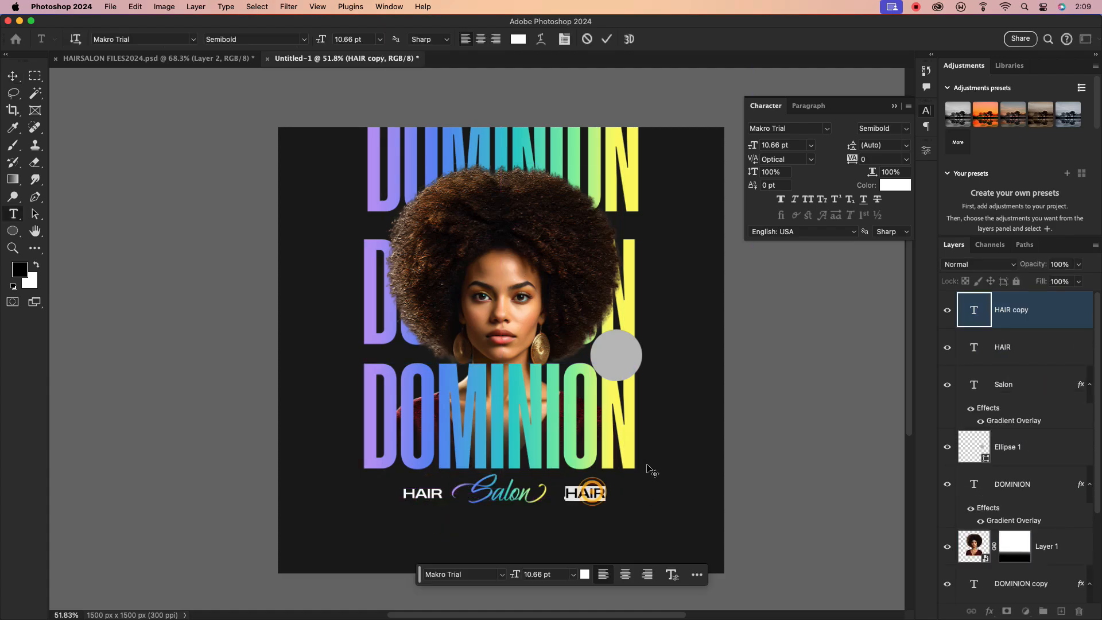
pyautogui.click(605, 39)
pyautogui.moveTo(600, 497); pyautogui.dragTo(592, 495)
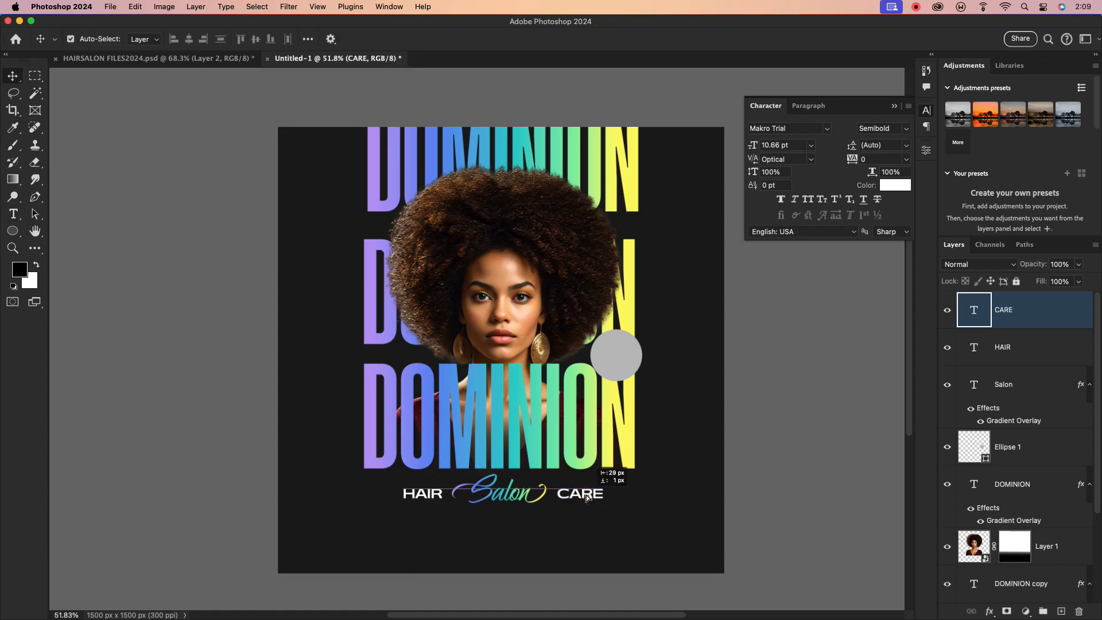
pyautogui.click(623, 499)
pyautogui.click(592, 498)
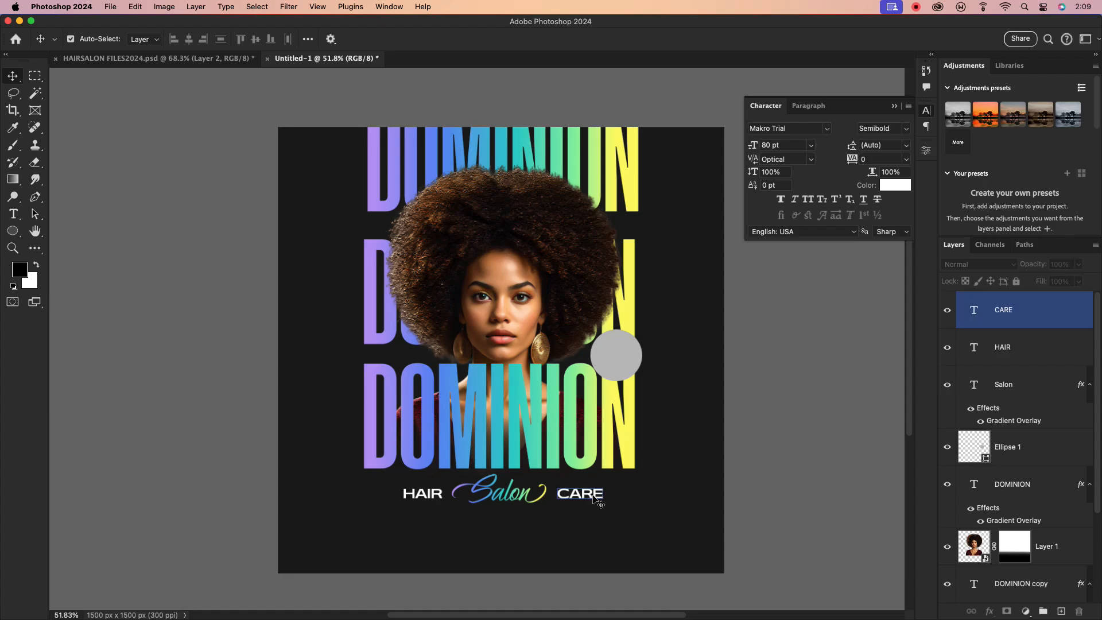
pyautogui.click(622, 496)
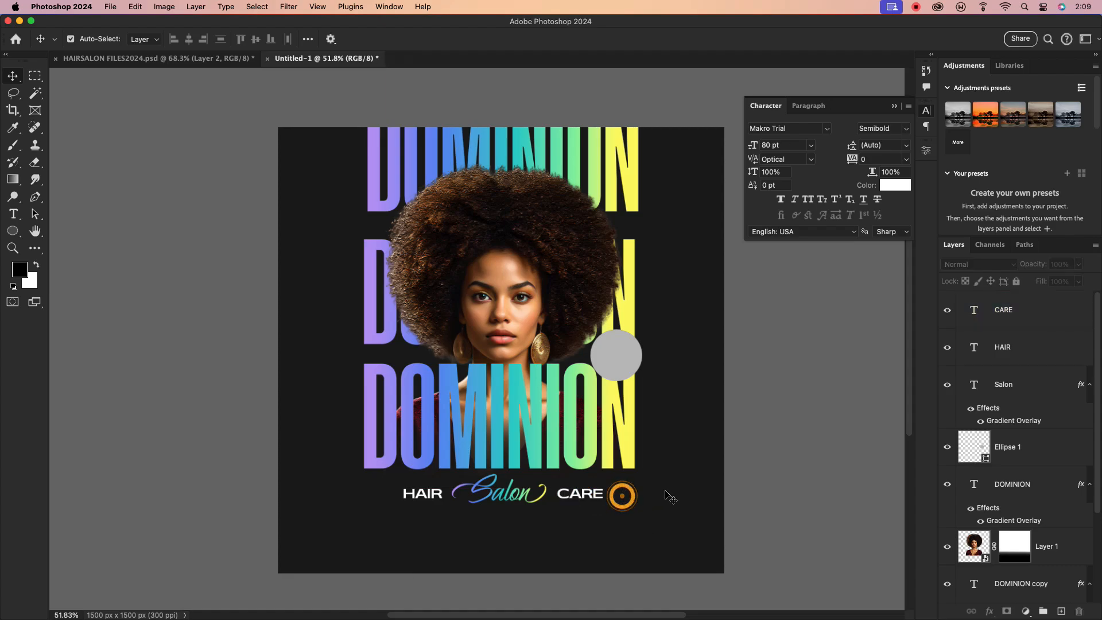
# - Draw a rectangle about 443 px wide and 61 px high below the HAIR Salon CARE line as a type placeholder
pyautogui.scroll(-3, 618, 488)
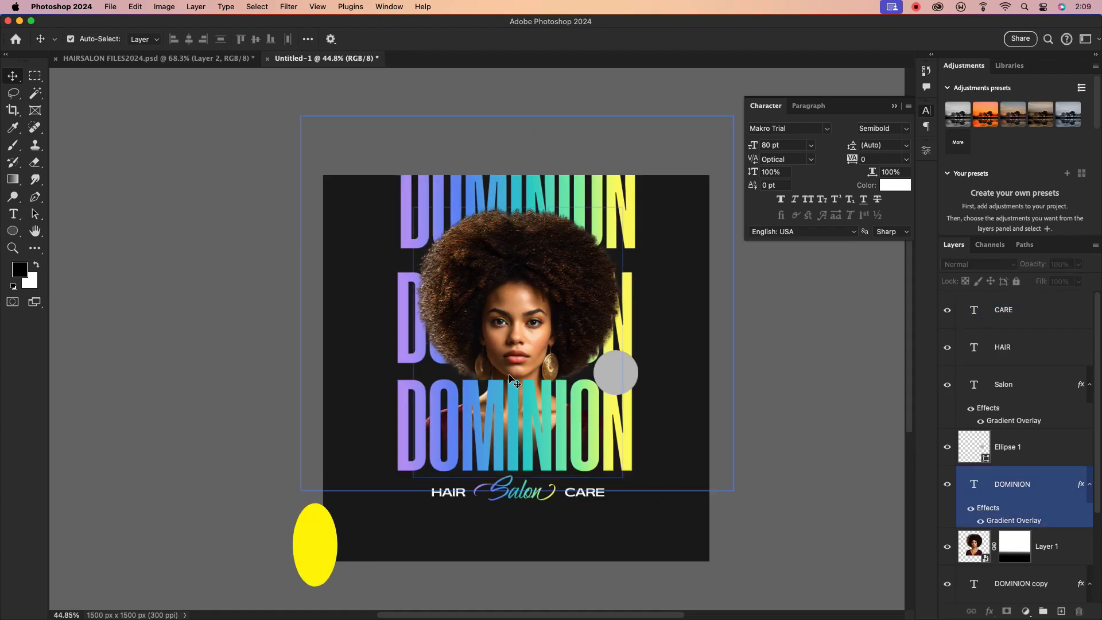
pyautogui.click(12, 231)
pyautogui.click(69, 229)
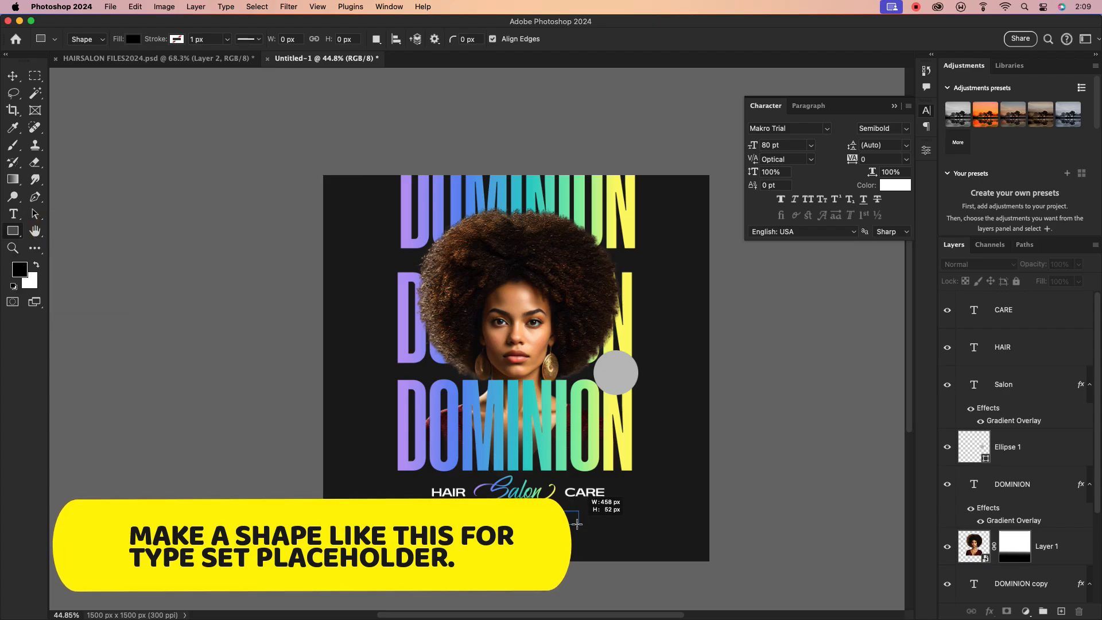
pyautogui.moveTo(460, 511); pyautogui.dragTo(574, 527)
# - Change the rectangle's fill to the light grey sampled from the circle
pyautogui.doubleClick(979, 312)
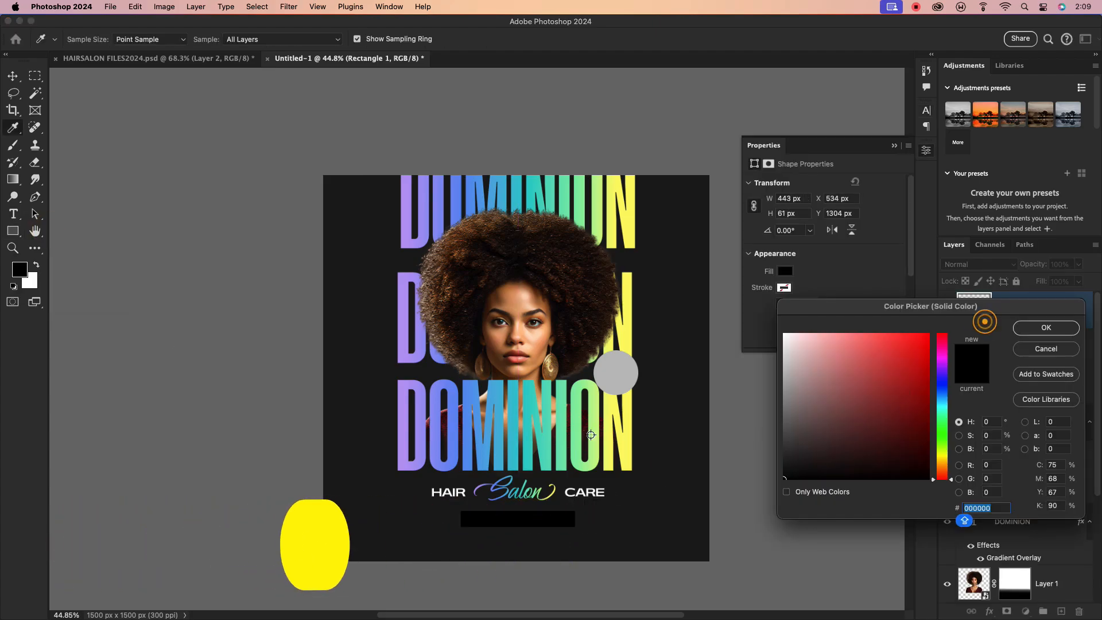
pyautogui.click(626, 361)
pyautogui.click(982, 323)
# - Move the grey rectangle to about X 522 px, Y 1280 px, centred beneath Salon, and leave it selected
pyautogui.click(14, 77)
pyautogui.moveTo(498, 524); pyautogui.dragTo(495, 518)
pyautogui.click(637, 519)
pyautogui.scroll(5, 532, 497)
pyautogui.click(523, 527)
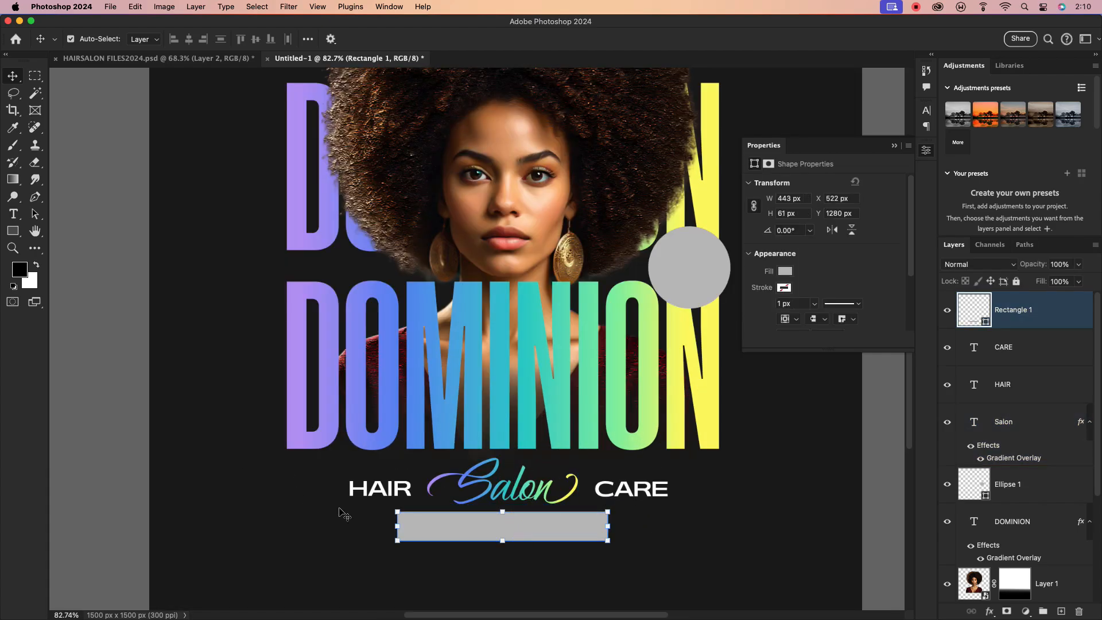
# - Duplicate HAIR below its line, change the copy's text to OUR SERVICES, and place it over the grey rectangle, above Rectangle 1 in the layer order
pyautogui.click(388, 489)
pyautogui.keyDown('alt'); pyautogui.moveTo(387, 491); pyautogui.dragTo(346, 535); pyautogui.keyUp('alt')
pyautogui.doubleClick(346, 535)
pyautogui.write('OUR SE')
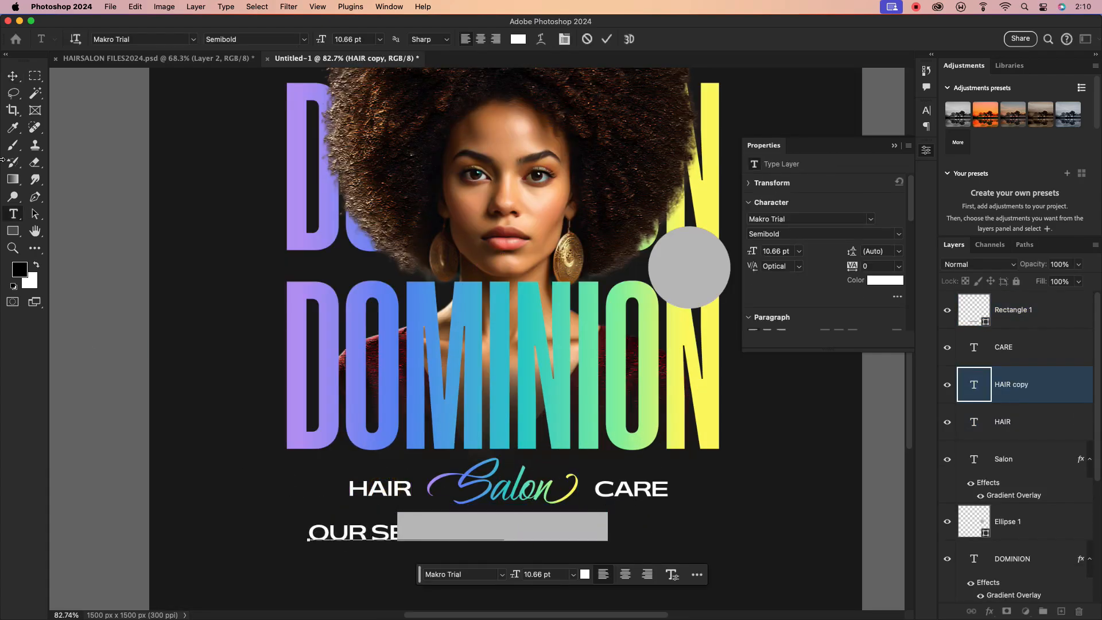
pyautogui.click(12, 76)
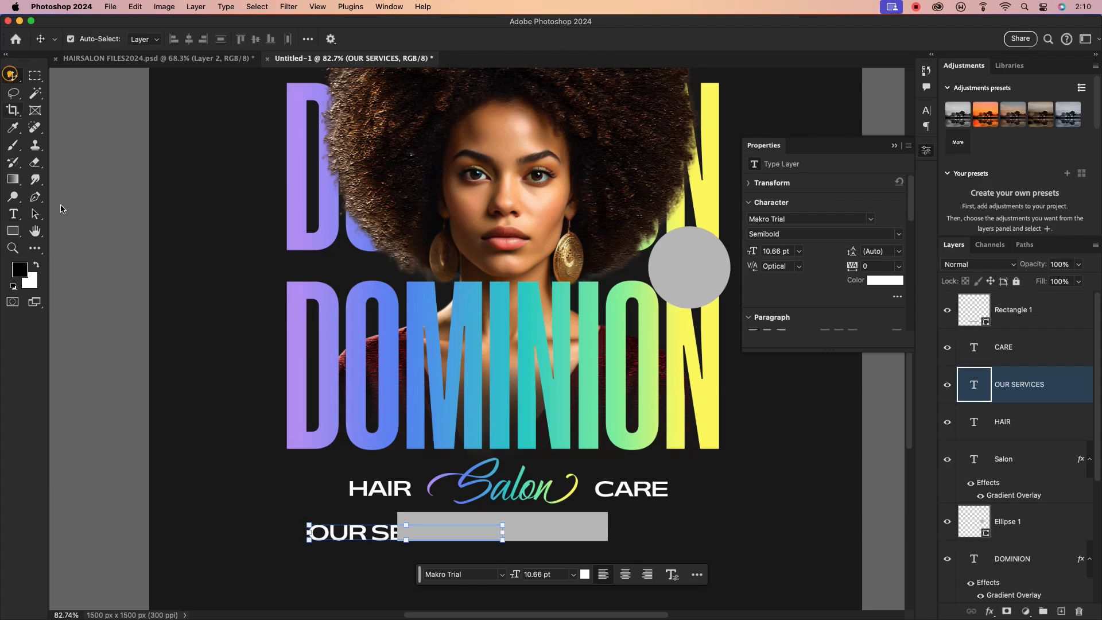
pyautogui.moveTo(369, 535); pyautogui.dragTo(460, 532)
pyautogui.moveTo(1048, 393); pyautogui.dragTo(1040, 295)
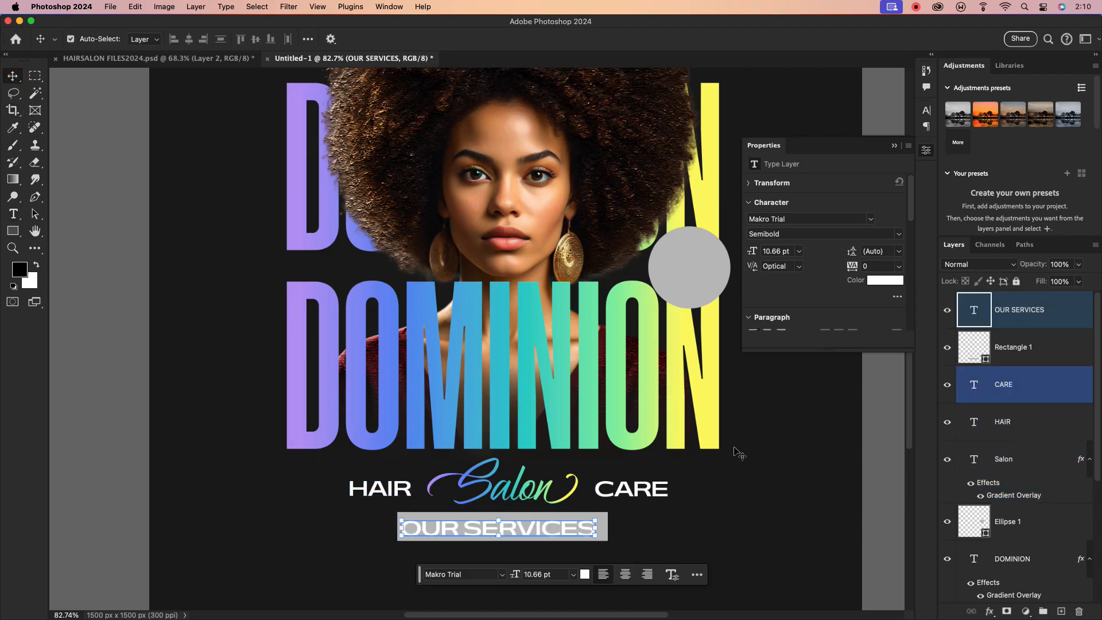
# - Scale the OUR SERVICES text down to about 7.14 pt inside the grey rectangle
pyautogui.moveTo(520, 527); pyautogui.dragTo(527, 526)
pyautogui.keyDown('shift'); pyautogui.click(603, 526); pyautogui.keyUp('shift')
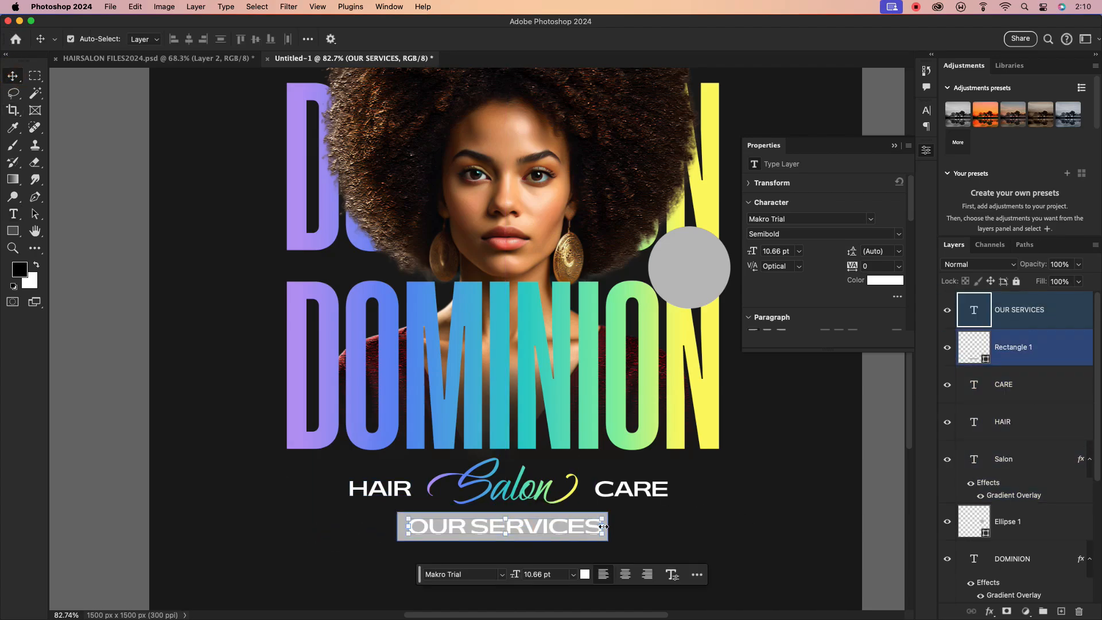
pyautogui.moveTo(603, 527); pyautogui.dragTo(570, 525)
pyautogui.click(636, 40)
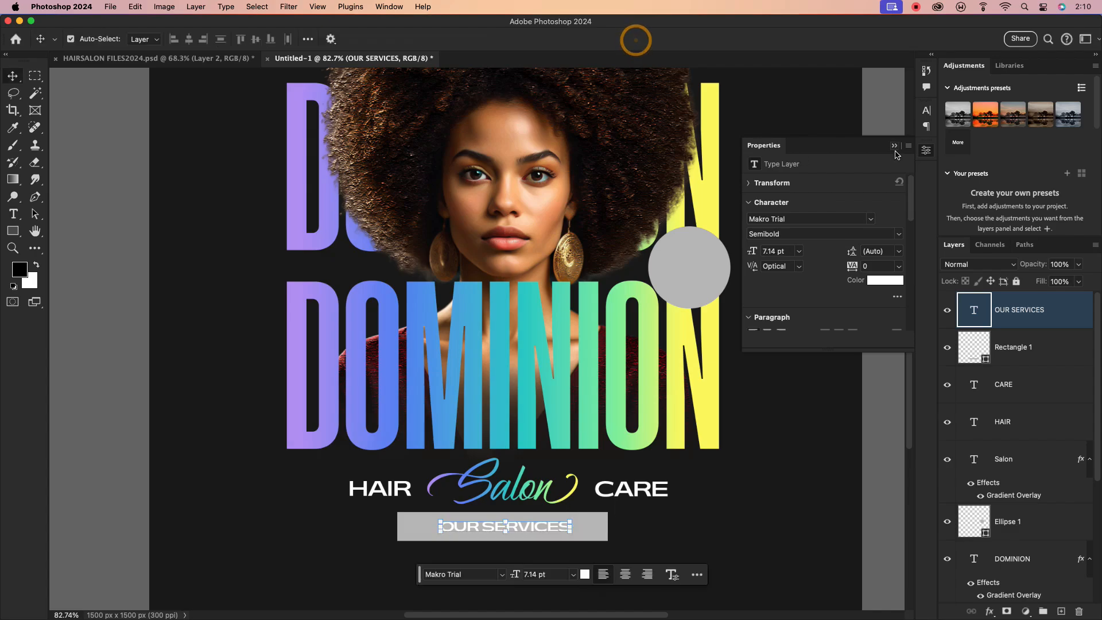
# - Set the tracking of OUR SERVICES to 200 and recentre the text on the grey rectangle
pyautogui.click(927, 112)
pyautogui.click(905, 160)
pyautogui.click(879, 328)
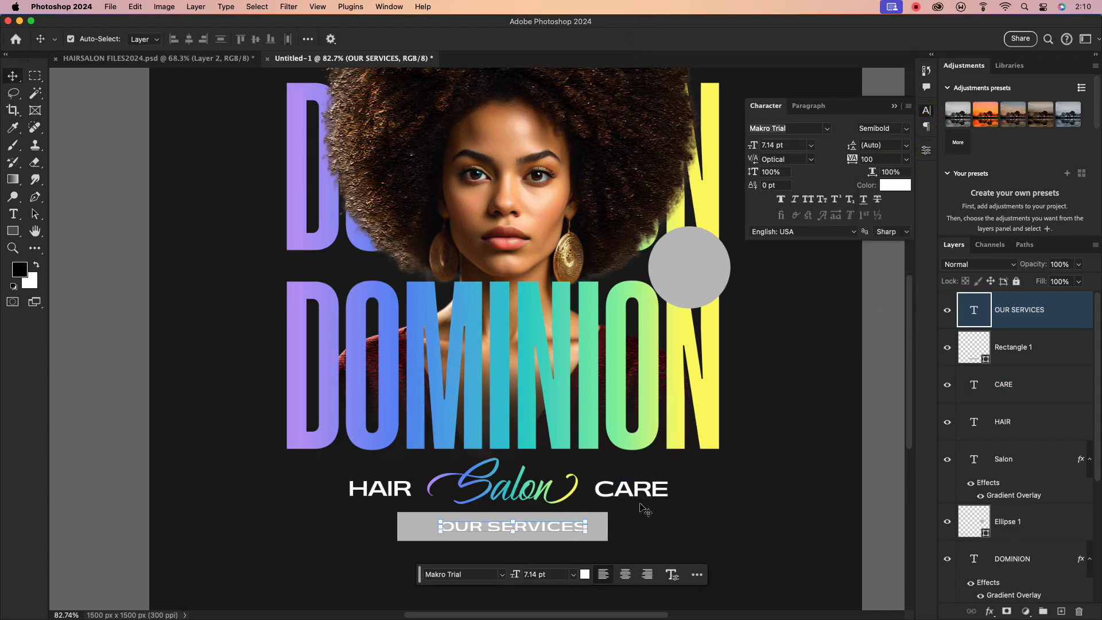
pyautogui.click(906, 160)
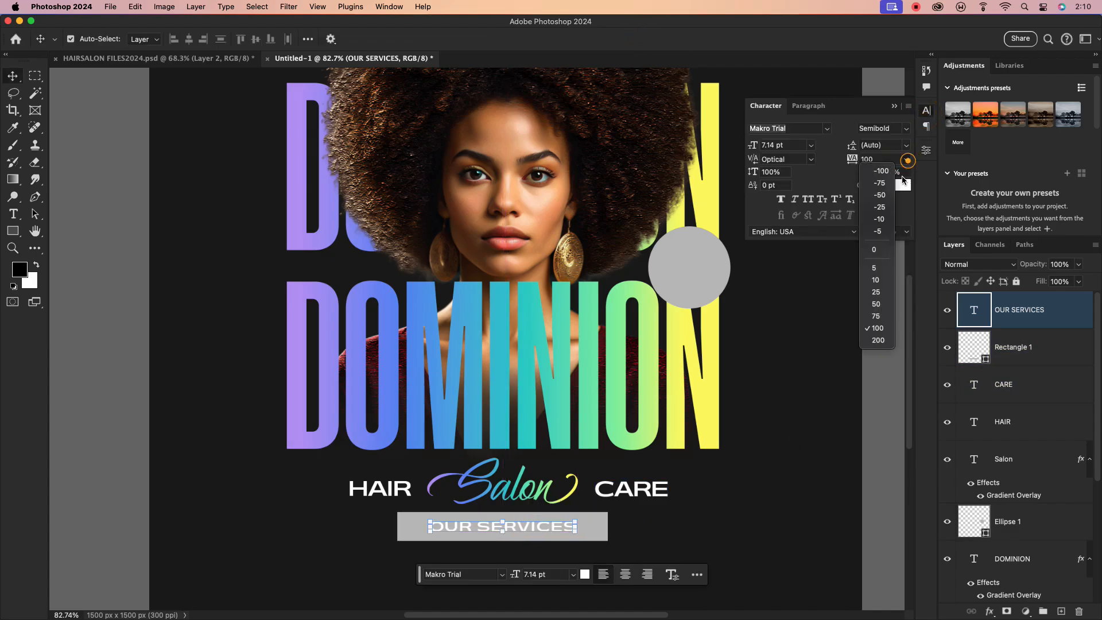
pyautogui.click(874, 343)
pyautogui.moveTo(543, 527); pyautogui.dragTo(535, 525)
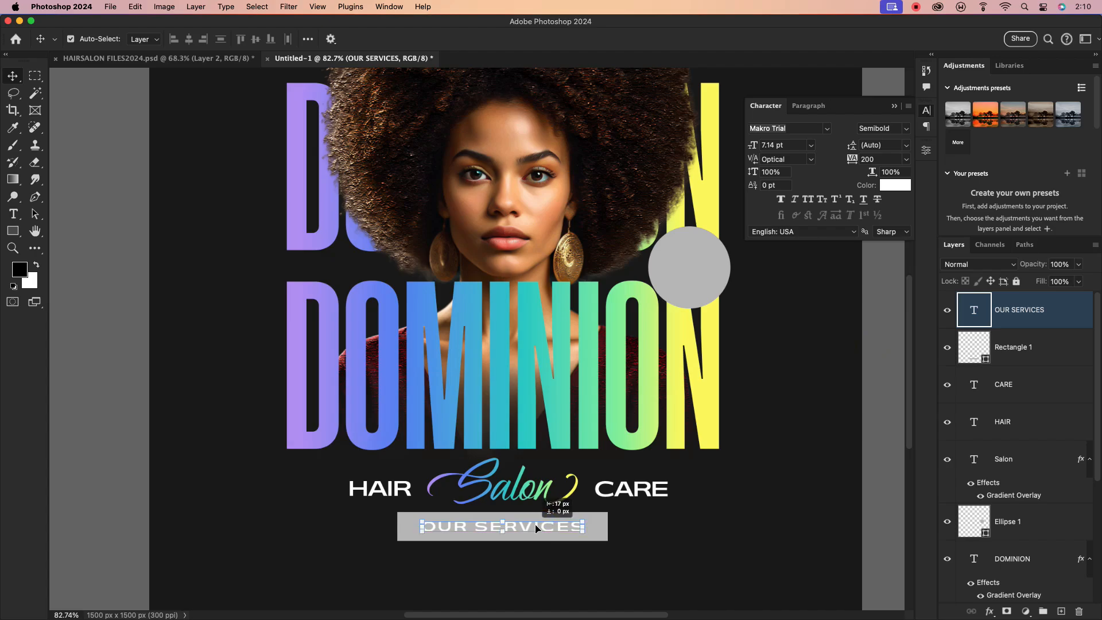
# - Recolour OUR SERVICES with the dark tone sampled from the poster background and set its font style to Bold
pyautogui.click(896, 185)
pyautogui.click(736, 476)
pyautogui.click(1032, 324)
pyautogui.click(776, 443)
pyautogui.click(561, 526)
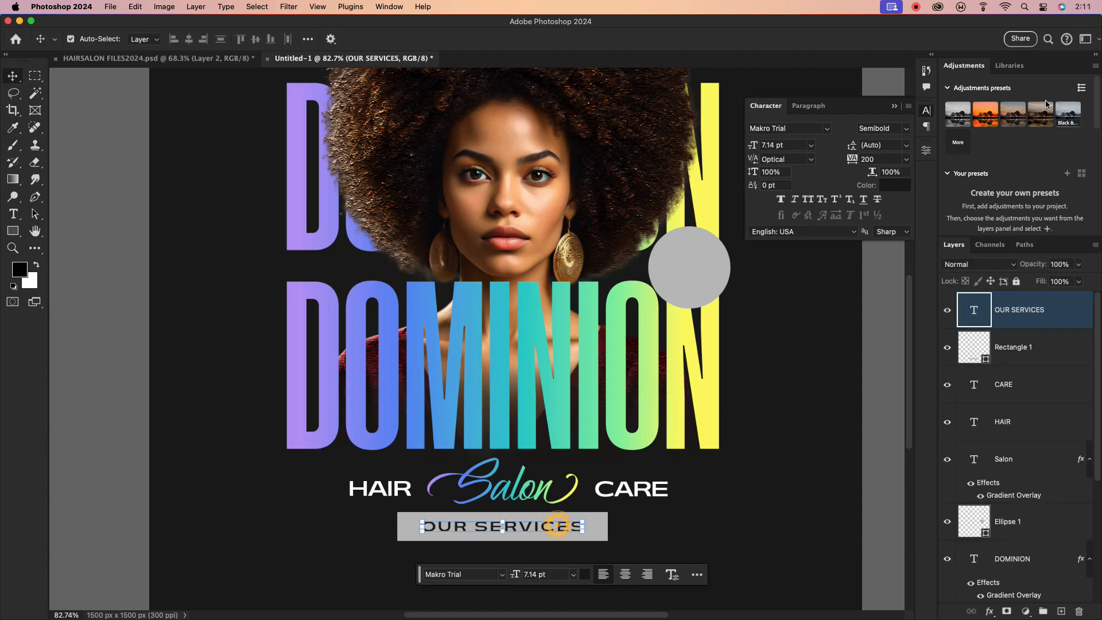
pyautogui.click(906, 128)
pyautogui.click(879, 211)
pyautogui.click(725, 485)
# - Bring the numbered services list from HAIRSALON FILES2024.psd into the poster and change its text colour to light grey
pyautogui.scroll(-3, 614, 533)
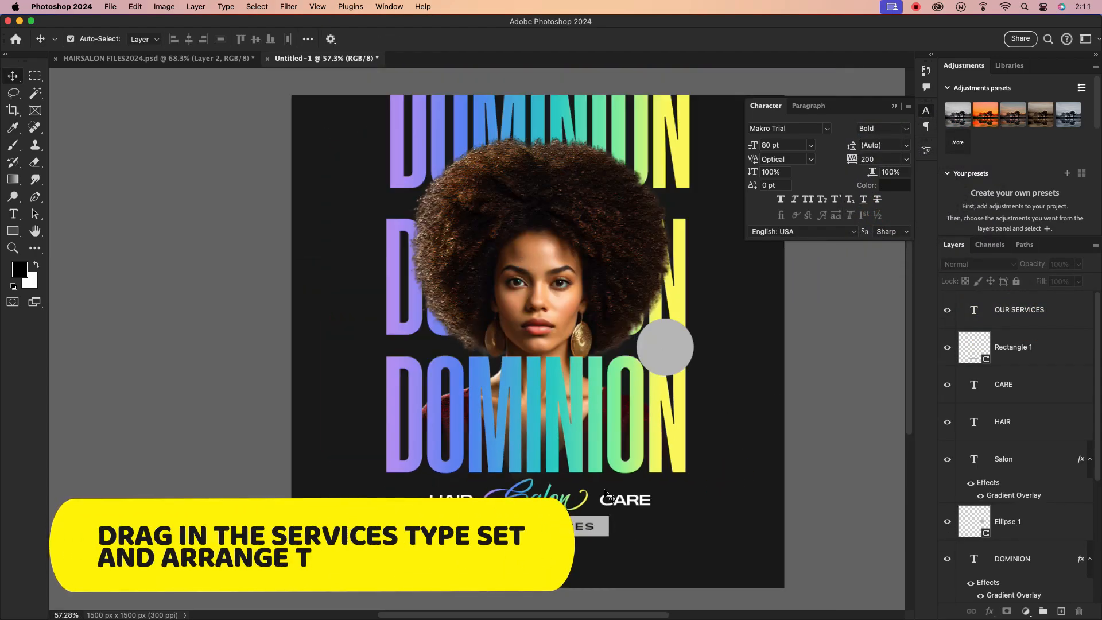
pyautogui.click(193, 58)
pyautogui.moveTo(589, 253); pyautogui.dragTo(366, 388)
pyautogui.click(890, 185)
pyautogui.click(604, 525)
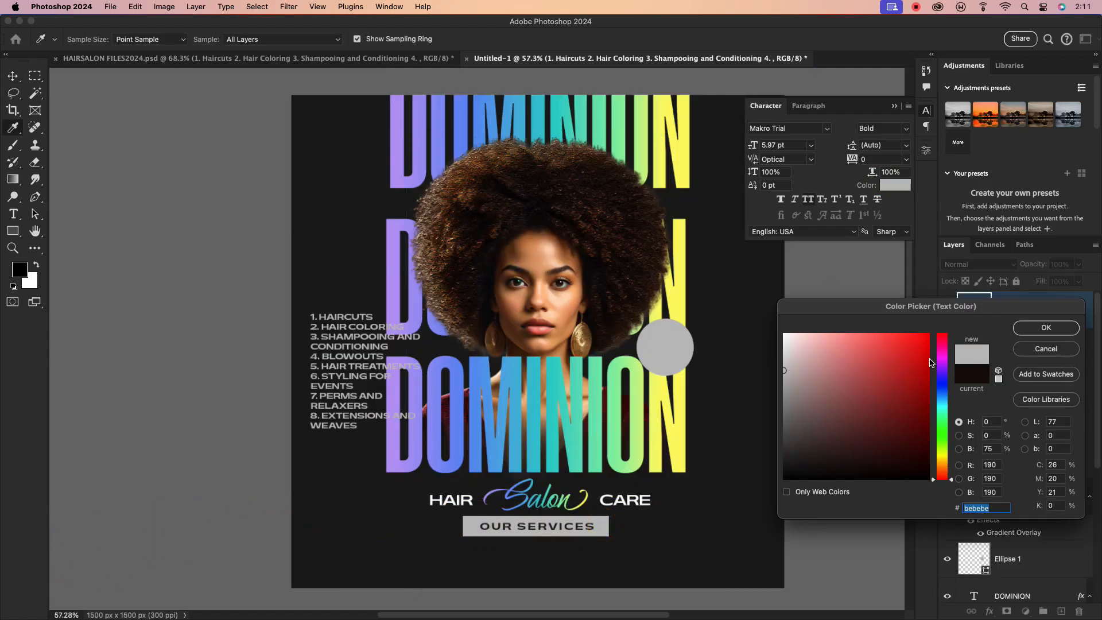
pyautogui.click(1046, 328)
# - Move the services list to the poster's lower area and widen its text box to about 1318 px
pyautogui.press('v')
pyautogui.moveTo(315, 342); pyautogui.dragTo(345, 536)
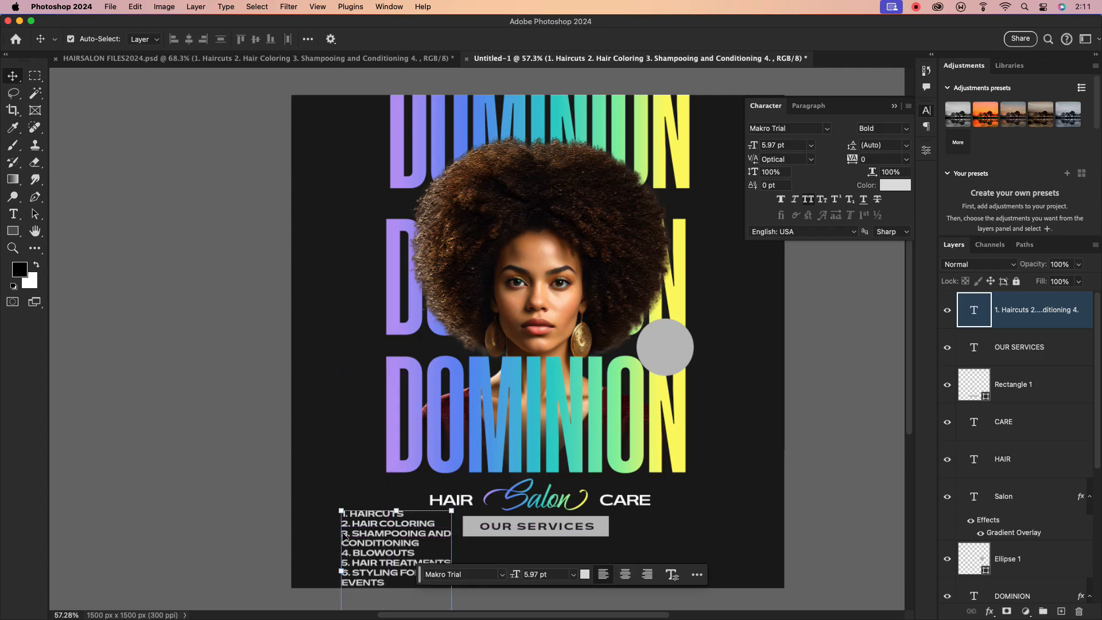
pyautogui.tripleClick(351, 524)
pyautogui.moveTo(453, 552); pyautogui.dragTo(775, 502)
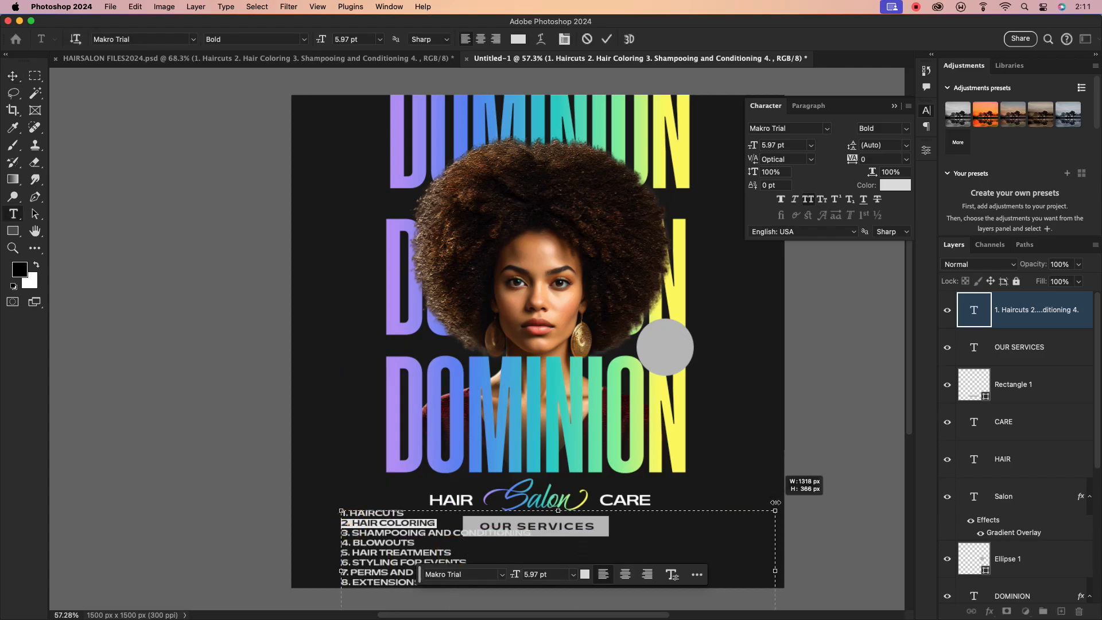
pyautogui.click(606, 40)
pyautogui.press('v')
pyautogui.moveTo(378, 543); pyautogui.dragTo(355, 511)
# - Remove the number 2 and join HAIR COLORING to the HAIRCUTS line after a comma
pyautogui.scroll(5, 355, 511)
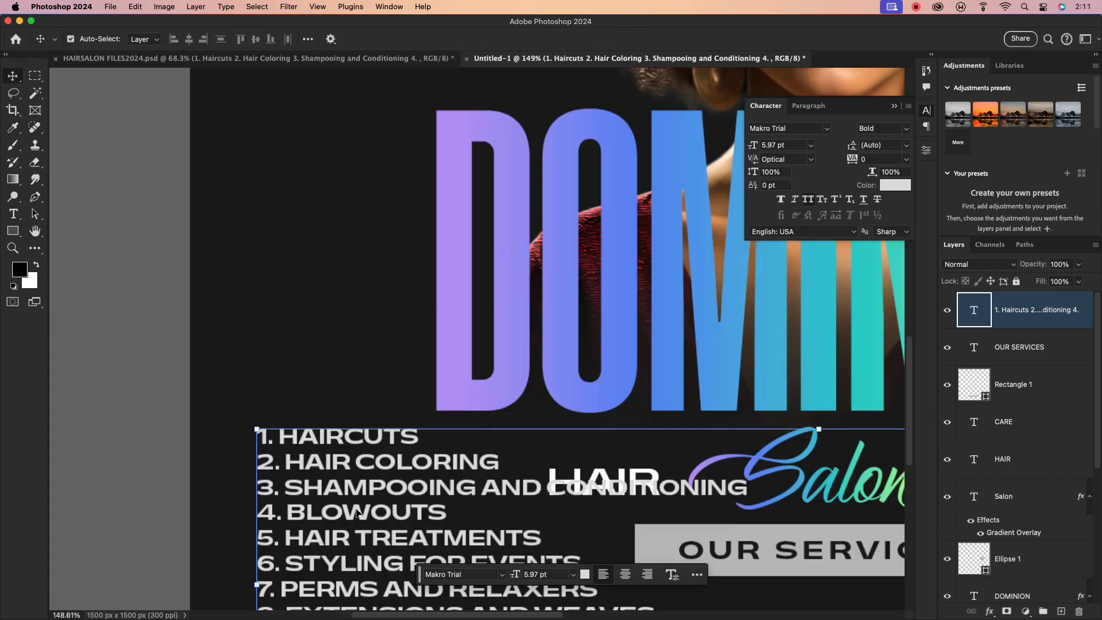
pyautogui.tripleClick(283, 464)
pyautogui.doubleClick(285, 464)
pyautogui.click(324, 463)
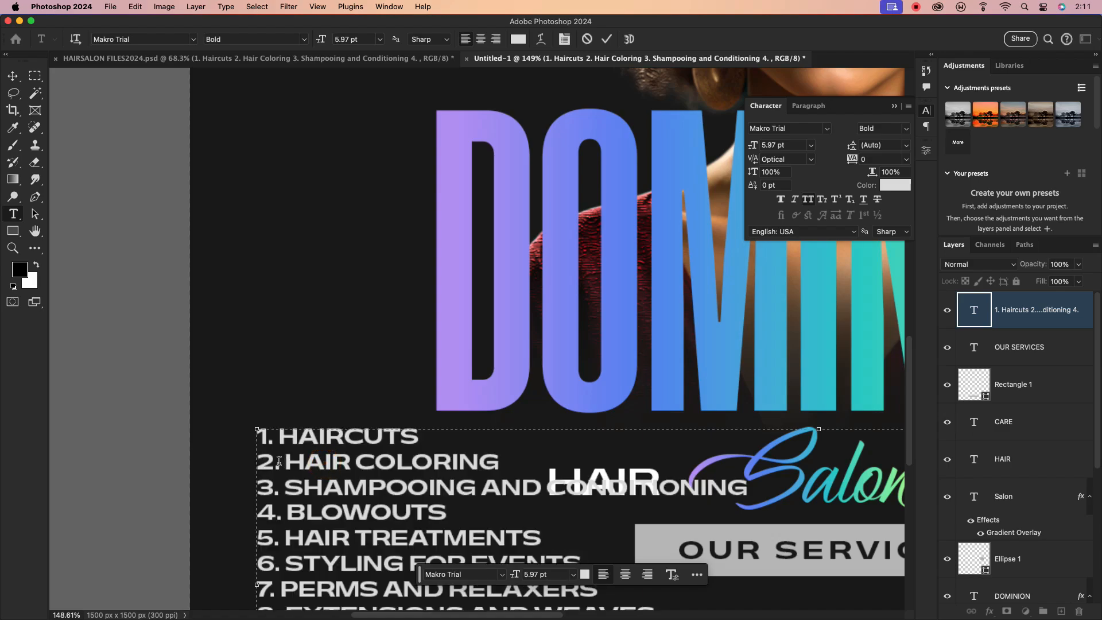
pyautogui.press('BackSpace')
pyautogui.press('BackSpace')
pyautogui.press('BackSpace')
pyautogui.press('BackSpace')
pyautogui.write(', HAIR COLORING')
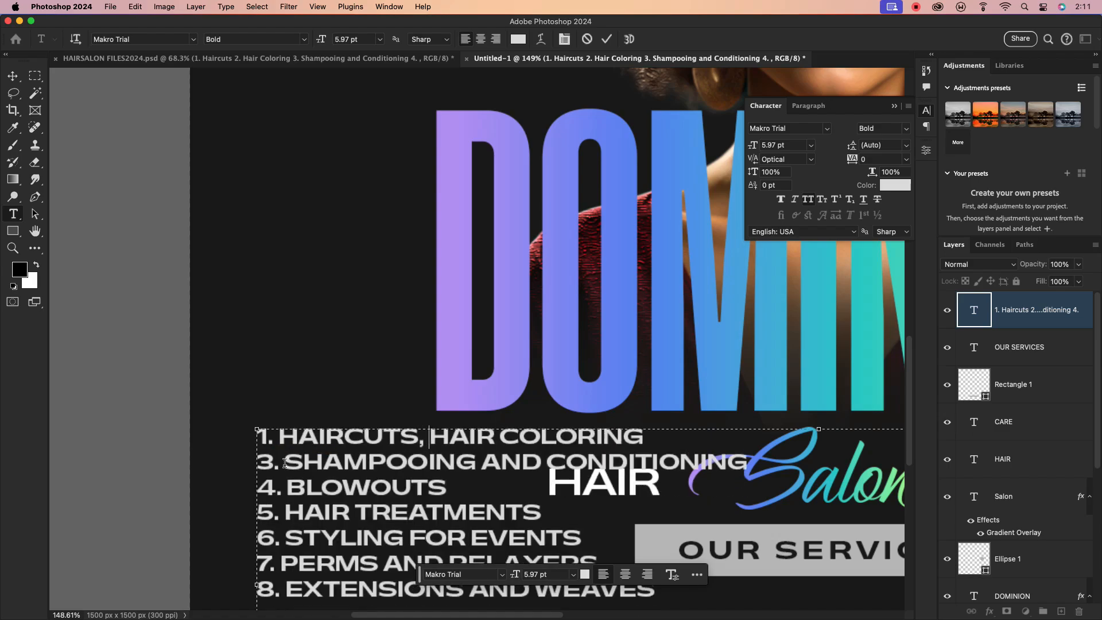
# - Remove numbers 3 and 4 and join SHAMPOOING AND CONDITIONING and BLOWOUTS to the first line, separated by commas
pyautogui.press('BackSpace')
pyautogui.press('BackSpace')
pyautogui.press('BackSpace')
pyautogui.press('BackSpace')
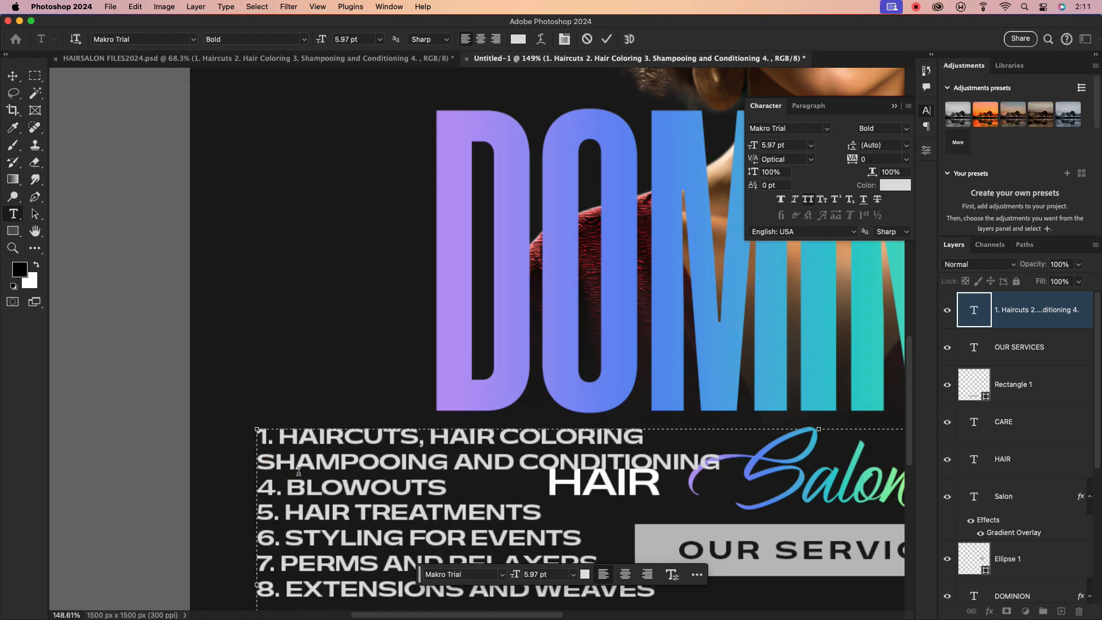
pyautogui.write(',SHAMPOOING AND')
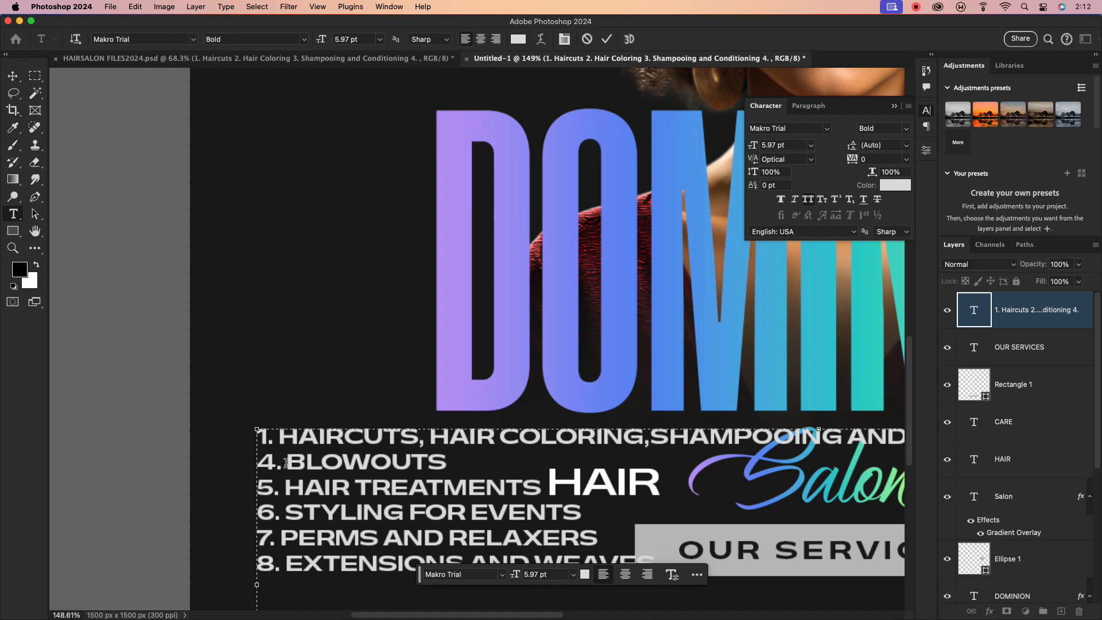
pyautogui.press('BackSpace')
pyautogui.press('BackSpace')
pyautogui.press('BackSpace')
pyautogui.press('BackSpace')
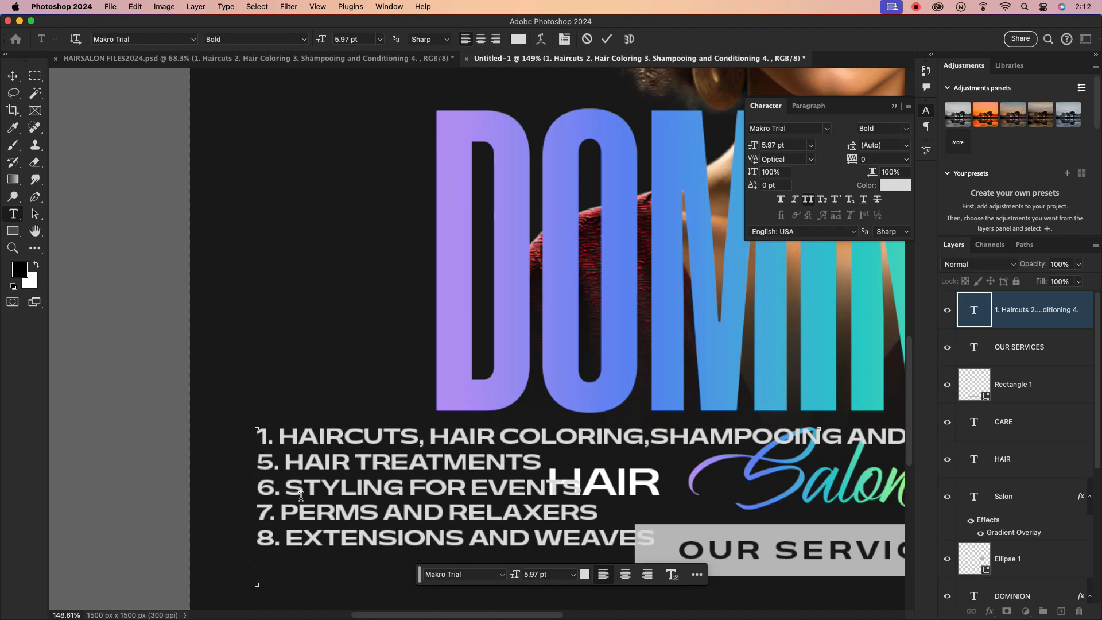
# - Break the list before BLOWOUTS and join HAIR TREATMENTS and STYLING FOR EVENTS to that line without their numbers
pyautogui.scroll(-5, 310, 468)
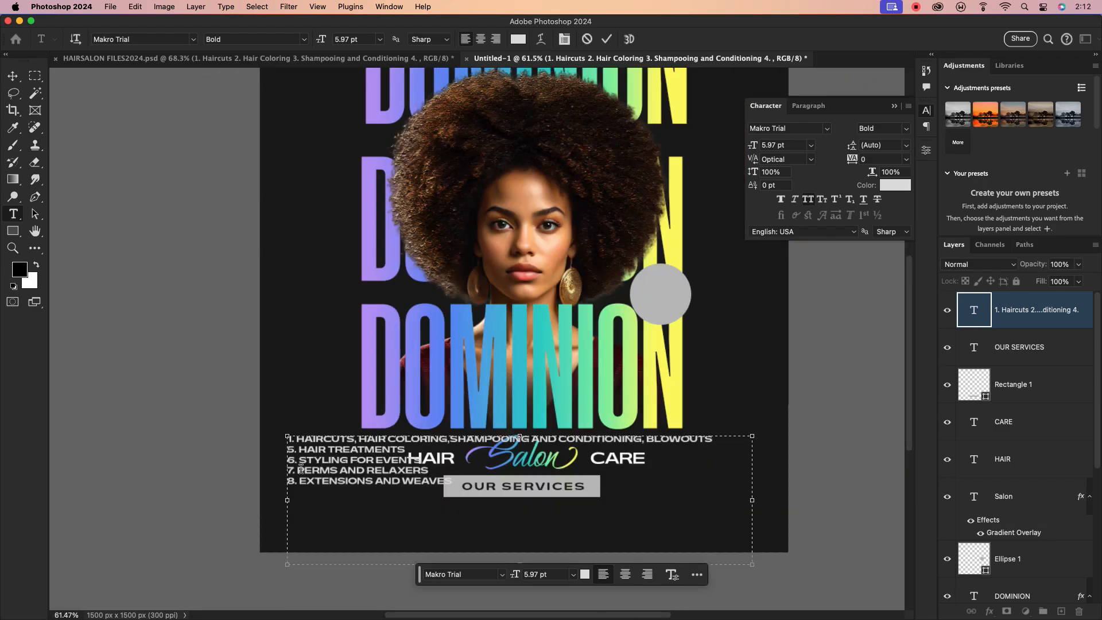
pyautogui.click(298, 451)
pyautogui.press('BackSpace')
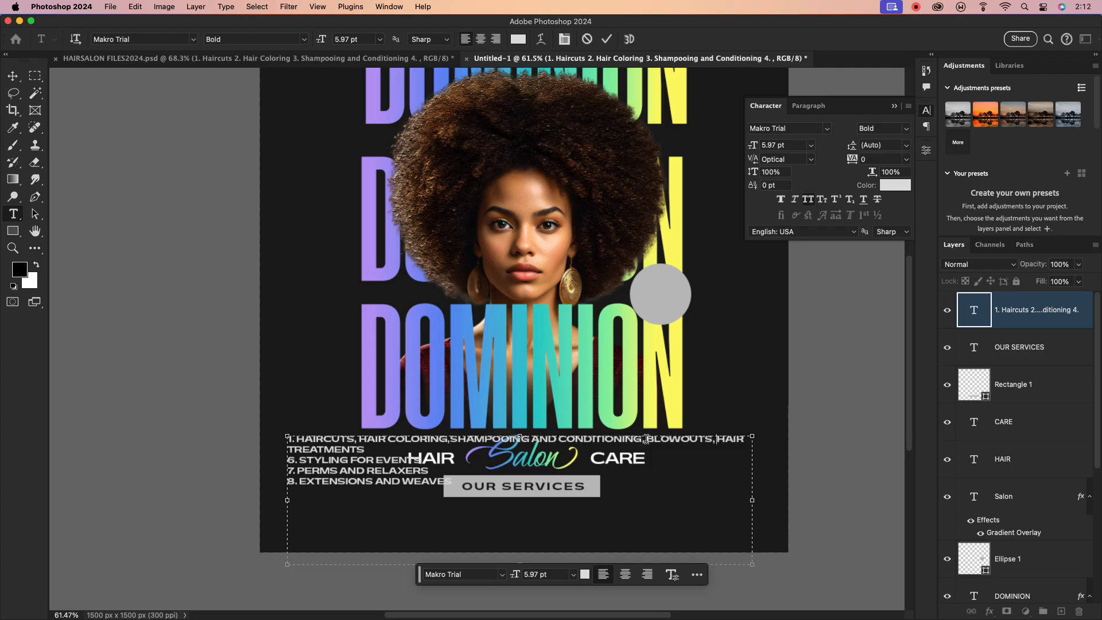
pyautogui.press('Return')
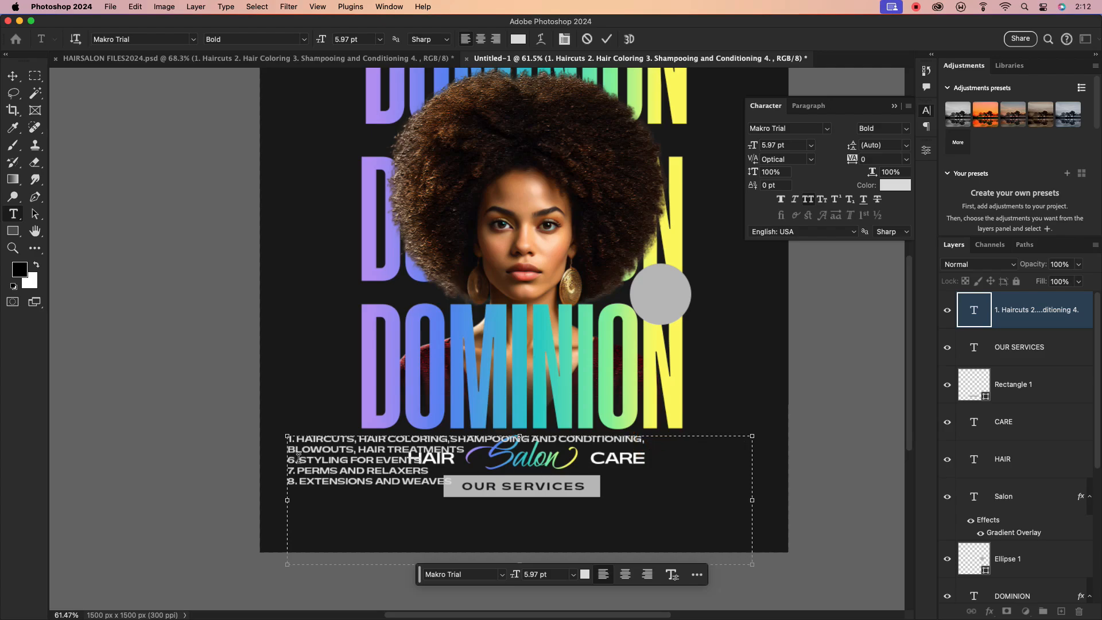
pyautogui.press('BackSpace')
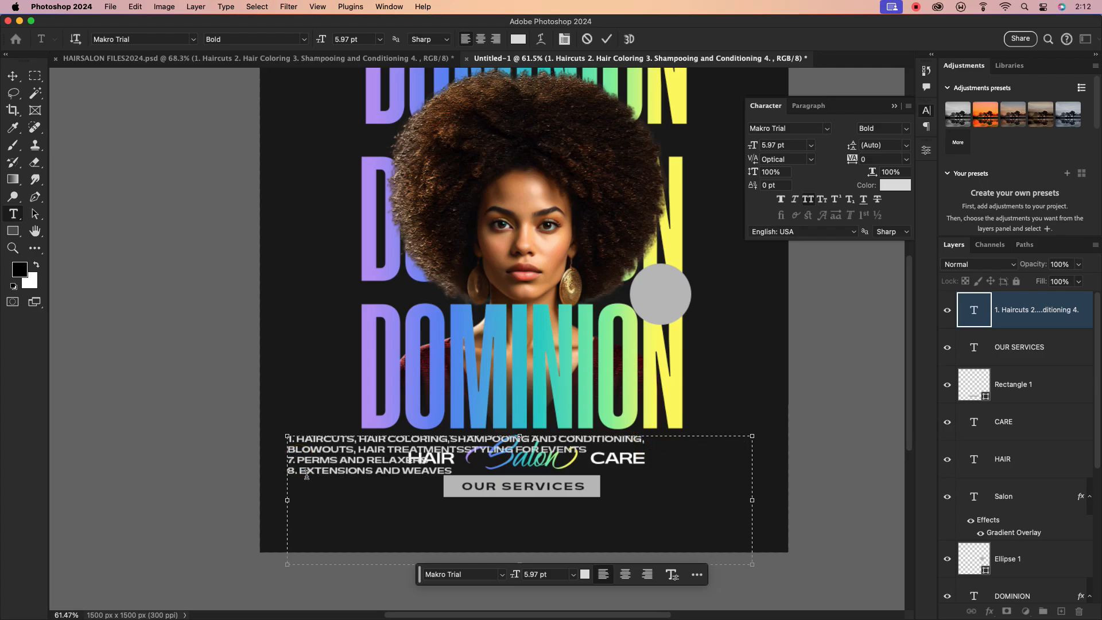
# - Remove numbers 7 and 8 and merge the last two services into PERMS AND RELAXERS AND EXTENSIONS AND WEAVES
pyautogui.tripleClick(297, 459)
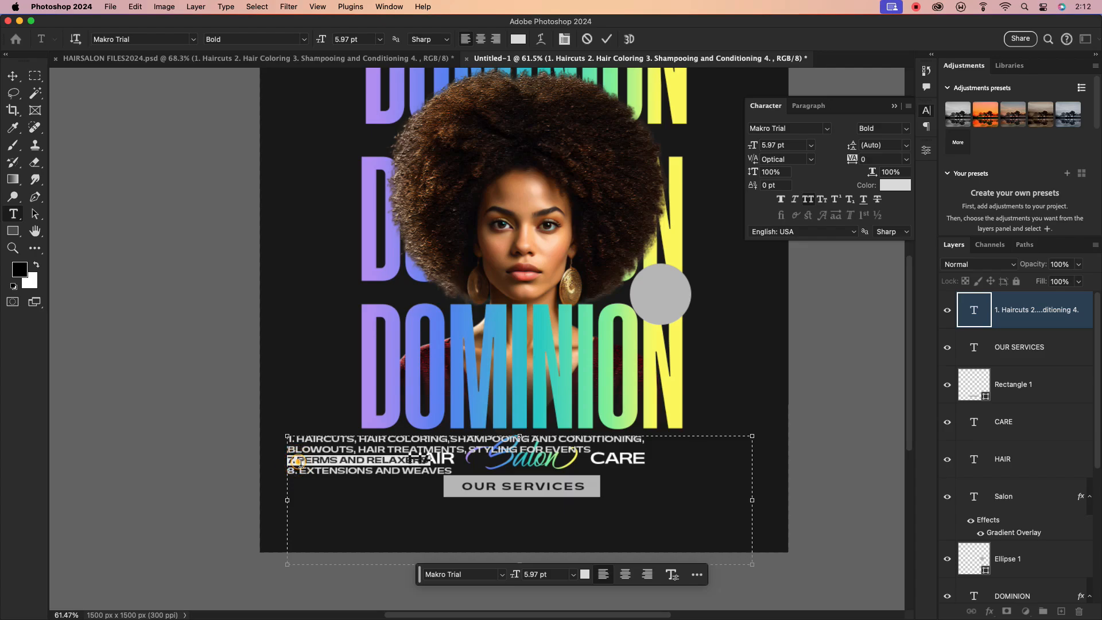
pyautogui.click(298, 460)
pyautogui.click(317, 461)
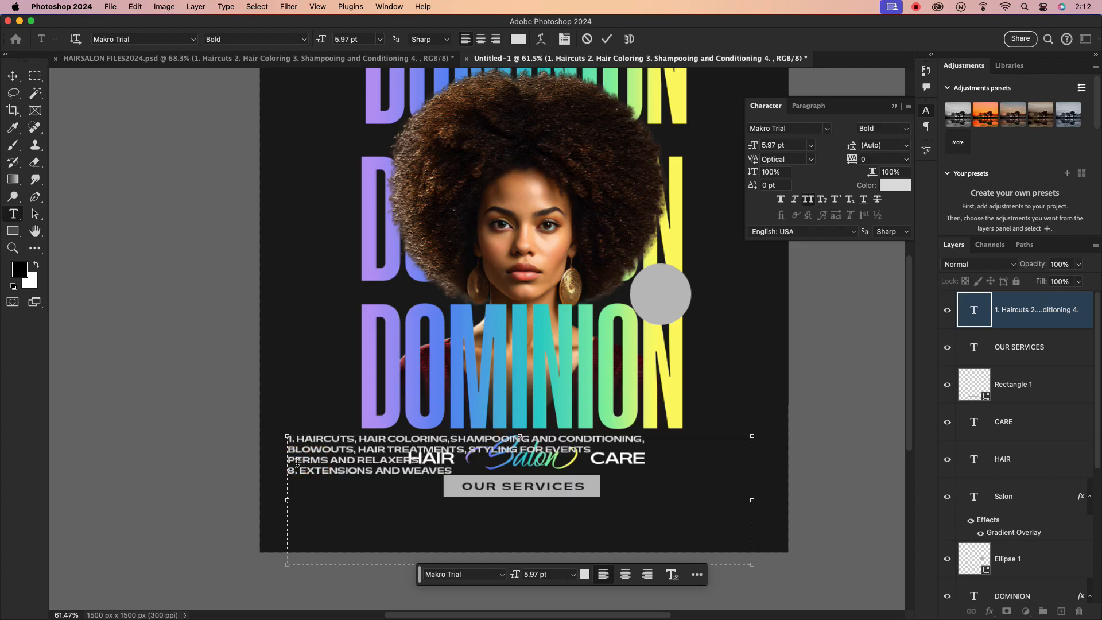
pyautogui.press('BackSpace')
pyautogui.press('BackSpace')
pyautogui.press('BackSpace')
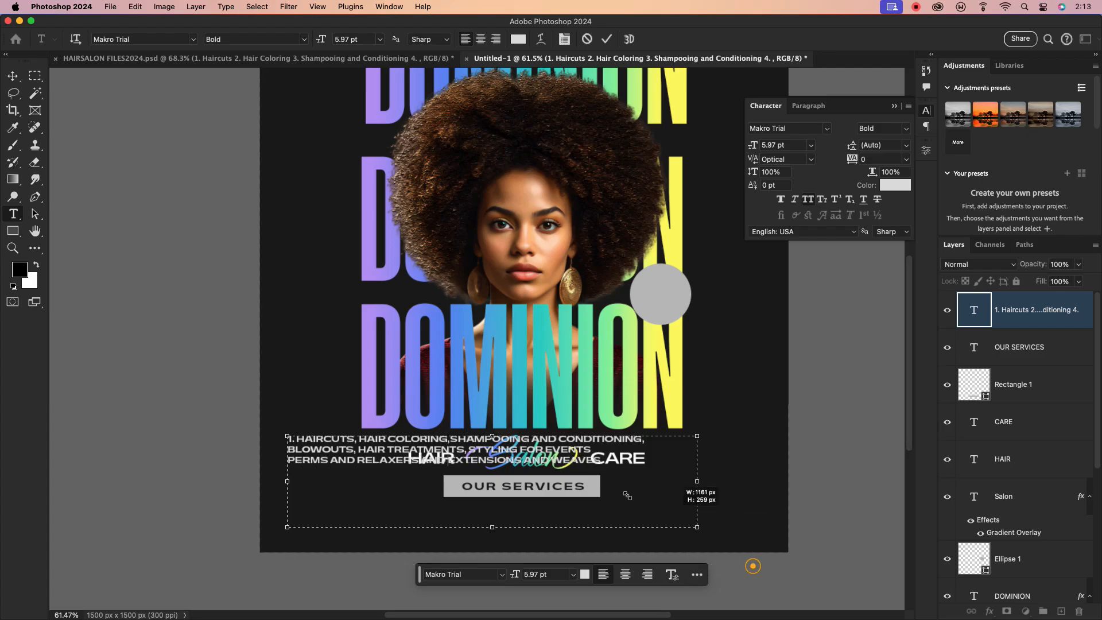
# - Shrink the services text box to fit its three lines and move it beneath the OUR SERVICES bar
pyautogui.moveTo(628, 496); pyautogui.dragTo(650, 466)
pyautogui.click(606, 38)
pyautogui.press('v')
pyautogui.moveTo(306, 444); pyautogui.dragTo(388, 510)
# - Delete the leading number 1 and its period from before HAIRCUTS in the services text
pyautogui.tripleClick(388, 510)
pyautogui.click(381, 507)
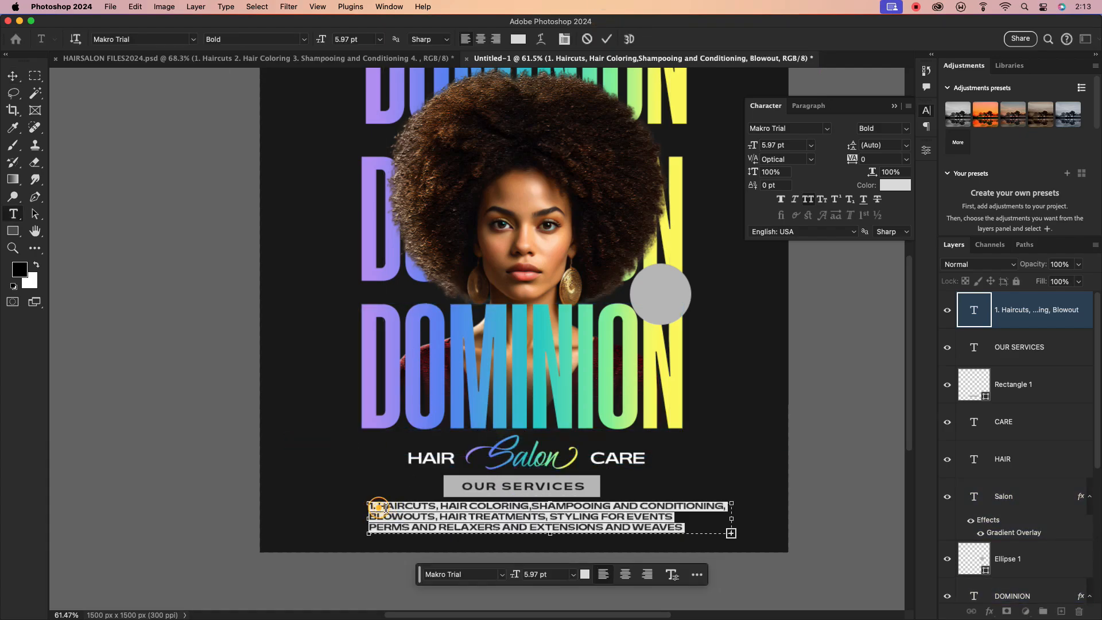
pyautogui.doubleClick(381, 507)
pyautogui.click(398, 506)
pyautogui.tripleClick(398, 504)
pyautogui.click(427, 506)
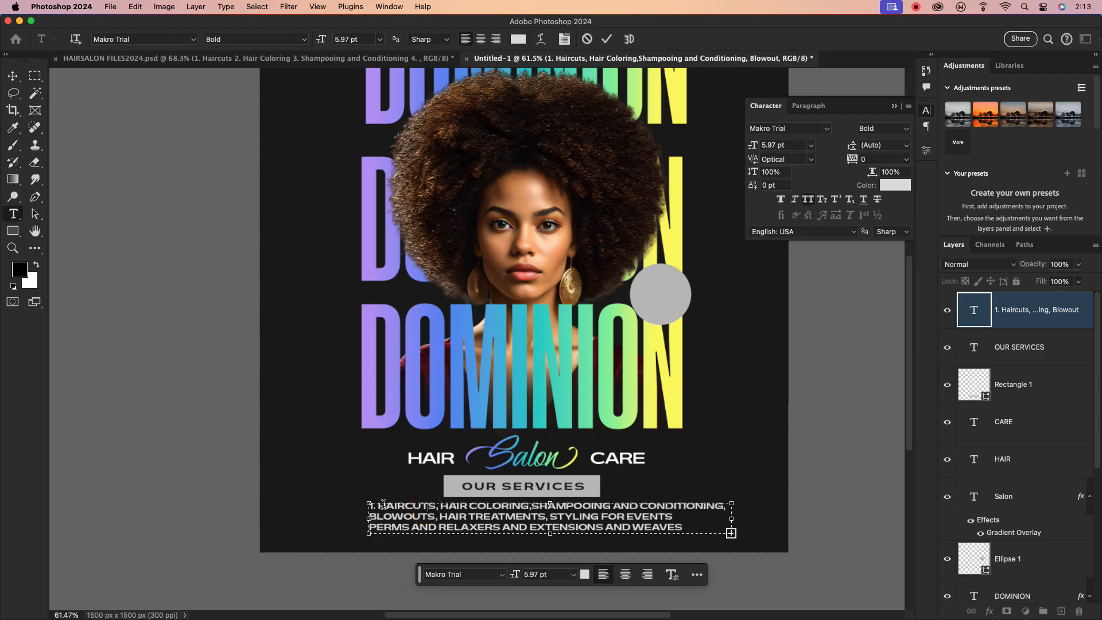
pyautogui.press('BackSpace')
pyautogui.press('BackSpace')
pyautogui.press('BackSpace')
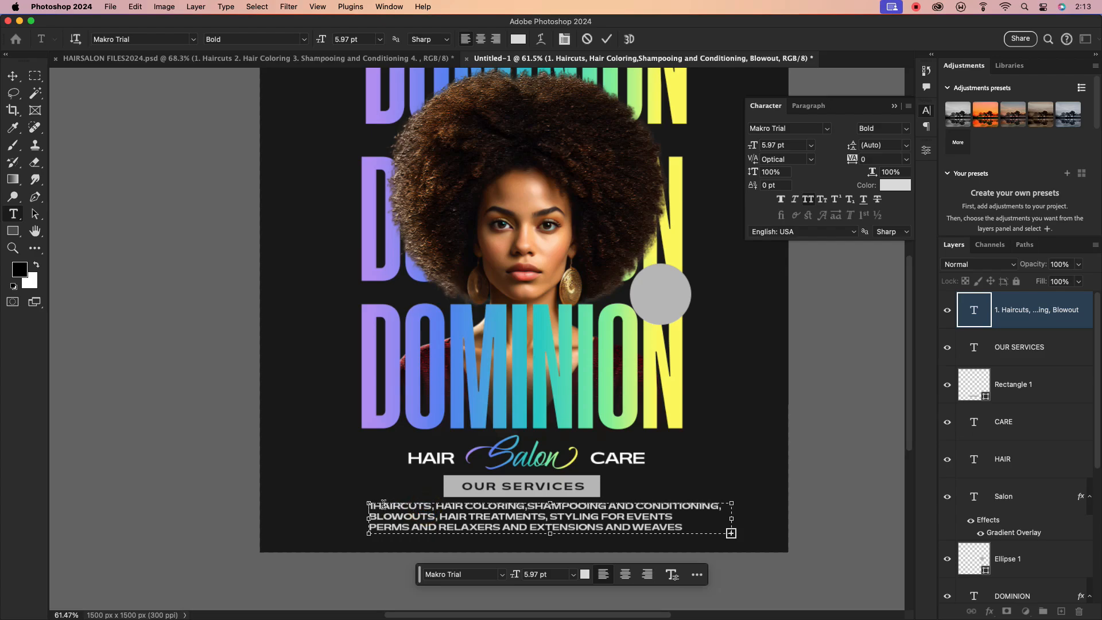
pyautogui.press('BackSpace')
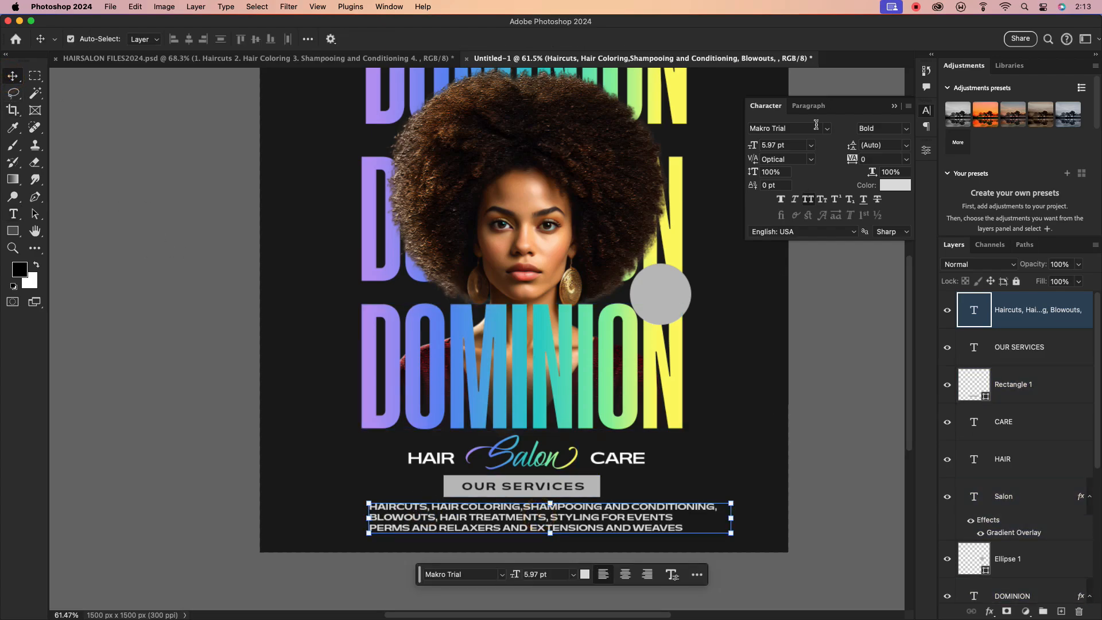
# - Centre-align the services paragraph, scale it down to about 5.08 pt and centre it beneath the OUR SERVICES bar
pyautogui.click(809, 106)
pyautogui.click(796, 126)
pyautogui.press('super+Return')
pyautogui.moveTo(567, 524); pyautogui.dragTo(535, 523)
pyautogui.press('super+t')
pyautogui.moveTo(700, 516); pyautogui.dragTo(645, 515)
pyautogui.moveTo(559, 519); pyautogui.dragTo(590, 518)
pyautogui.click(637, 39)
# - Insert the missing space after the comma between HAIR COLORING and SHAMPOOING
pyautogui.scroll(5, 464, 492)
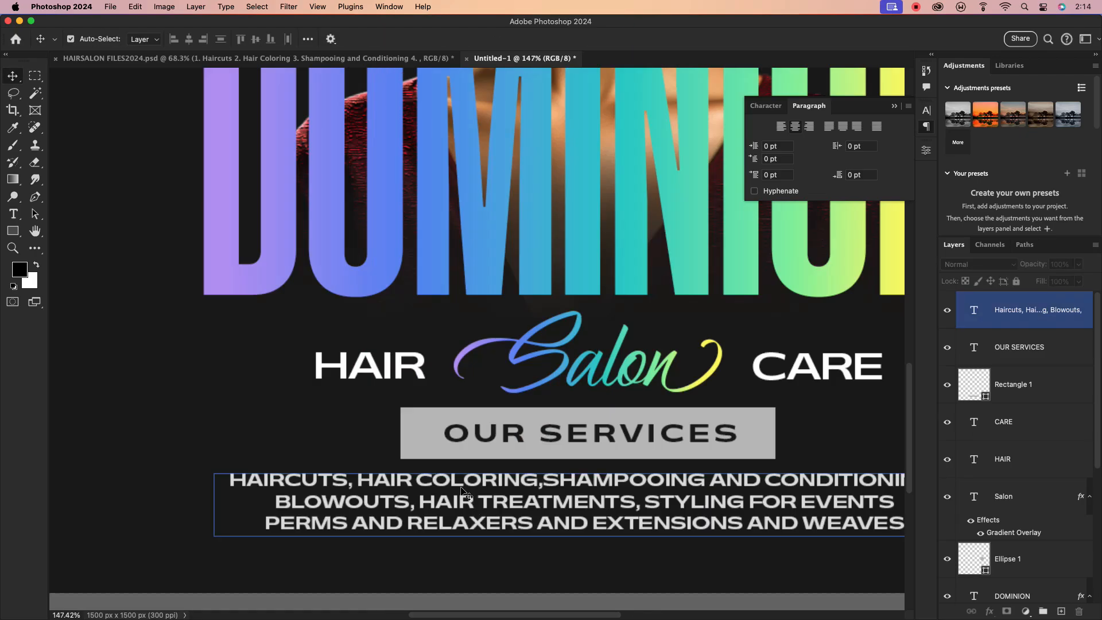
pyautogui.doubleClick(539, 485)
pyautogui.scroll(-3, 539, 485)
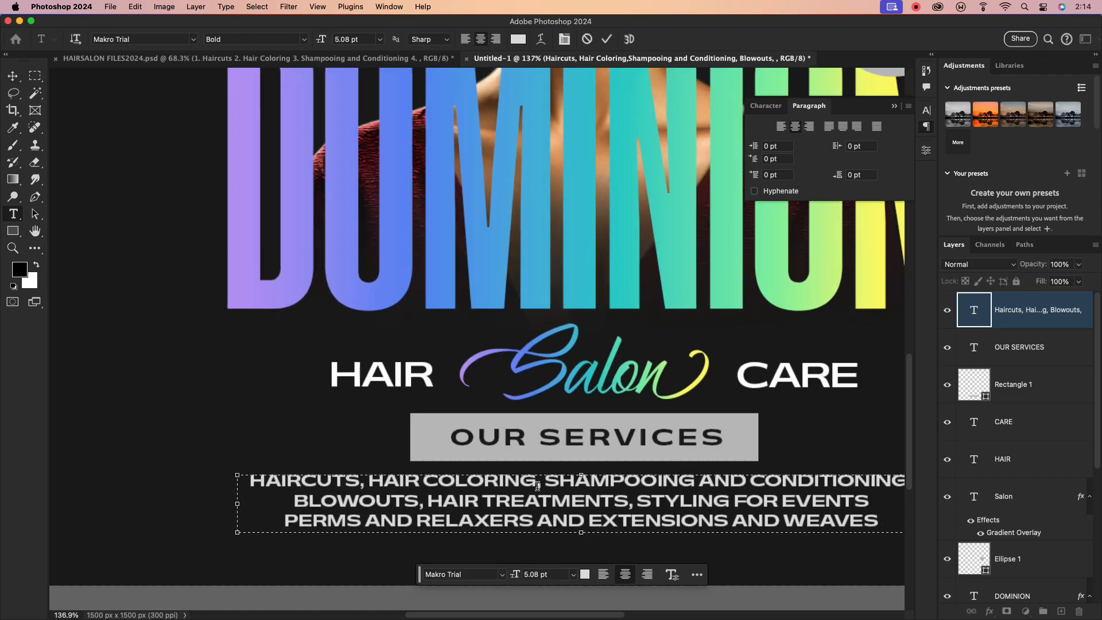
pyautogui.click(607, 39)
pyautogui.click(825, 440)
# - Add centred two-line white text reading OEPN 24/7 at the poster's left edge, directly above the circle's layer
pyautogui.scroll(-4, 627, 448)
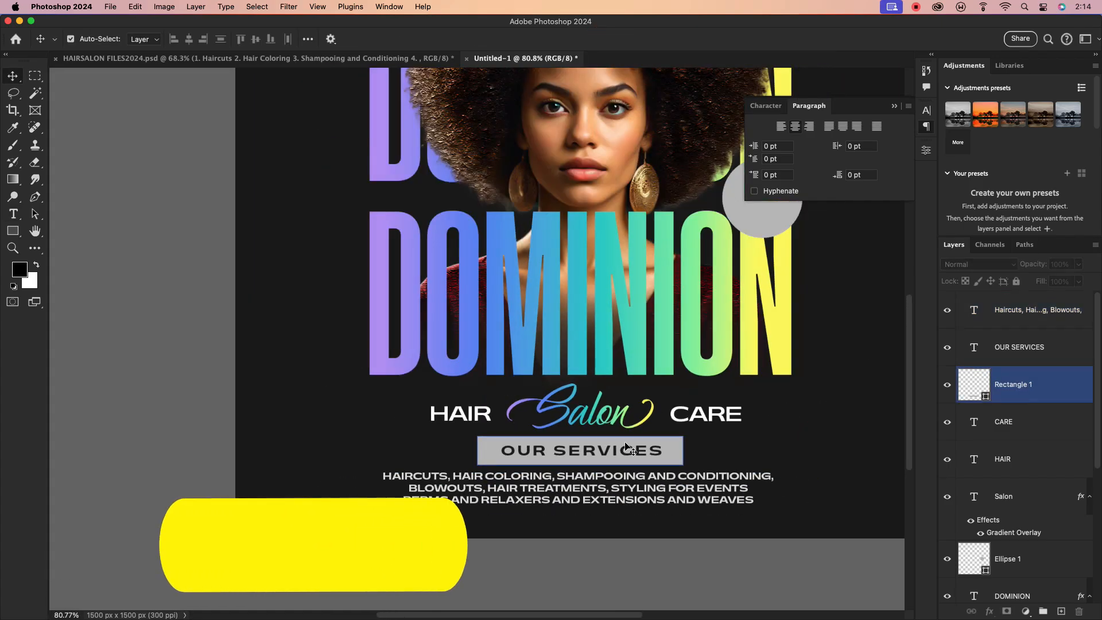
pyautogui.moveTo(617, 266); pyautogui.dragTo(549, 336)
pyautogui.scroll(-2, 550, 336)
pyautogui.click(638, 338)
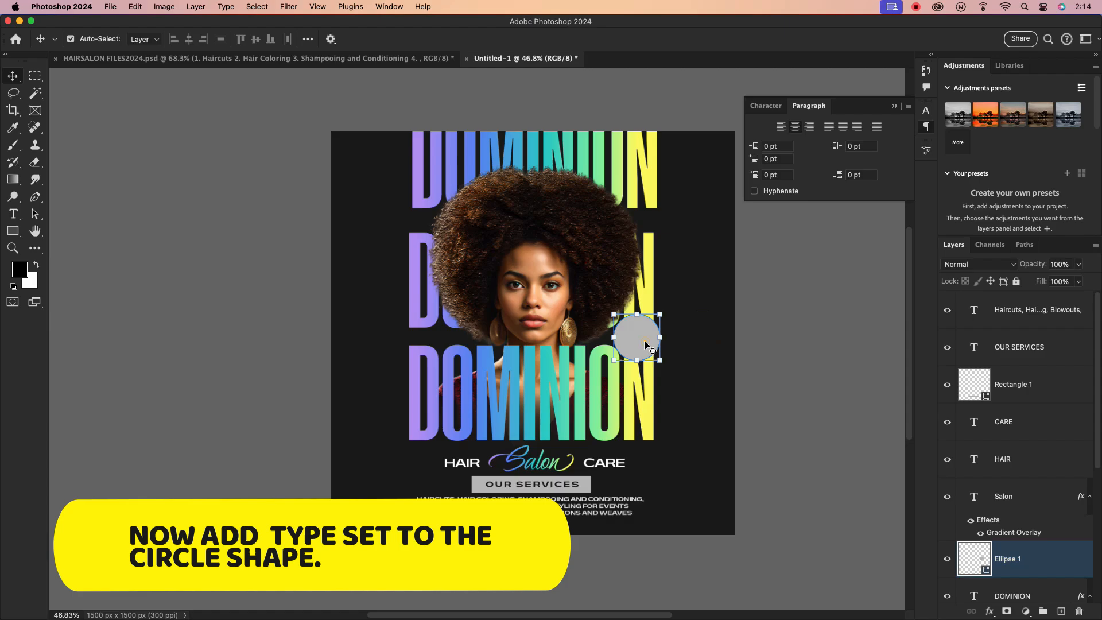
pyautogui.press('t')
pyautogui.click(349, 354)
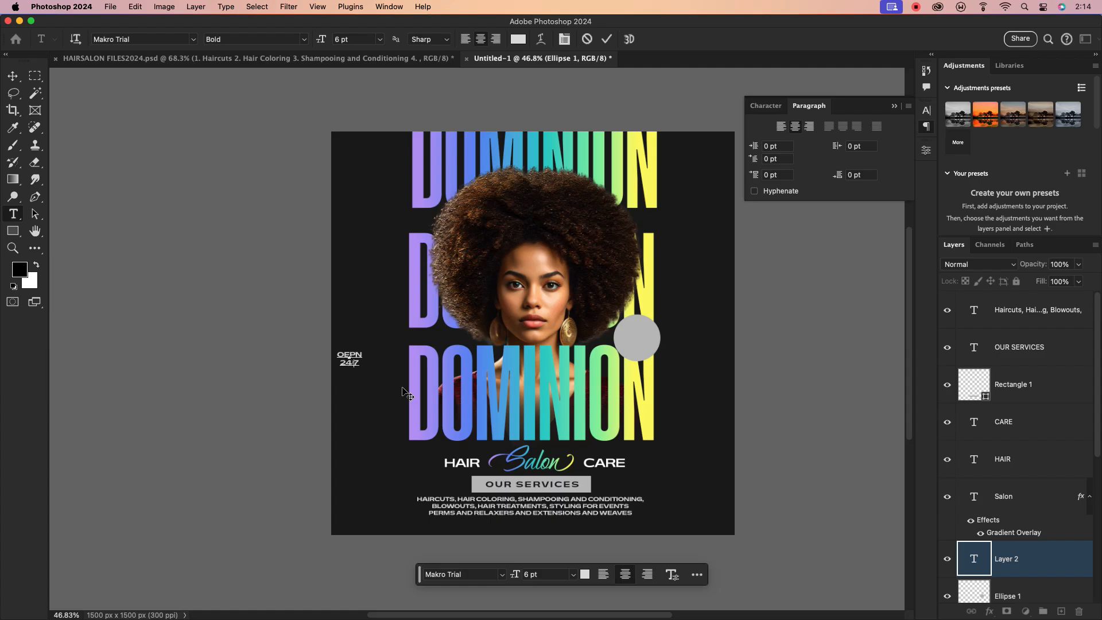
pyautogui.click(12, 77)
# - Scale the OEPN 24/7 text to about 151% and move it to the empty area right of the grey circle
pyautogui.scroll(5, 374, 369)
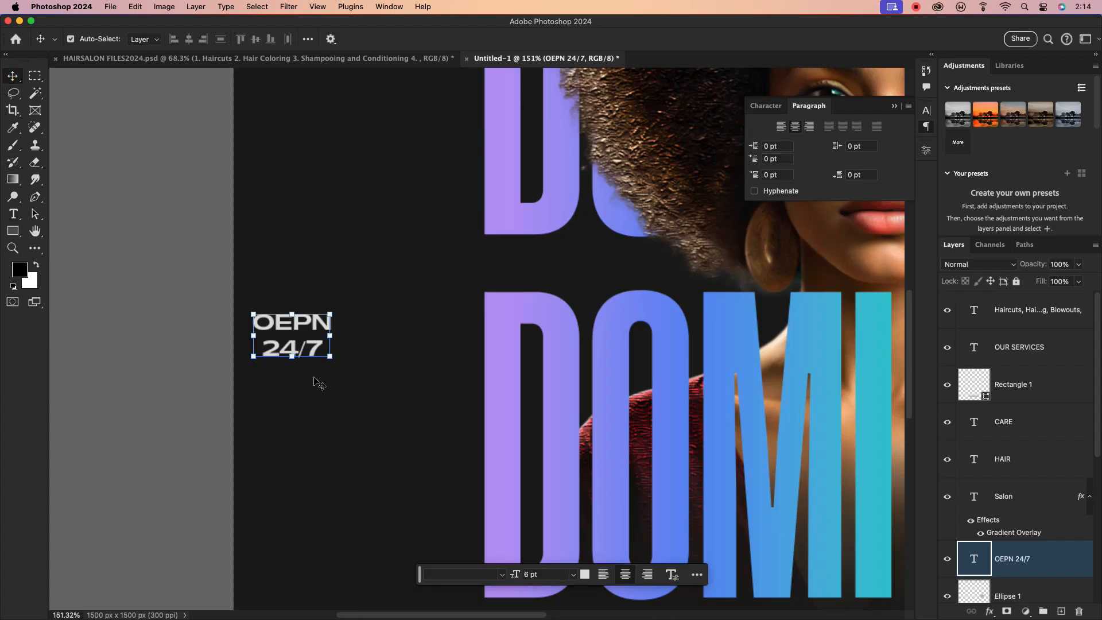
pyautogui.moveTo(329, 357); pyautogui.dragTo(369, 378)
pyautogui.scroll(-5, 301, 333)
pyautogui.moveTo(302, 333); pyautogui.dragTo(658, 334)
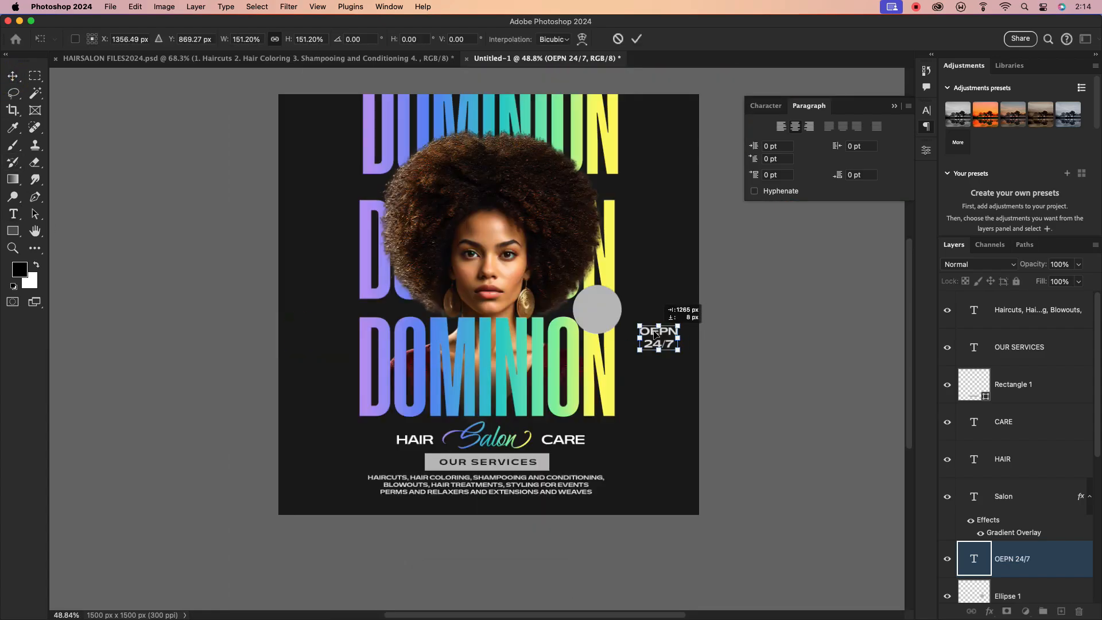
pyautogui.click(635, 39)
# - Change the OEPN 24/7 text's font to Bebas Neue Pro Bold and enlarge it to about 18.77 pt
pyautogui.click(766, 106)
pyautogui.click(800, 128)
pyautogui.write('BEBAS')
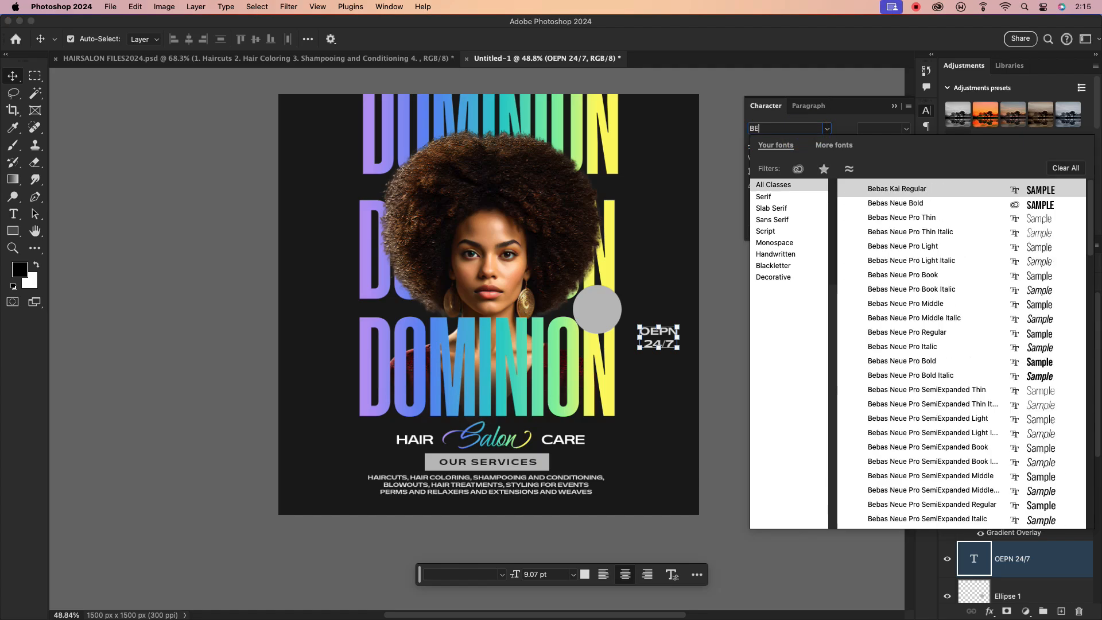
pyautogui.click(917, 361)
pyautogui.moveTo(667, 347)
pyautogui.mouseDown()
pyautogui.moveTo(684, 371)
pyautogui.moveTo(663, 331)
pyautogui.mouseUp()
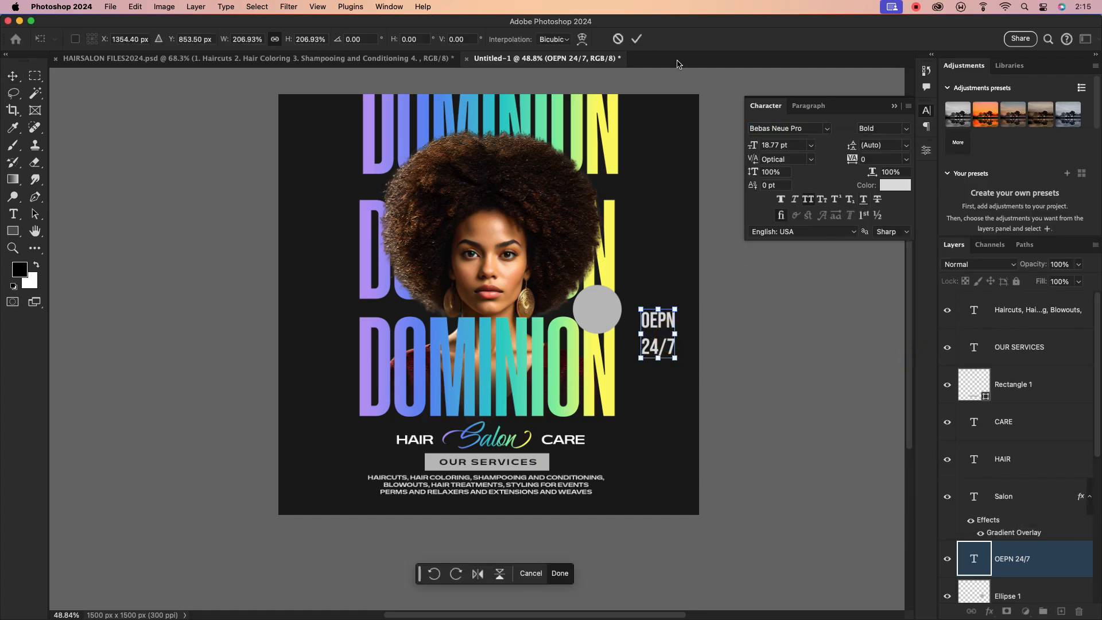
pyautogui.click(635, 39)
# - Tighten the leading of the OEPN 24/7 text, scale it to about 13.81 pt and place it inside the grey circle
pyautogui.click(883, 146)
pyautogui.write('13')
pyautogui.press('Return')
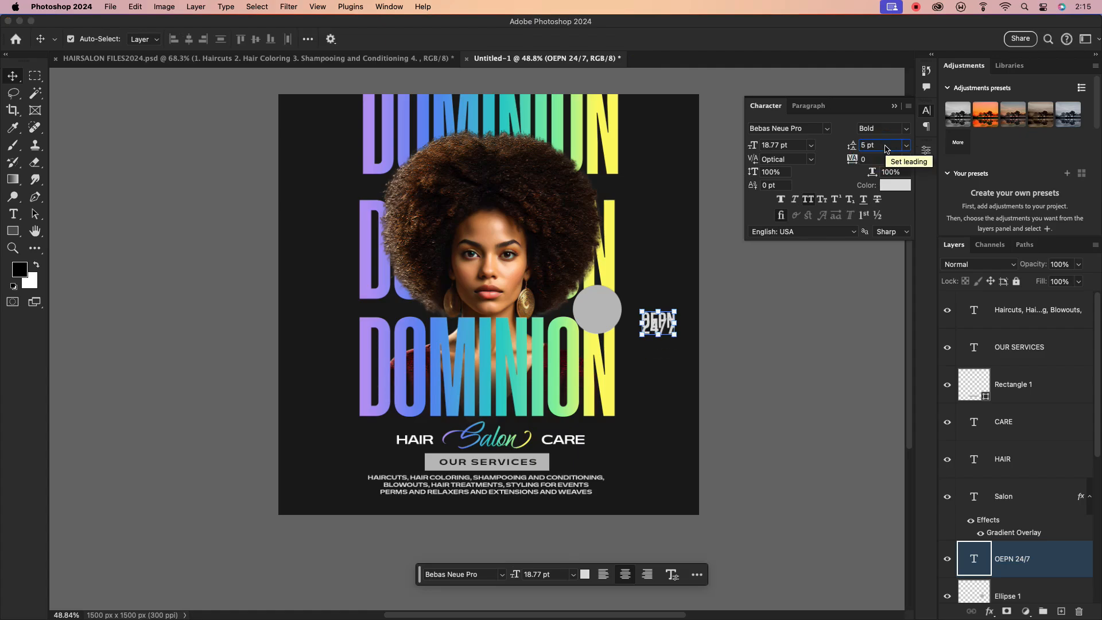
pyautogui.press('Up')
pyautogui.press('Up')
pyautogui.press('Up')
pyautogui.moveTo(672, 350); pyautogui.dragTo(602, 313)
pyautogui.press('Return')
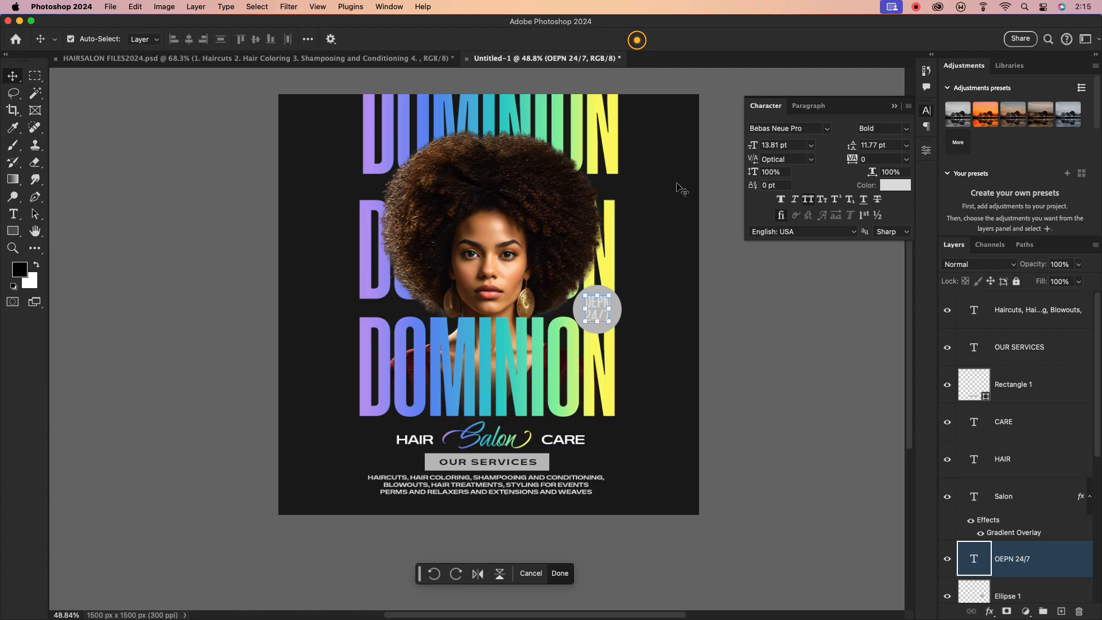
# - Recolour the OEPN 24/7 text near-black so it contrasts with the grey circle
pyautogui.click(894, 185)
pyautogui.click(792, 491)
pyautogui.click(1025, 322)
pyautogui.click(637, 310)
# - Enlarge the OEPN 24/7 text slightly to about 15.7 pt, keeping it centred in the circle
pyautogui.scroll(5, 637, 310)
pyautogui.click(591, 359)
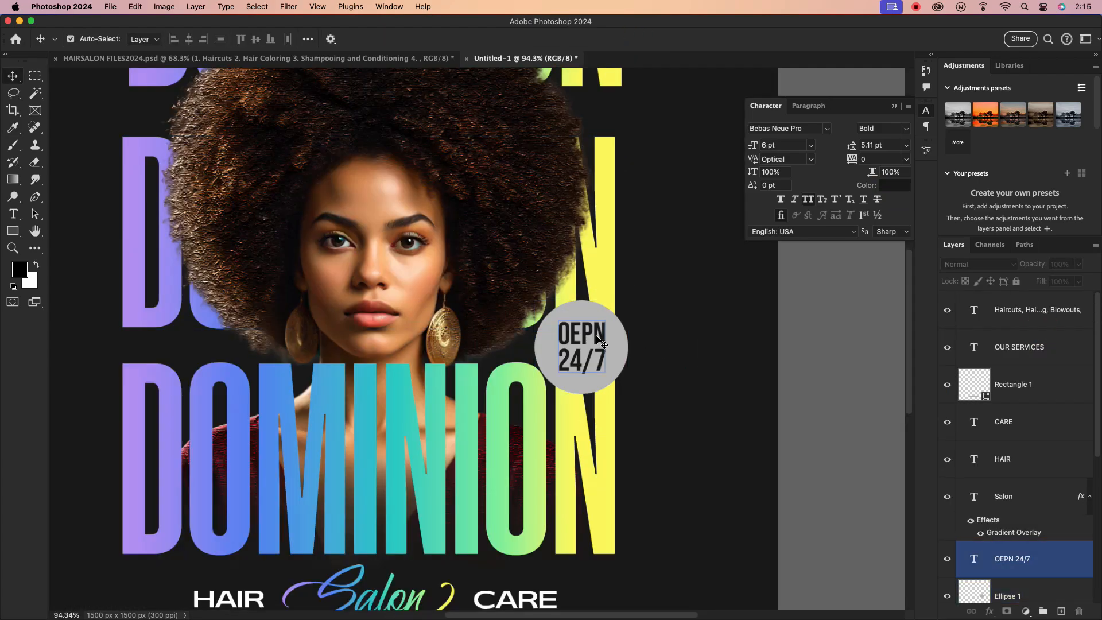
pyautogui.hotkey('ctrl', 't')
pyautogui.moveTo(606, 375); pyautogui.dragTo(610, 376)
pyautogui.click(637, 39)
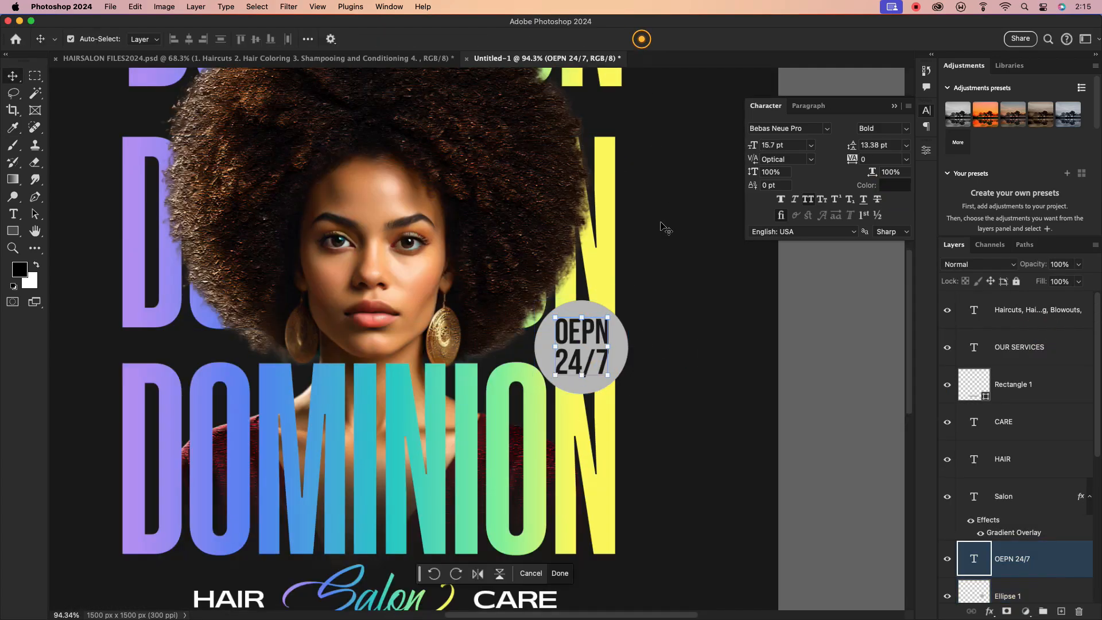
pyautogui.scroll(-4, 718, 320)
pyautogui.moveTo(714, 337); pyautogui.dragTo(684, 329)
pyautogui.click(894, 106)
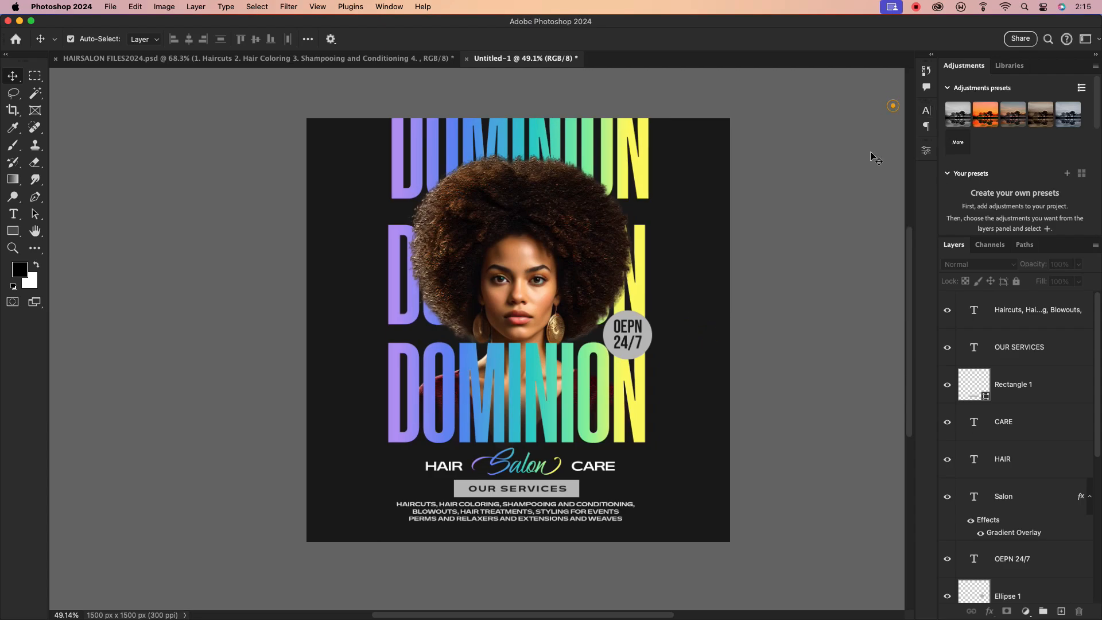
# - Group every layer above Color Fill 1, name the group DESIGN and lock it
pyautogui.scroll(2, 694, 308)
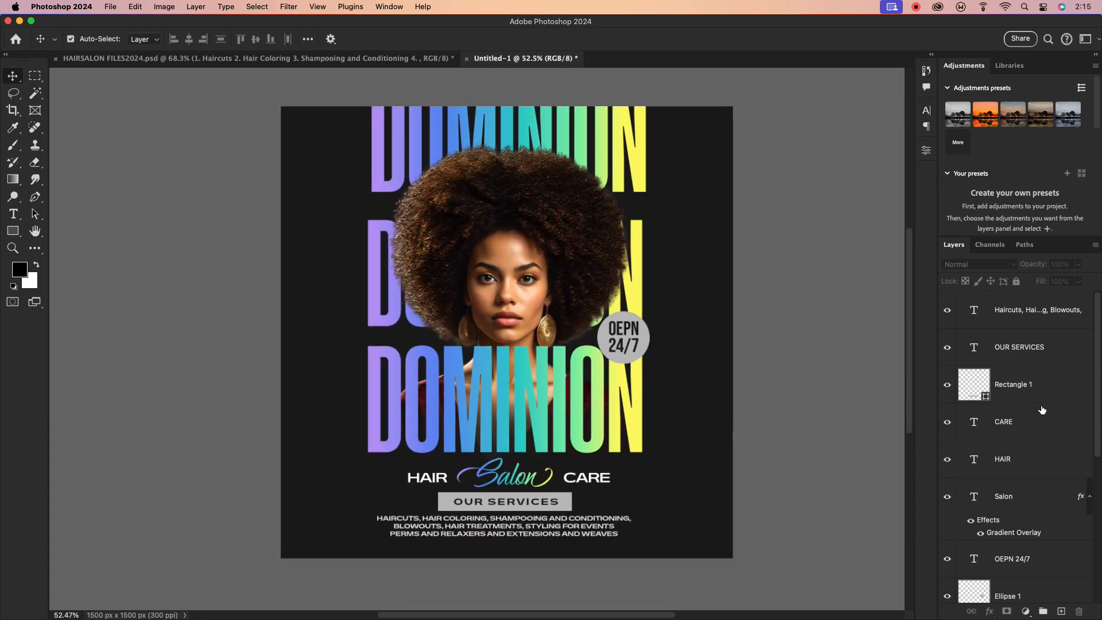
pyautogui.click(1035, 319)
pyautogui.scroll(-5, 1028, 460)
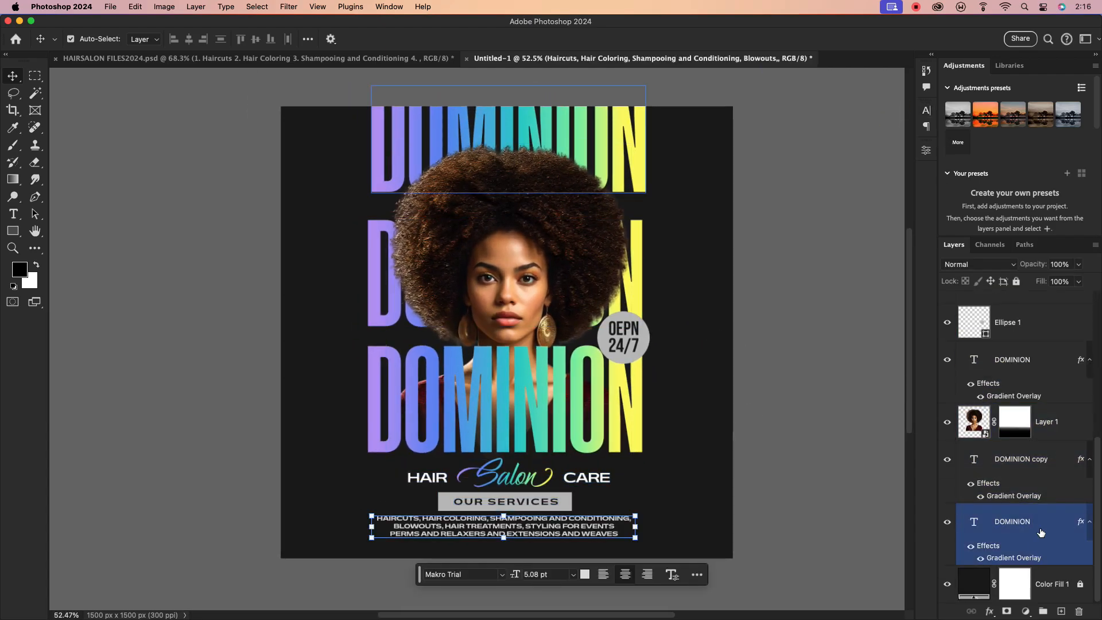
pyautogui.keyDown('shift'); pyautogui.click(1061, 542); pyautogui.keyUp('shift')
pyautogui.press('super+g')
pyautogui.doubleClick(983, 299)
pyautogui.write('d')
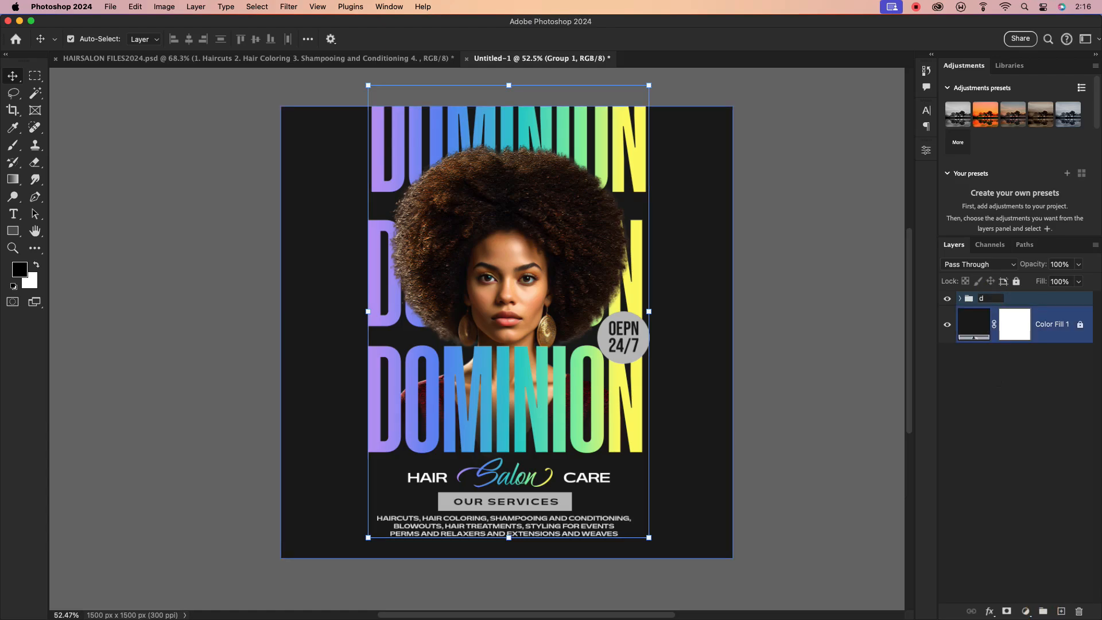
pyautogui.press('Return')
pyautogui.click(1016, 282)
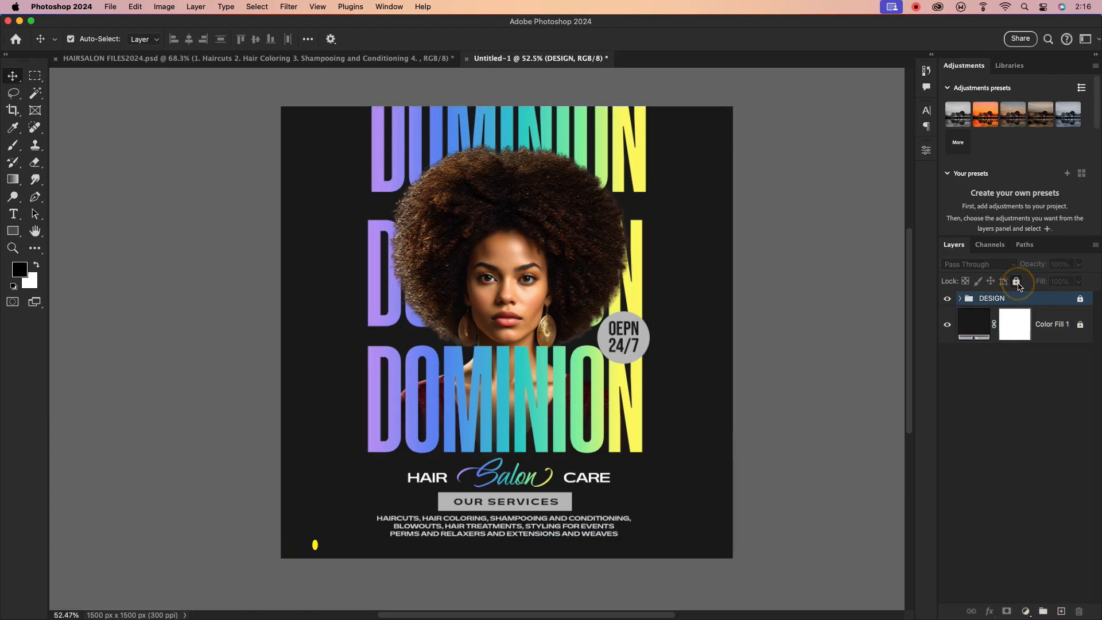
# - Add a single line of the word SALON repeated with spaces between, running across the full width of the poster
pyautogui.moveTo(511, 217); pyautogui.dragTo(533, 238)
pyautogui.press('t')
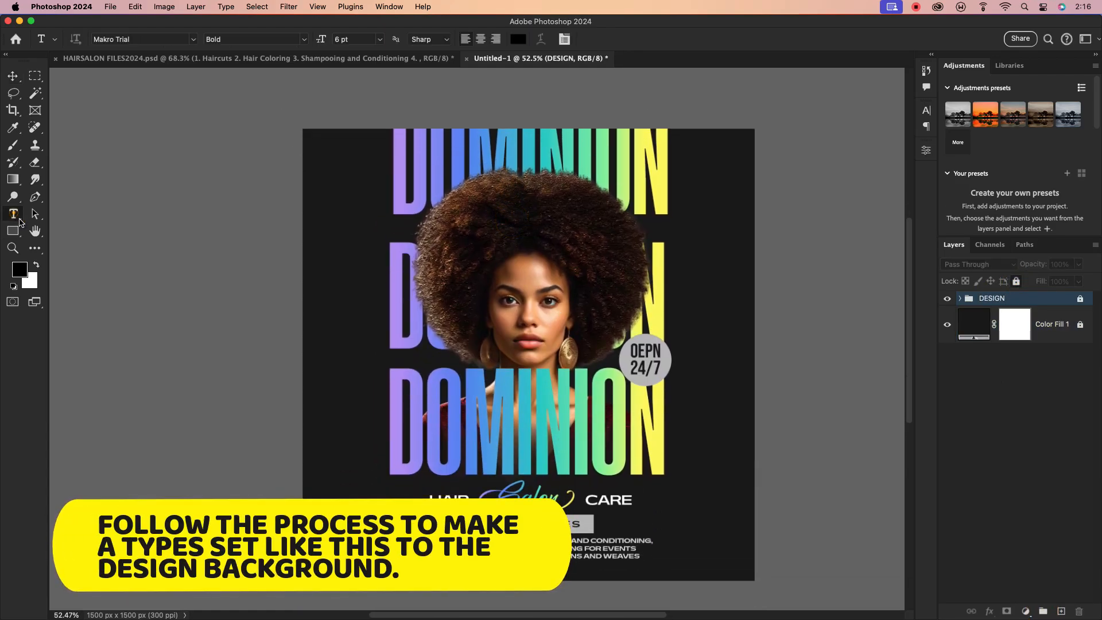
pyautogui.click(320, 332)
pyautogui.press('BackSpace')
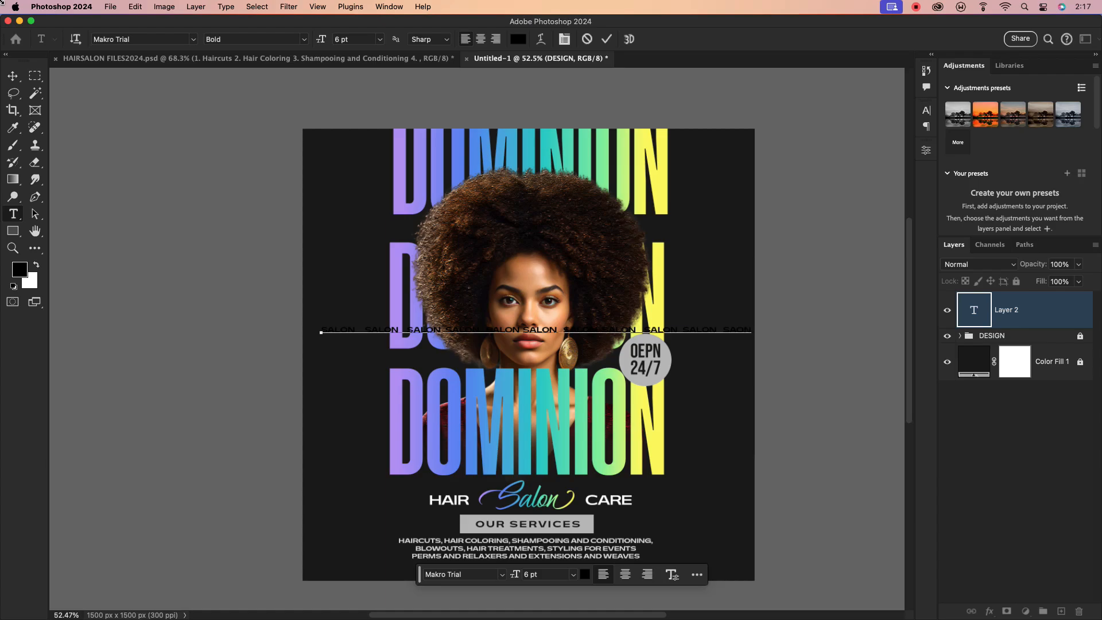
pyautogui.click(11, 75)
# - Recolour the repeated SALON line white (ffffff)
pyautogui.click(926, 110)
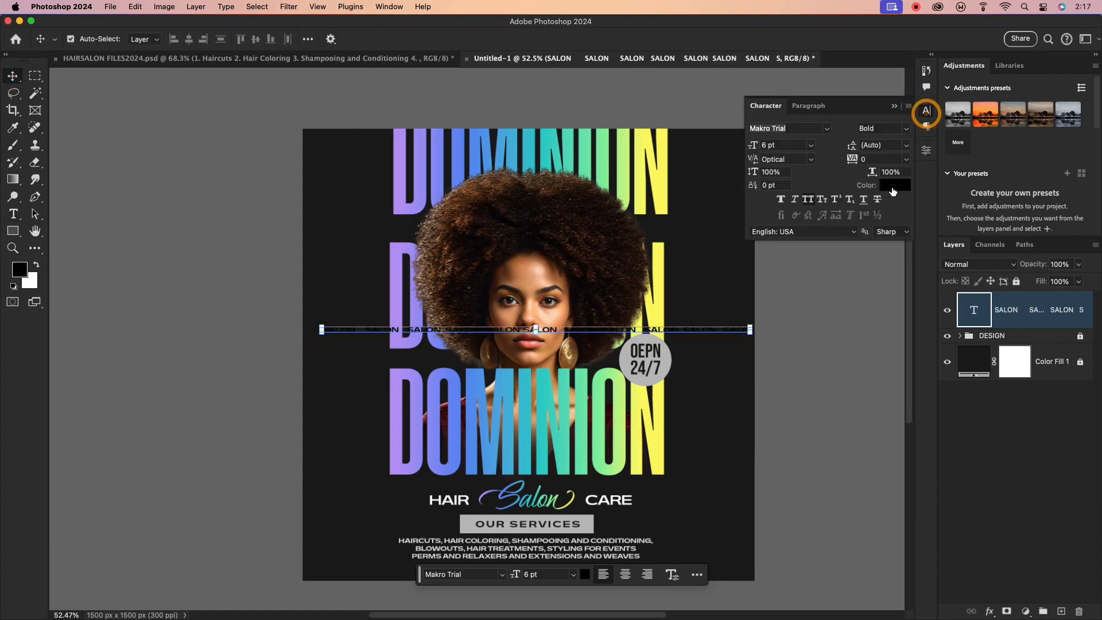
pyautogui.click(895, 185)
pyautogui.click(893, 186)
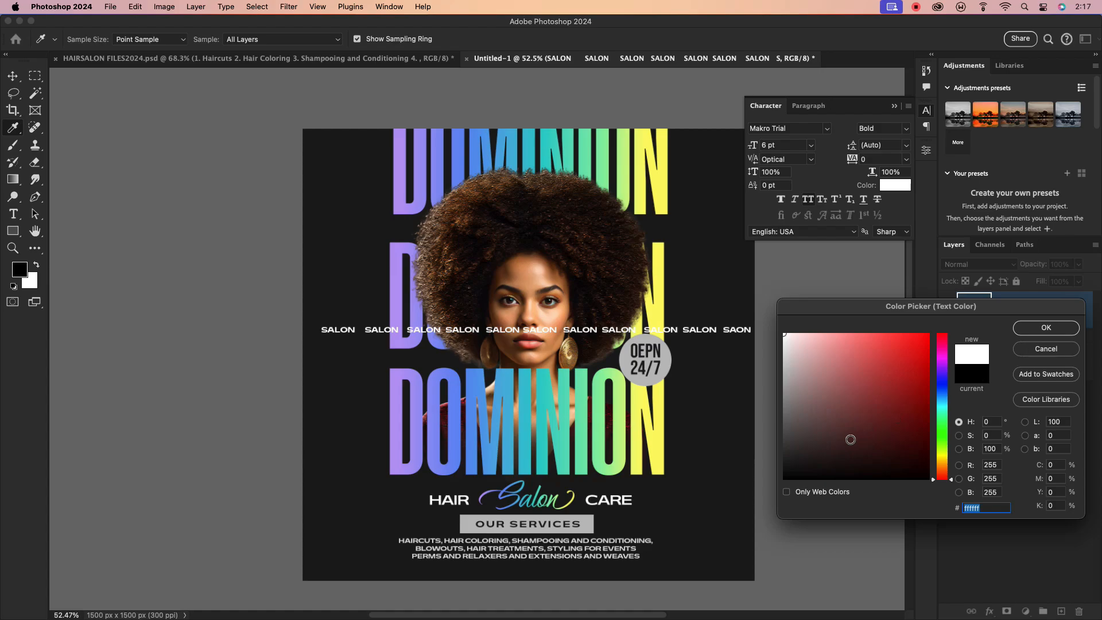
pyautogui.moveTo(850, 439)
pyautogui.mouseDown()
pyautogui.moveTo(829, 445)
pyautogui.moveTo(759, 394)
pyautogui.moveTo(784, 334)
pyautogui.mouseUp()
pyautogui.click(1046, 327)
# - Move the repeated SALON line up over the topmost DOMINION word
pyautogui.scroll(5, 693, 331)
pyautogui.scroll(-3, 693, 332)
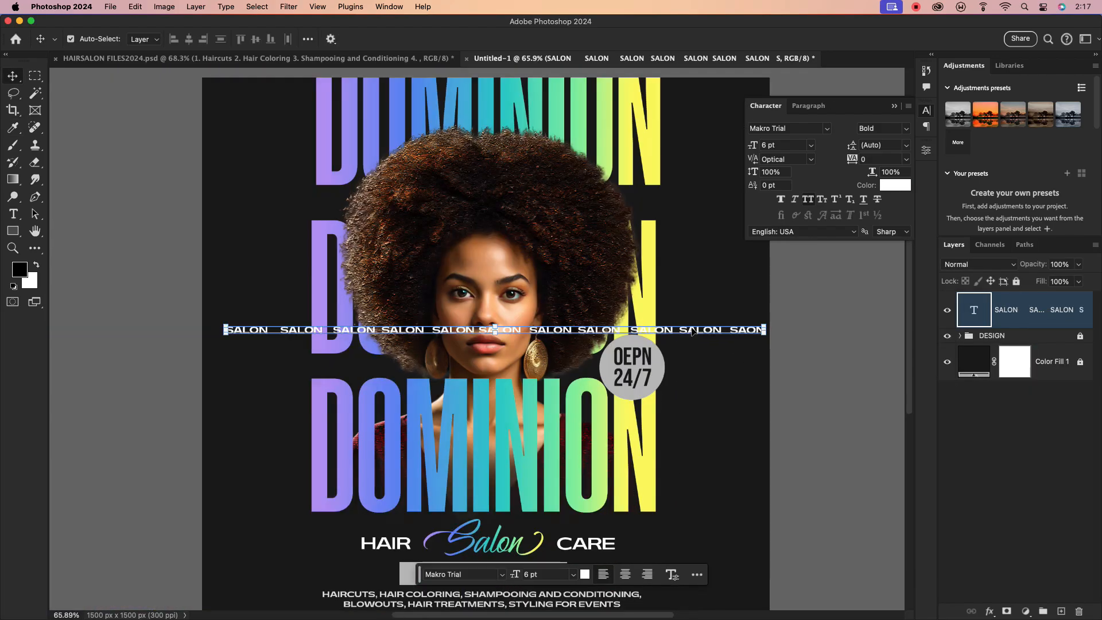
pyautogui.moveTo(693, 331); pyautogui.dragTo(698, 117)
pyautogui.scroll(-3, 645, 129)
pyautogui.scroll(2, 645, 129)
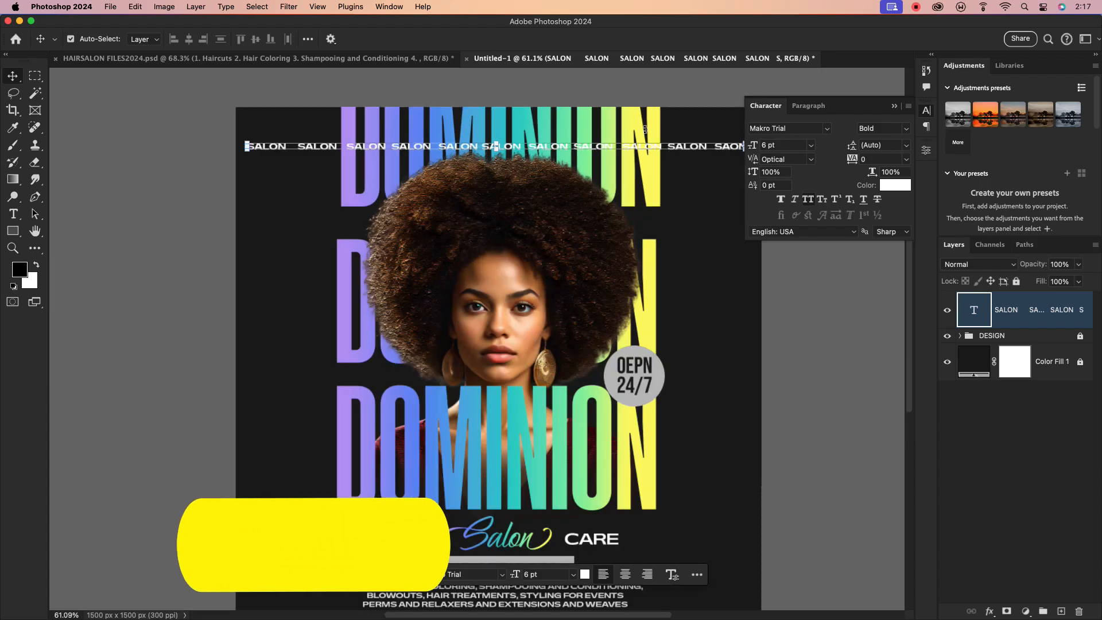
# - Duplicate the SALON line into evenly spaced, horizontally staggered rows that fill the poster down to its lower edge
pyautogui.moveTo(675, 146); pyautogui.dragTo(706, 461)
pyautogui.keyDown('shift'); pyautogui.click(677, 145); pyautogui.keyUp('shift')
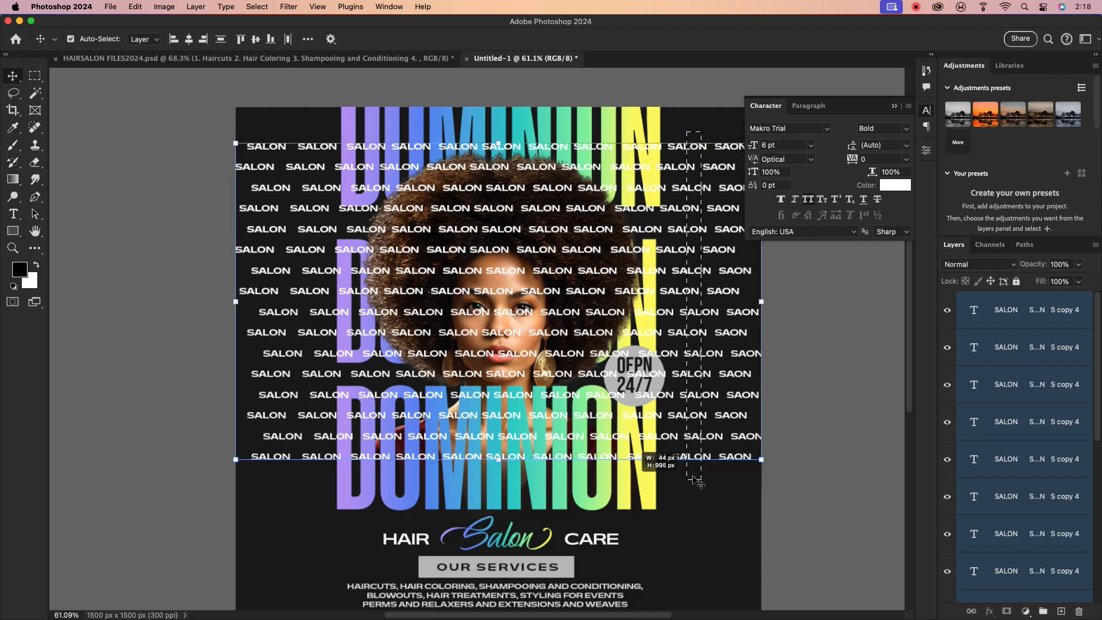
pyautogui.moveTo(711, 509); pyautogui.dragTo(694, 480)
pyautogui.scroll(-3, 714, 375)
pyautogui.moveTo(699, 166); pyautogui.dragTo(714, 596)
pyautogui.scroll(-1, 780, 460)
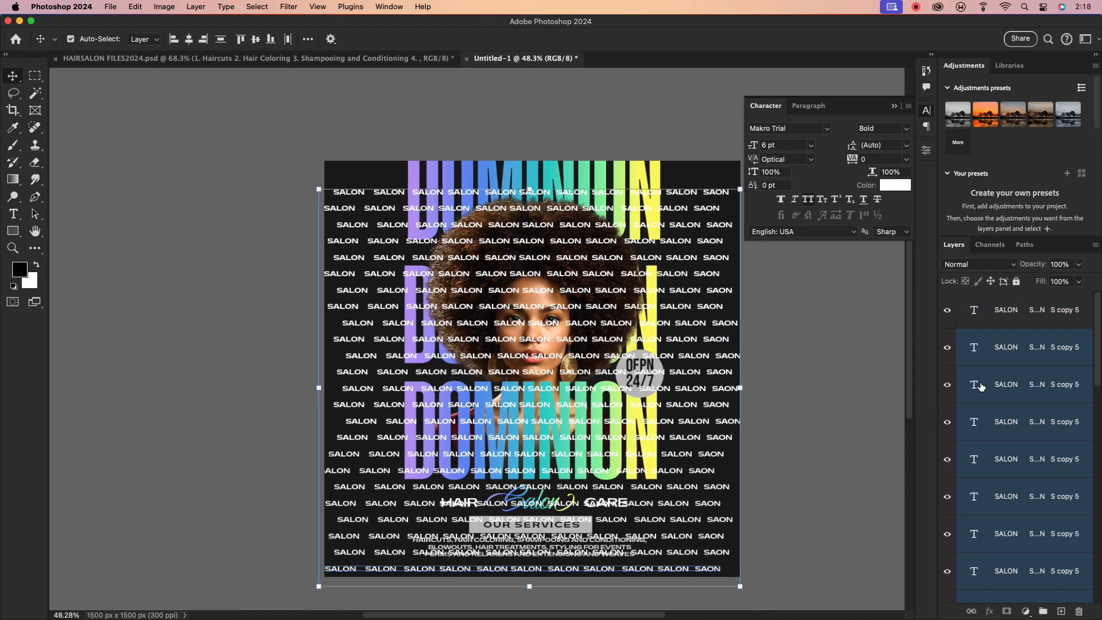
# - Select all the SALON text layers and convert them to one smart object
pyautogui.keyDown('shift'); pyautogui.click(1024, 312); pyautogui.keyUp('shift')
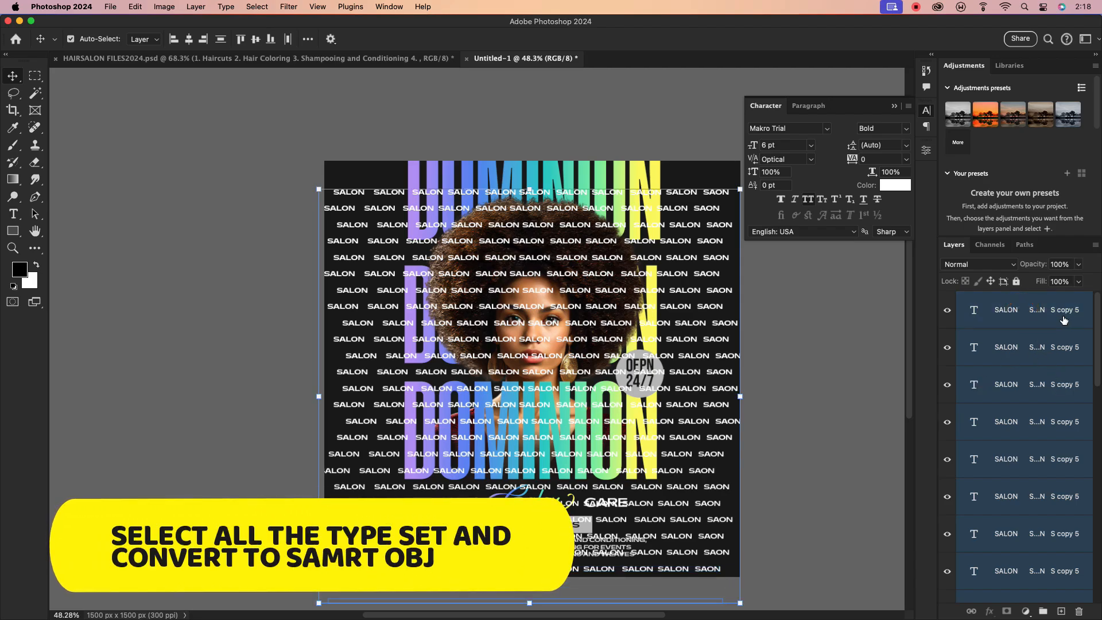
pyautogui.rightClick(1025, 311)
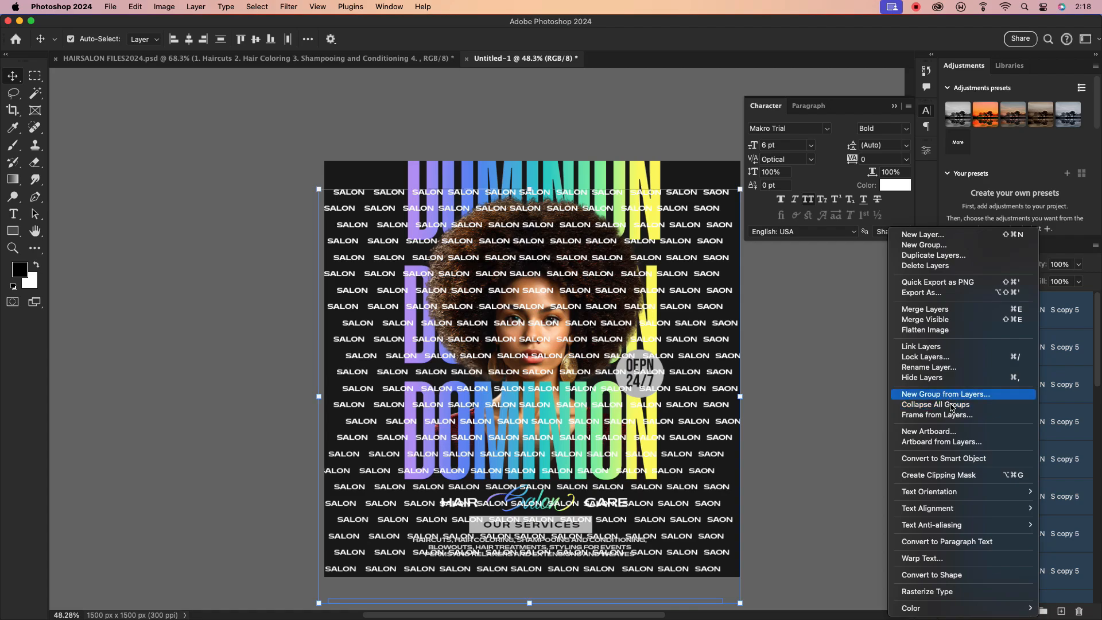
pyautogui.click(947, 458)
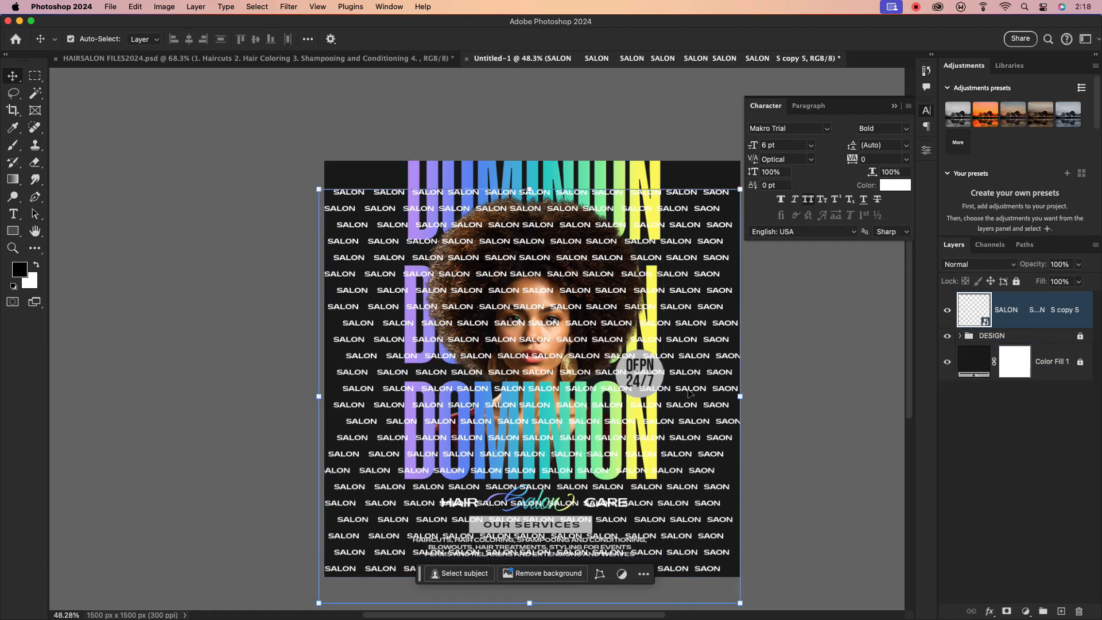
# - Scale the SALON smart object to about 107.77% and position it to cover the whole canvas
pyautogui.moveTo(685, 394); pyautogui.dragTo(756, 358)
pyautogui.press('super+t')
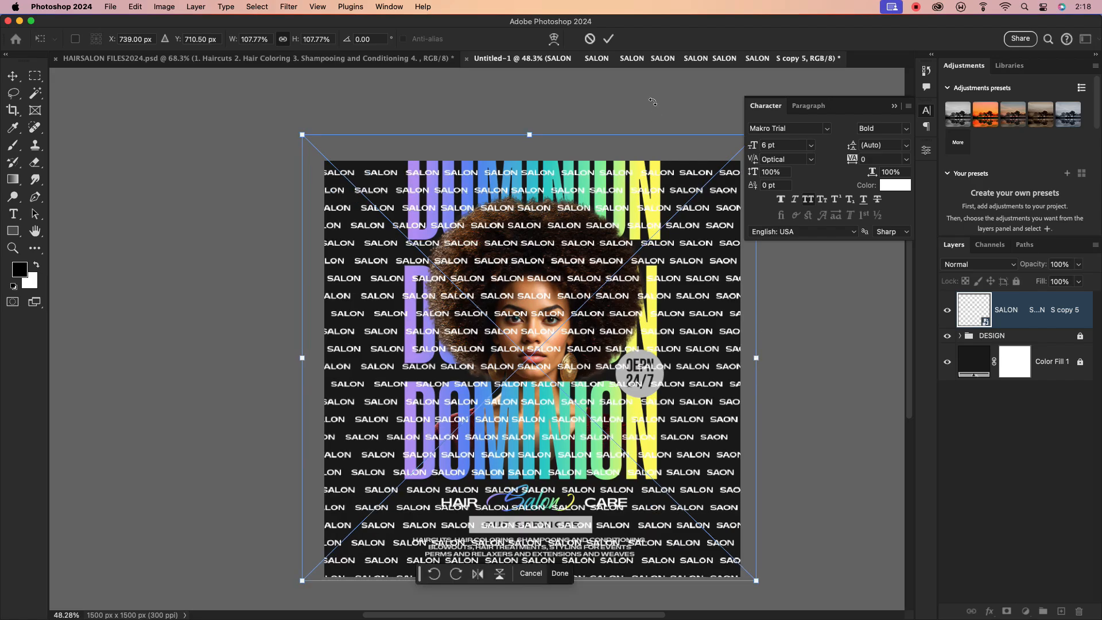
pyautogui.click(608, 38)
# - Place the SALON smart object beneath the DESIGN group and above Color Fill 1 in the layer order
pyautogui.click(1044, 363)
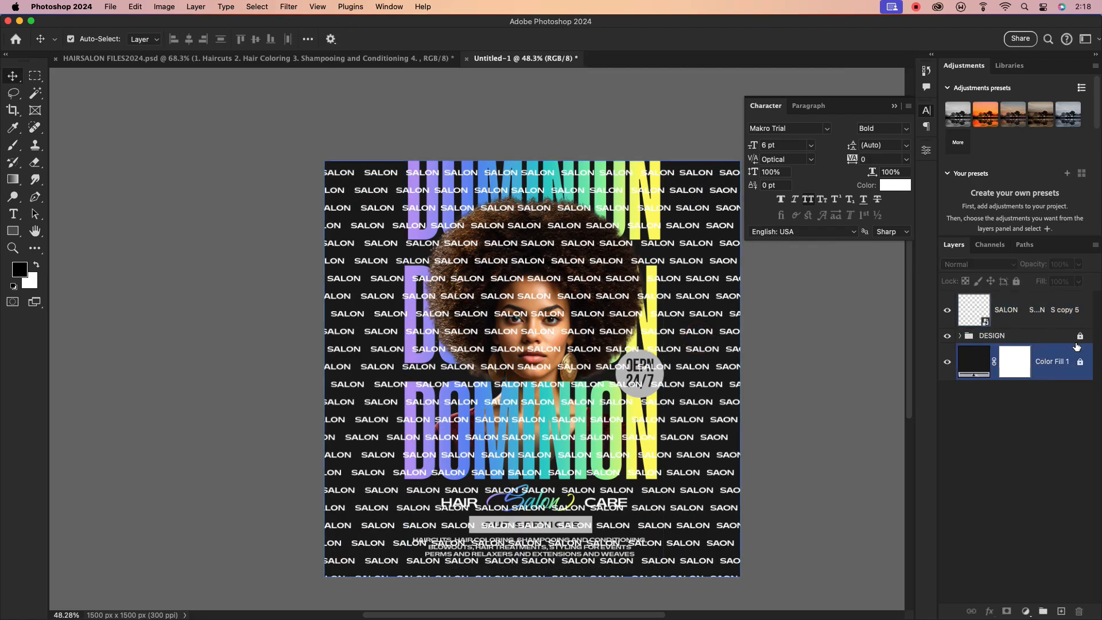
pyautogui.click(988, 302)
pyautogui.moveTo(1003, 307); pyautogui.dragTo(1004, 344)
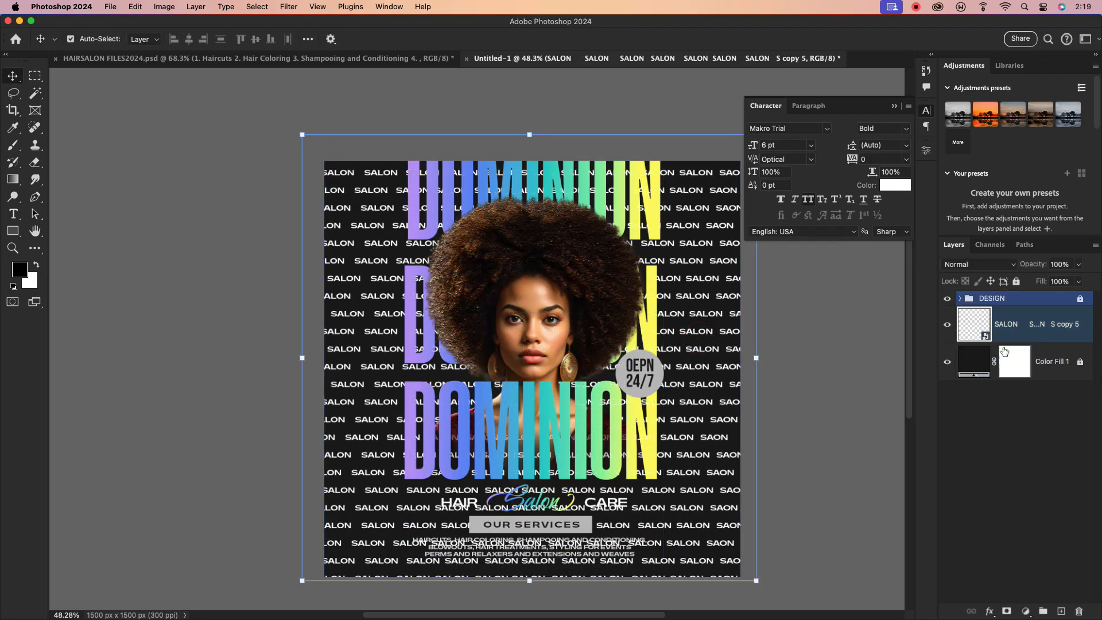
pyautogui.click(1022, 325)
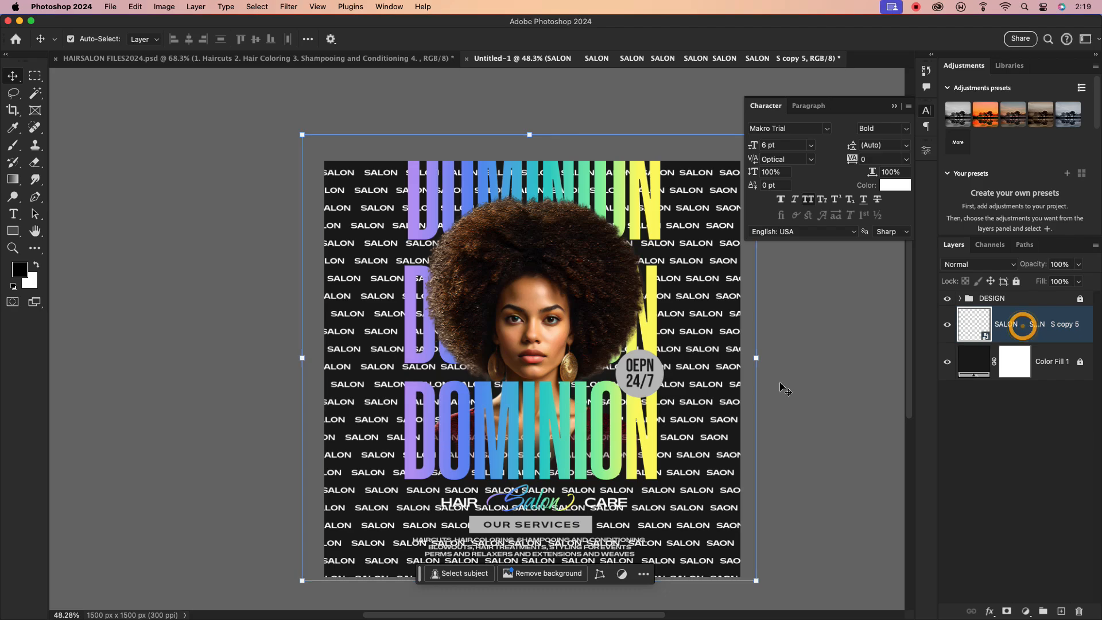
# - Lower the SALON pattern layer's opacity to 8%
pyautogui.click(1079, 264)
pyautogui.moveTo(1081, 279); pyautogui.dragTo(1030, 284)
pyautogui.scroll(2, 695, 375)
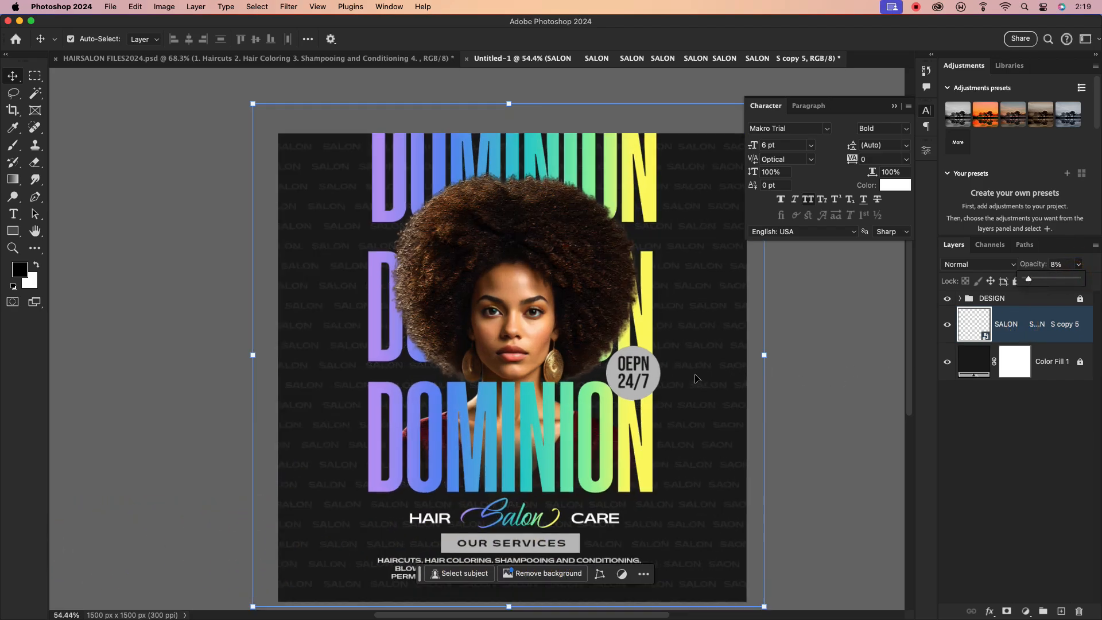
pyautogui.scroll(-4, 696, 375)
pyautogui.click(894, 106)
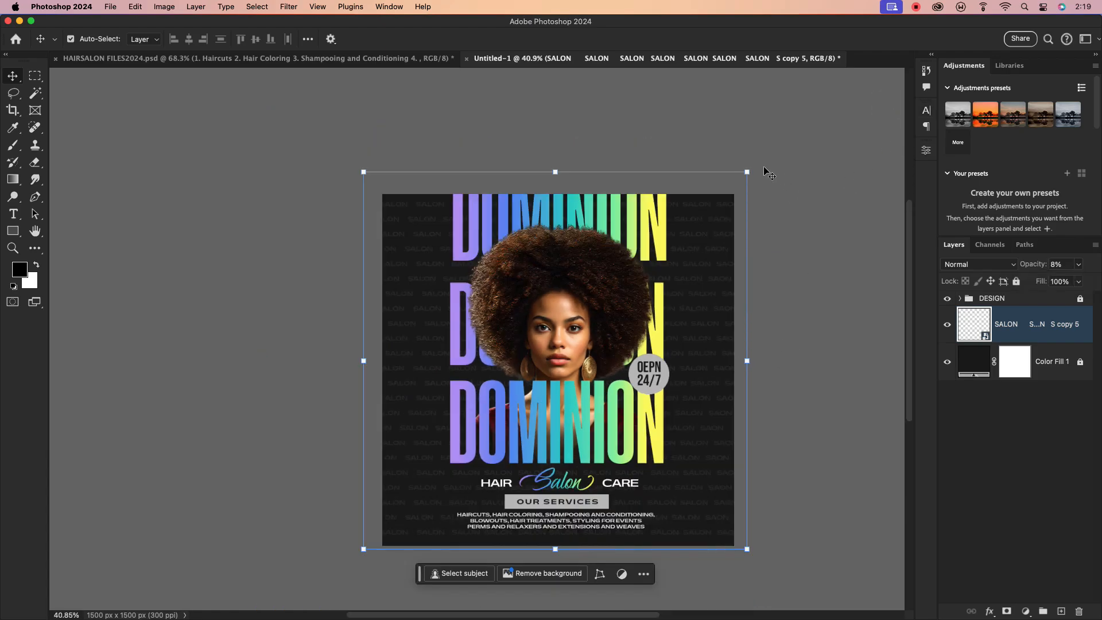
# - Rotate the SALON pattern counter-clockwise by about 18.6° and enlarge it until it extends past every canvas edge
pyautogui.moveTo(757, 171); pyautogui.dragTo(679, 131)
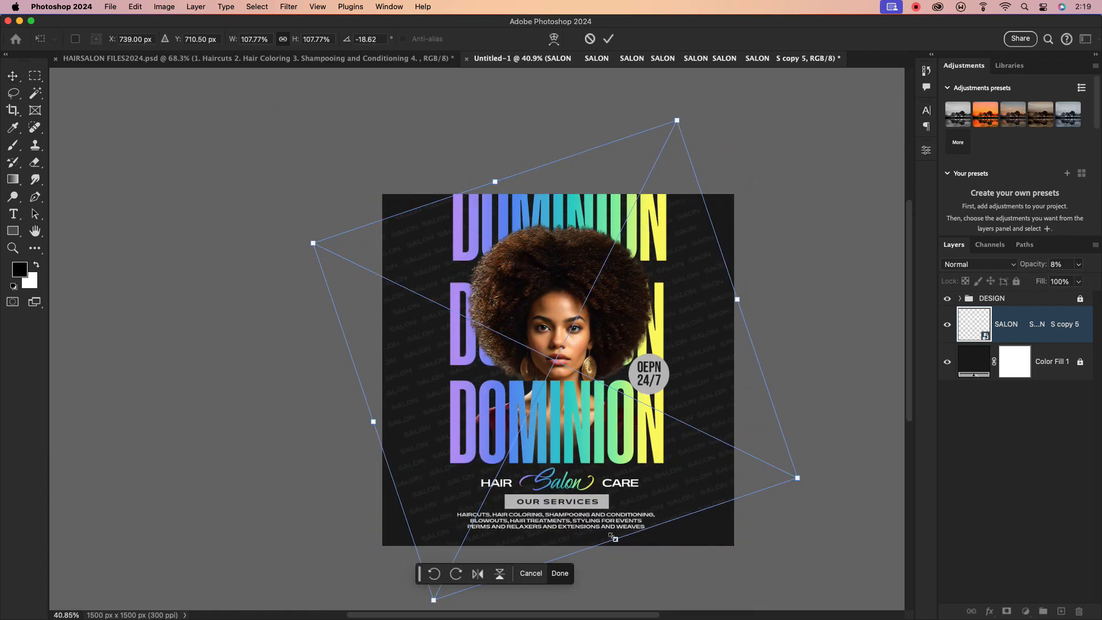
pyautogui.moveTo(613, 538); pyautogui.dragTo(631, 583)
pyautogui.click(611, 40)
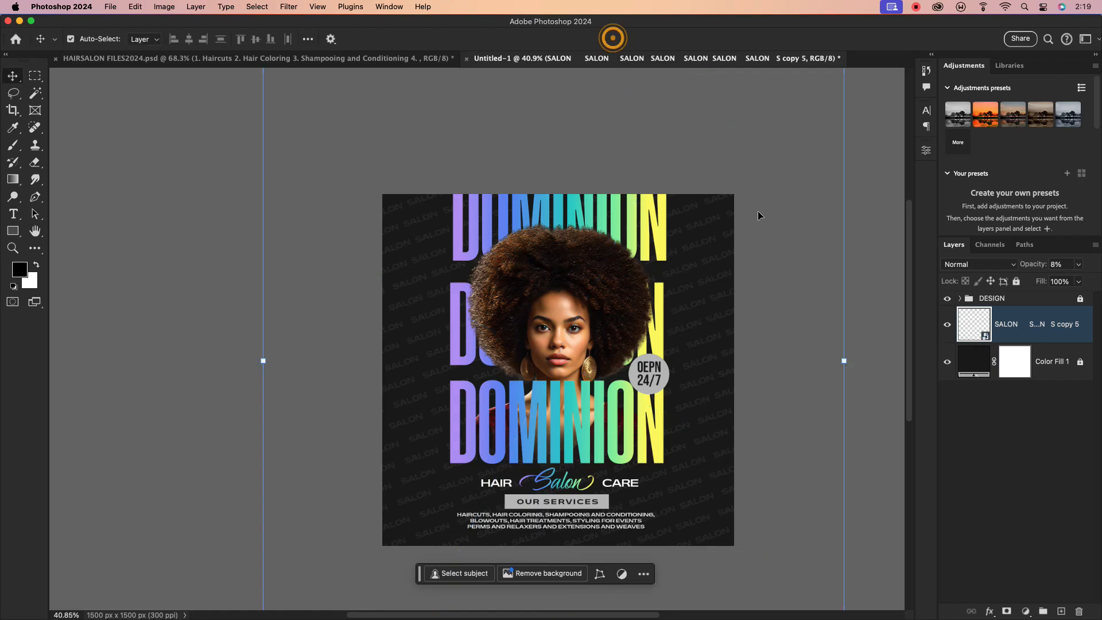
# - Select the SALON pattern smart object and open the Field Blur filter for it
pyautogui.scroll(4, 709, 382)
pyautogui.scroll(-2, 710, 382)
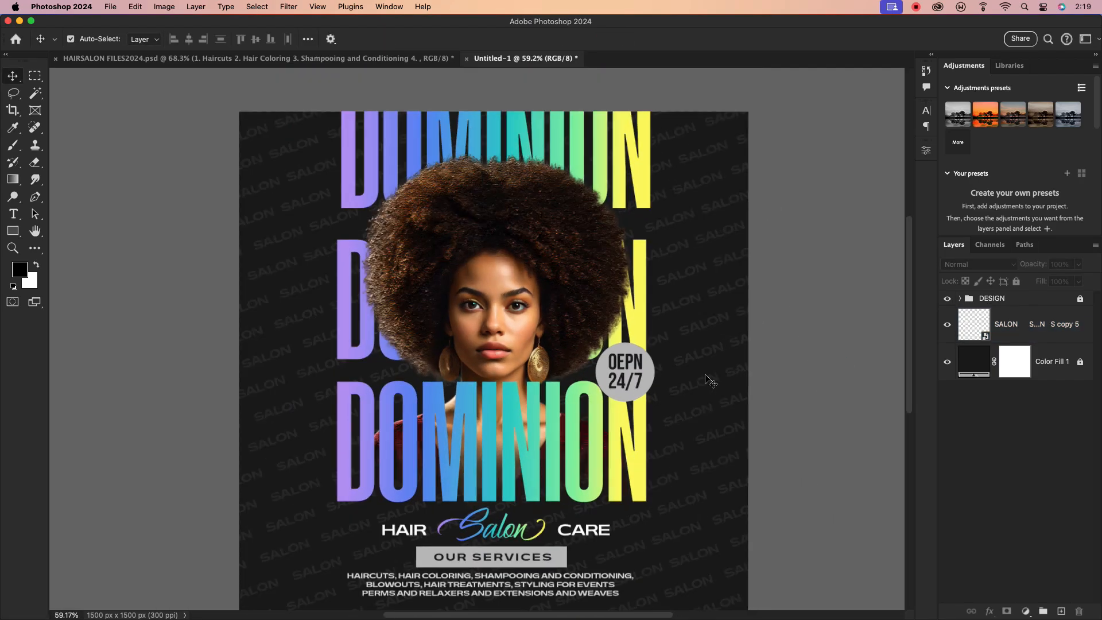
pyautogui.click(1035, 347)
pyautogui.click(1035, 323)
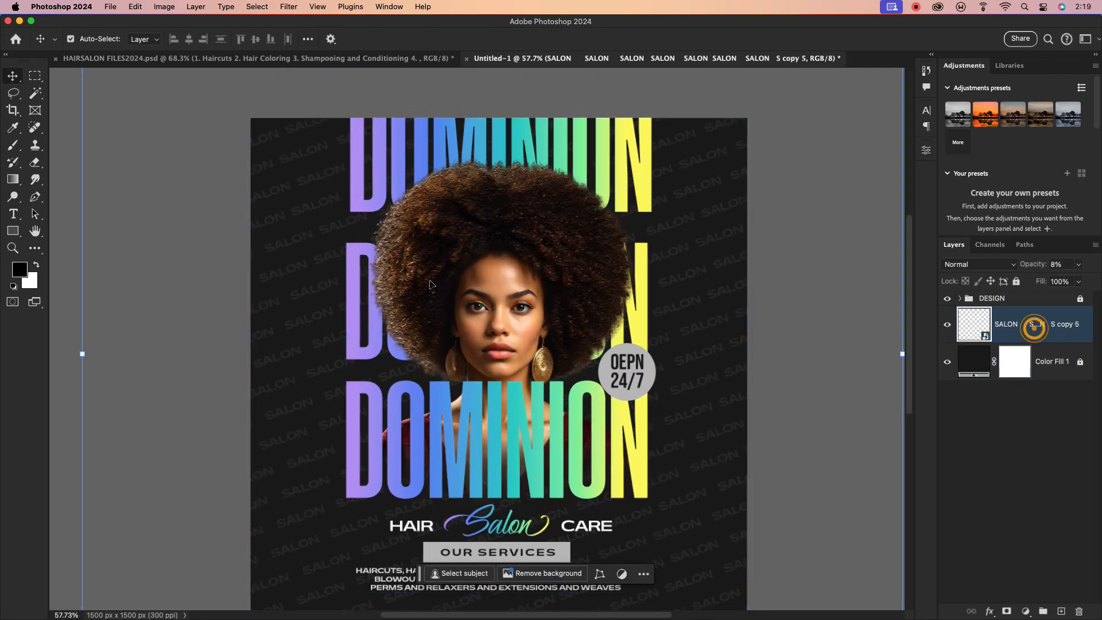
pyautogui.click(287, 7)
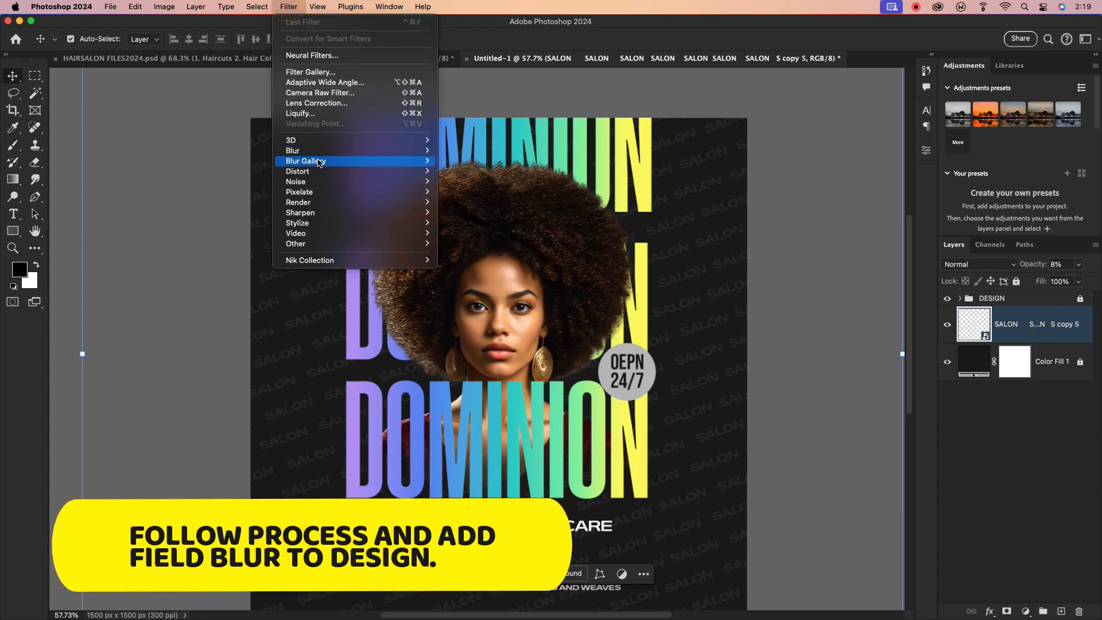
pyautogui.moveTo(321, 171)
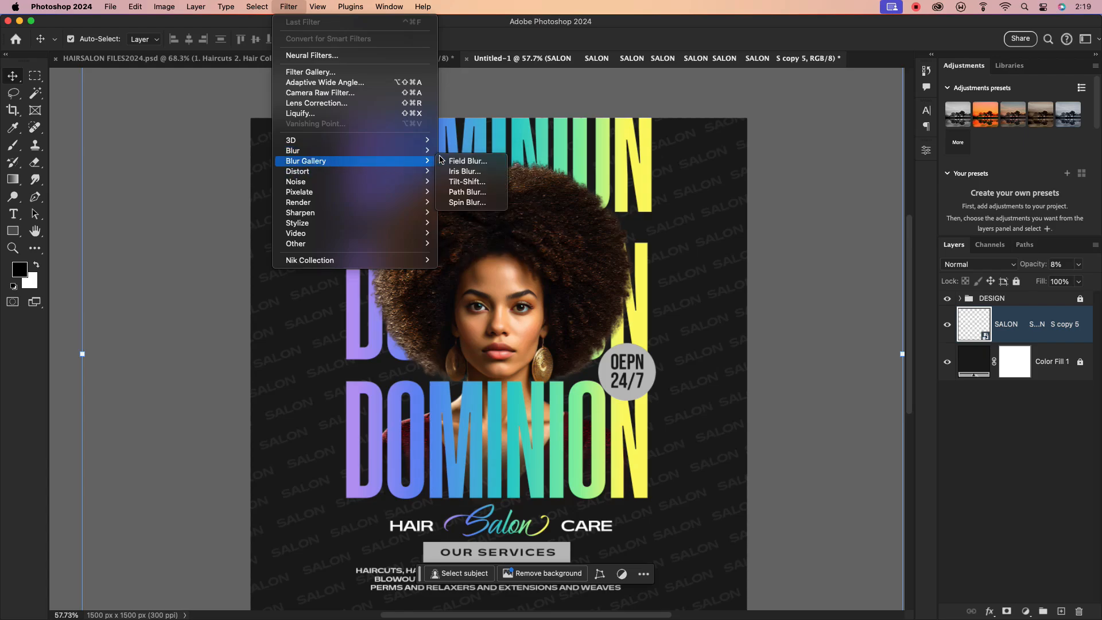
pyautogui.click(462, 160)
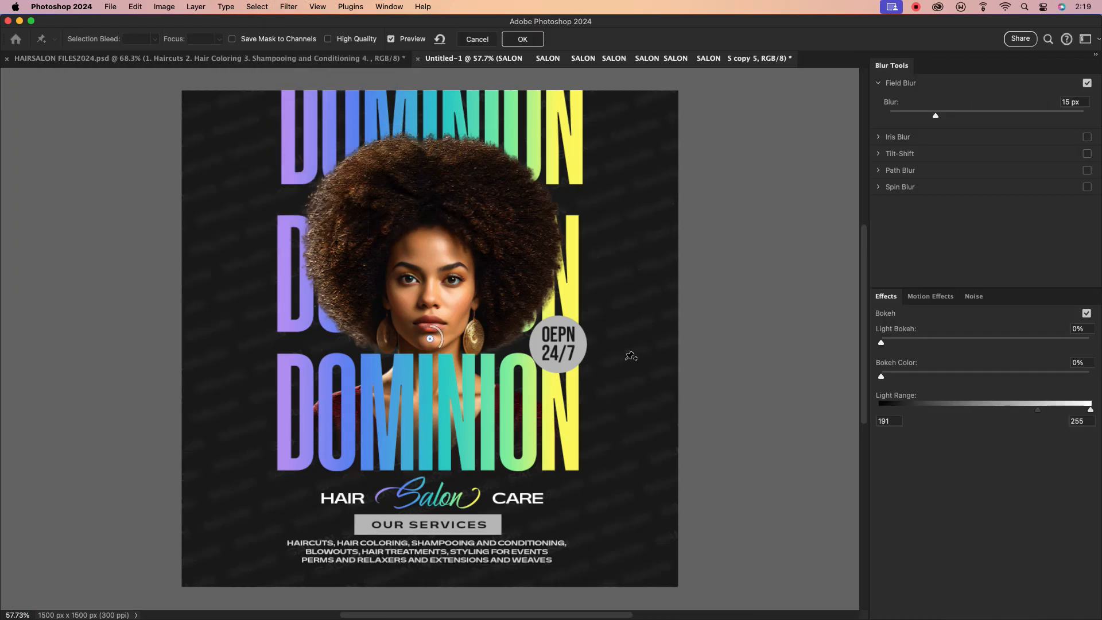
# - Add Field Blur pins over the poster's upper-right, middle-left and lower-right background, and set the lower-right pin's blur to 2 px
pyautogui.click(633, 181)
pyautogui.click(219, 307)
pyautogui.click(610, 486)
pyautogui.moveTo(619, 498); pyautogui.dragTo(631, 497)
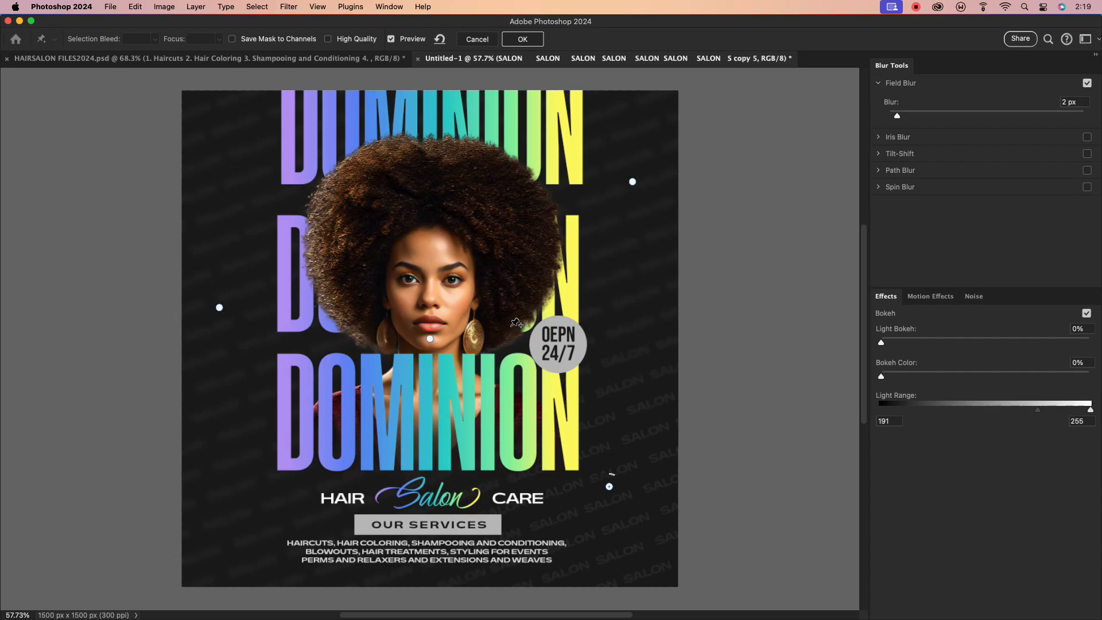
# - Adjust the blur strength of the centre and left pins, apply the Field Blur to the SALON pattern, and deselect the layer
pyautogui.moveTo(437, 345); pyautogui.dragTo(422, 352)
pyautogui.click(220, 309)
pyautogui.moveTo(230, 313); pyautogui.dragTo(237, 299)
pyautogui.moveTo(222, 297); pyautogui.dragTo(224, 160)
pyautogui.moveTo(208, 237); pyautogui.dragTo(213, 252)
pyautogui.click(633, 183)
pyautogui.click(522, 40)
pyautogui.click(832, 277)
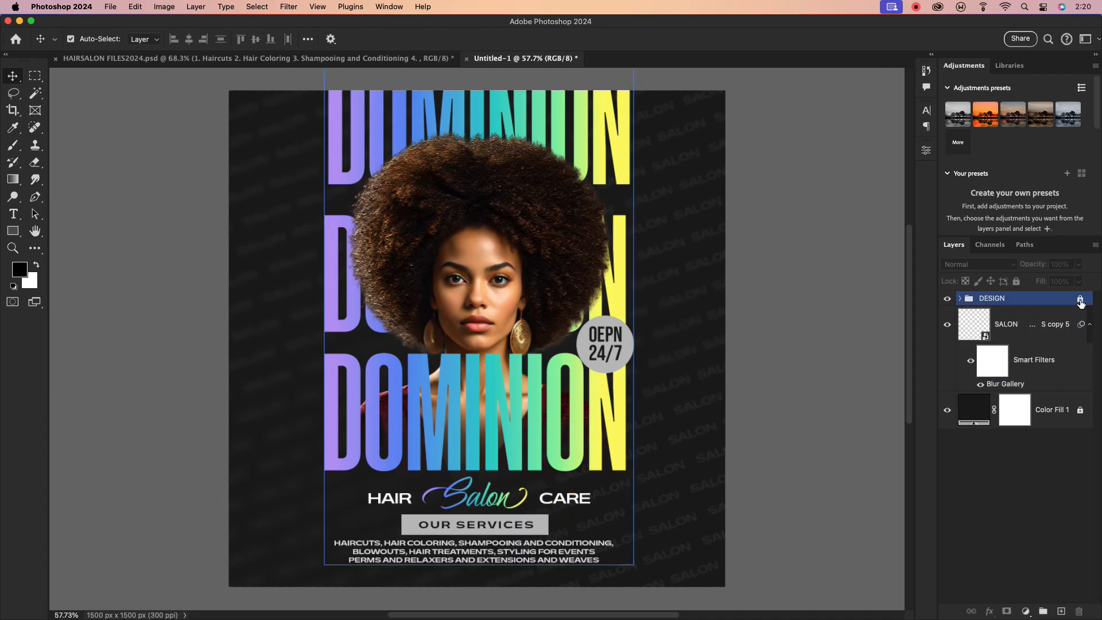
# - Recolour the HAIR and CARE text with grey #bebebe sampled from the OUR SERVICES bar, and collapse the DESIGN group
pyautogui.click(569, 498)
pyautogui.keyDown('shift'); pyautogui.click(390, 499); pyautogui.keyUp('shift')
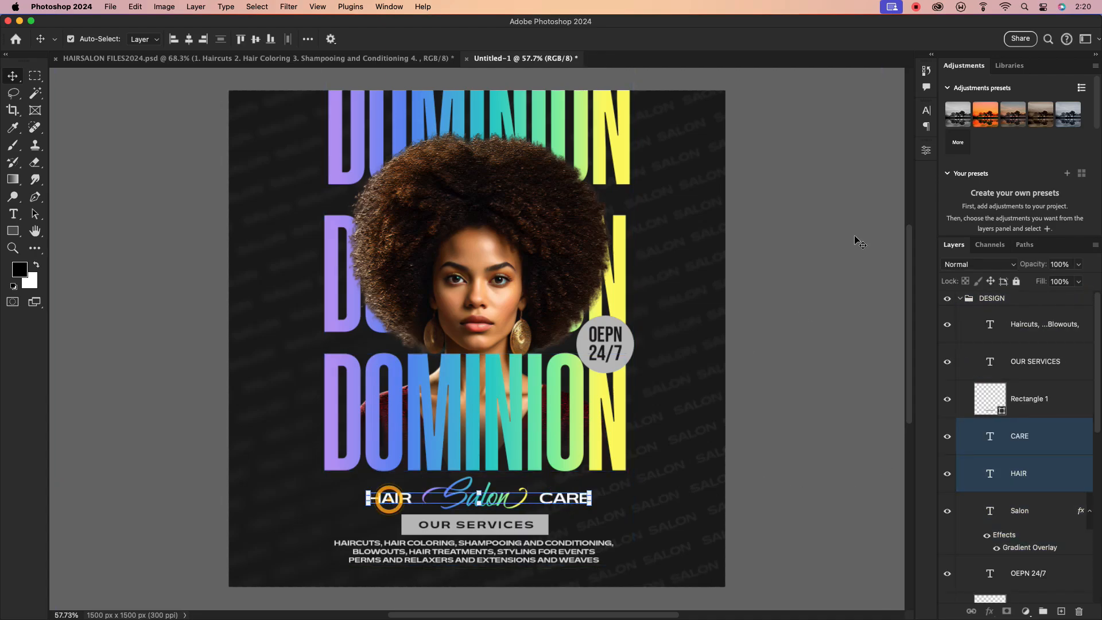
pyautogui.click(927, 110)
pyautogui.click(895, 185)
pyautogui.click(543, 529)
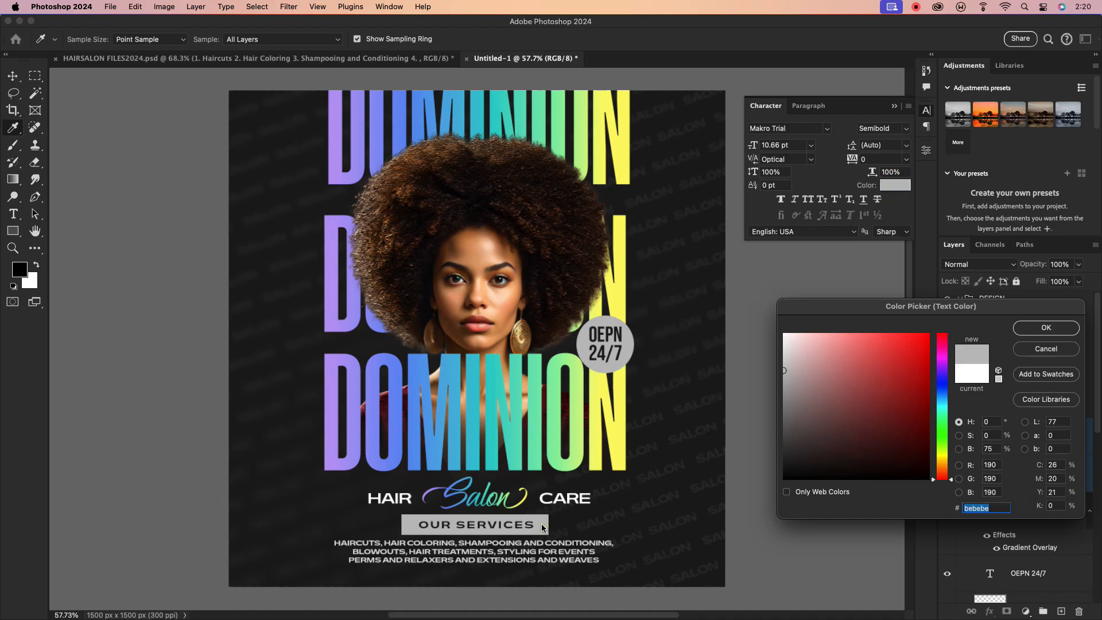
pyautogui.click(1034, 331)
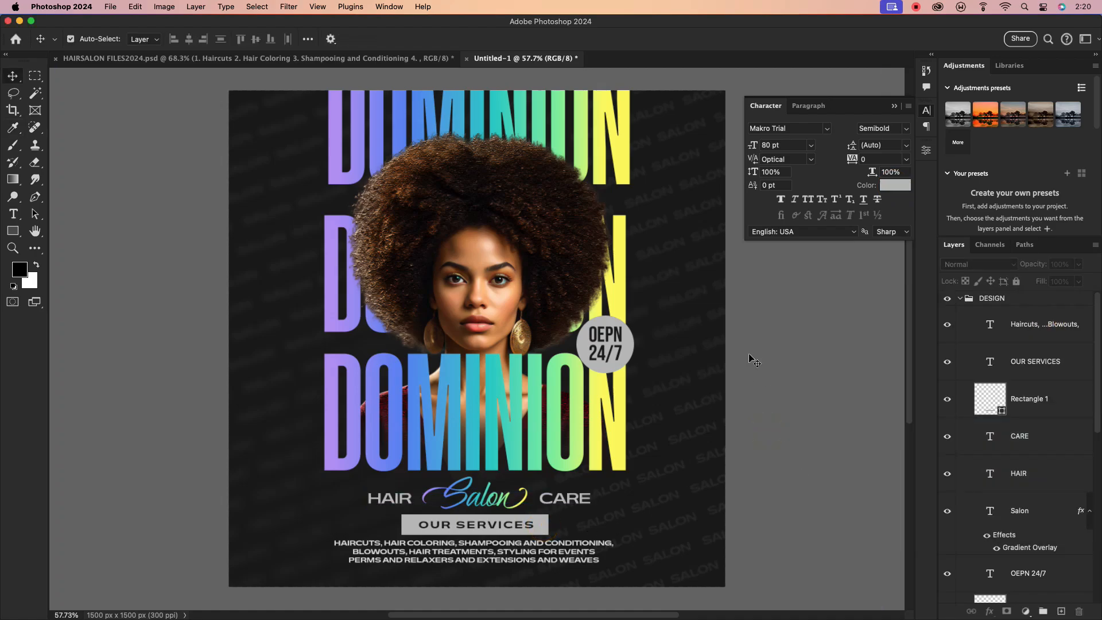
pyautogui.scroll(-2, 672, 364)
pyautogui.scroll(1, 676, 366)
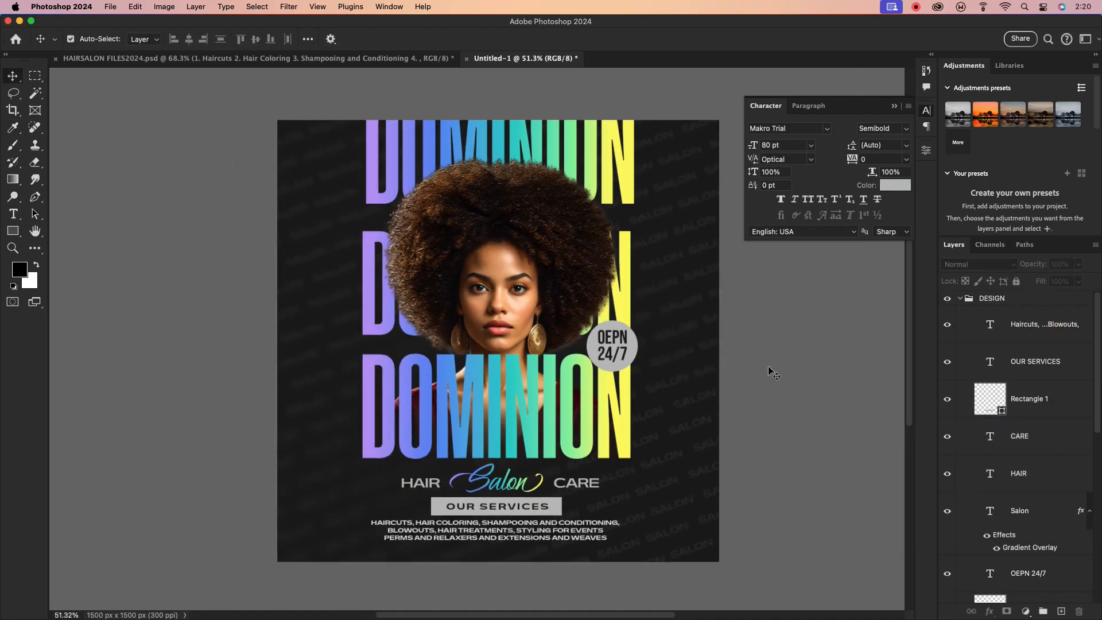
pyautogui.click(893, 106)
pyautogui.click(961, 298)
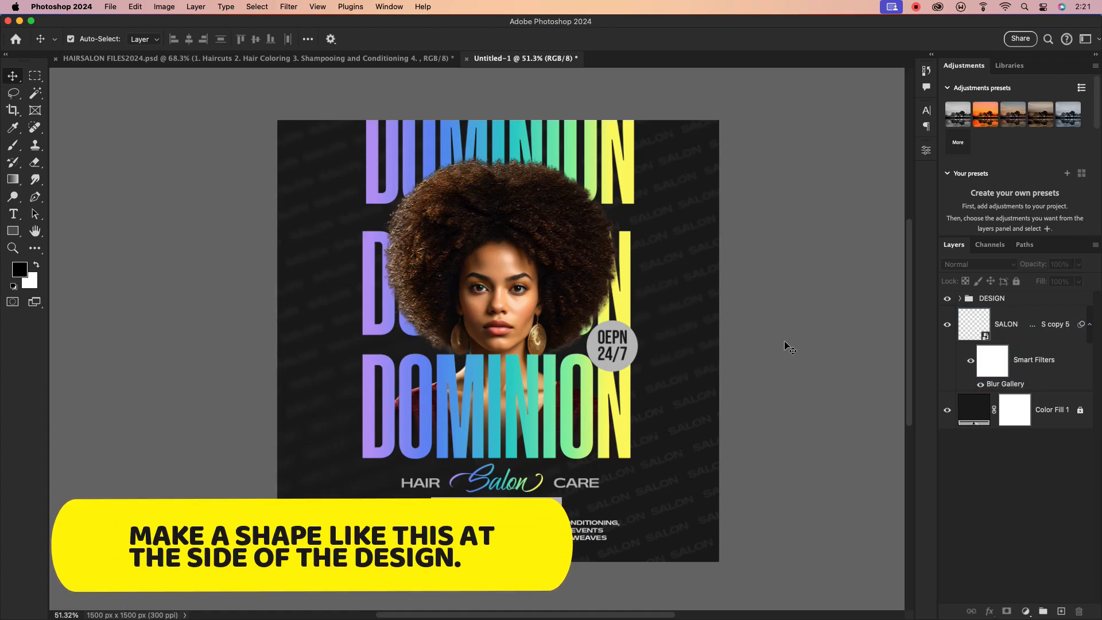
# - Draw a grey rectangle about 197 × 360 px overlapping the canvas's left edge beside the portrait and round its corners
pyautogui.click(13, 230)
pyautogui.moveTo(238, 259); pyautogui.dragTo(295, 364)
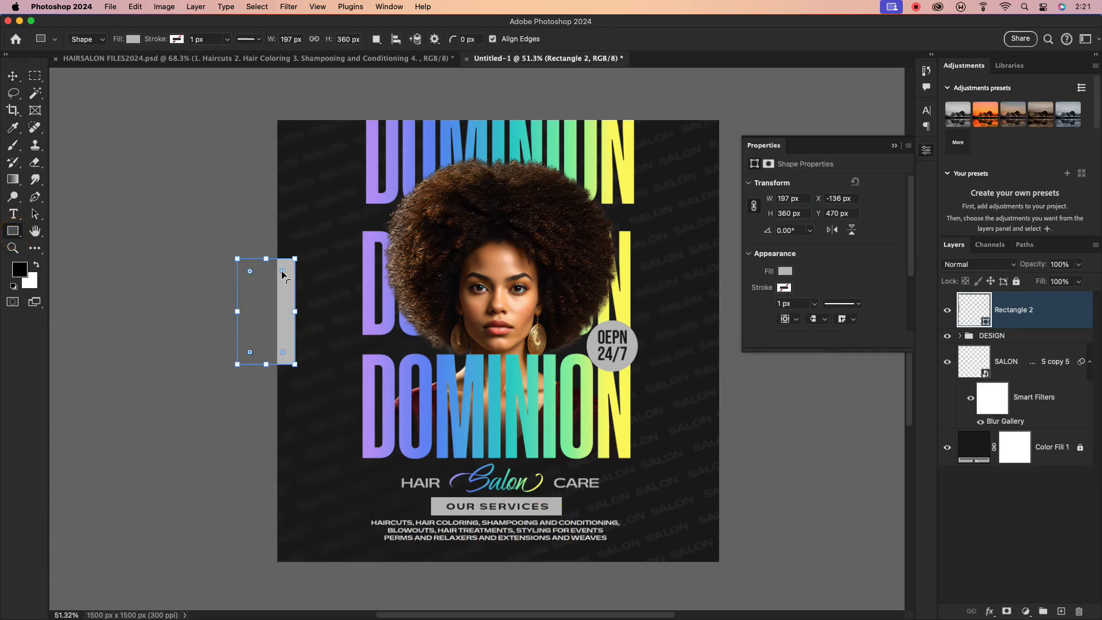
pyautogui.moveTo(283, 273); pyautogui.dragTo(175, 404)
pyautogui.moveTo(268, 292); pyautogui.dragTo(286, 248)
pyautogui.moveTo(283, 248); pyautogui.dragTo(283, 252)
# - Move the rounded rectangle further off the canvas's left edge to about X -160 px, Y 469 px, and deselect it
pyautogui.click(17, 80)
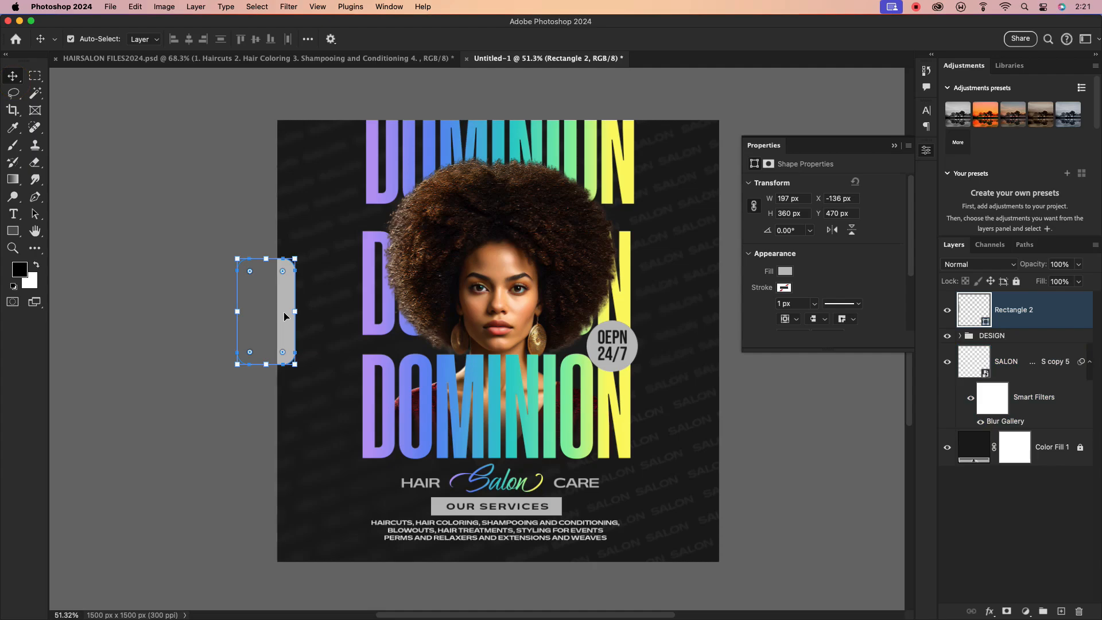
pyautogui.moveTo(284, 313); pyautogui.dragTo(278, 316)
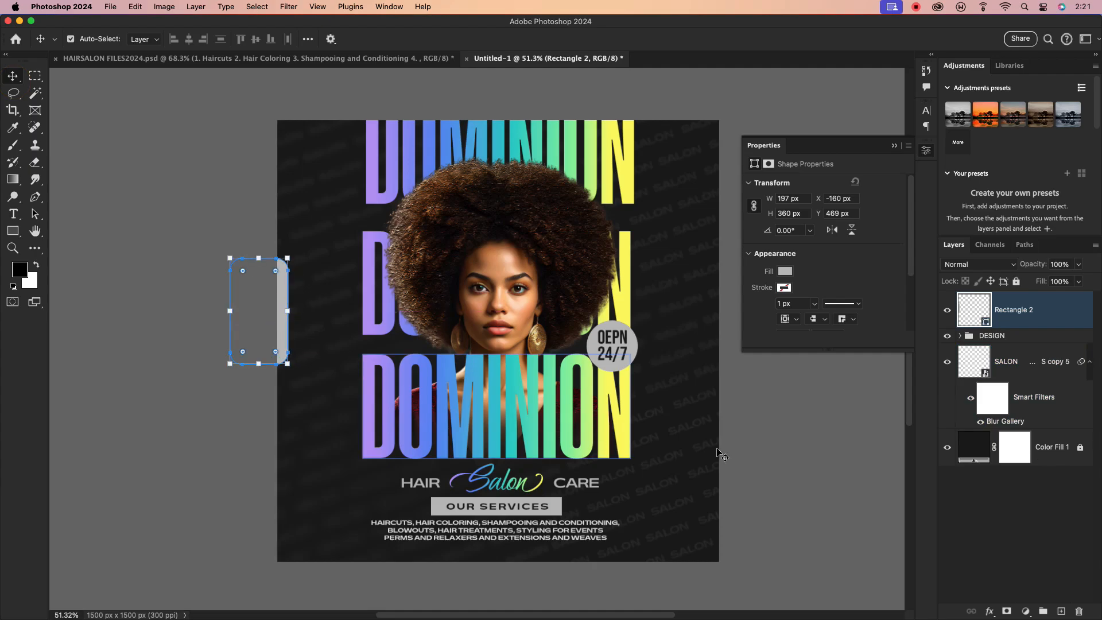
pyautogui.click(793, 442)
pyautogui.click(776, 429)
pyautogui.click(761, 483)
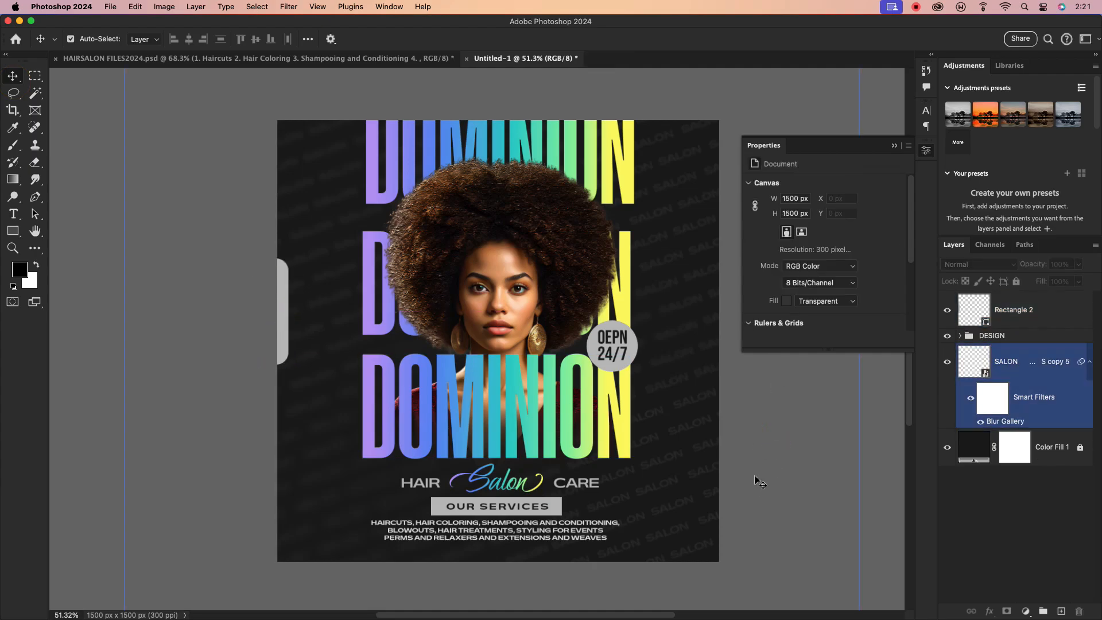
# - Duplicate the grey circle and its OEPN 24/7 text to the opposite side of the portrait, above the lowest DOMINION
pyautogui.scroll(3, 369, 533)
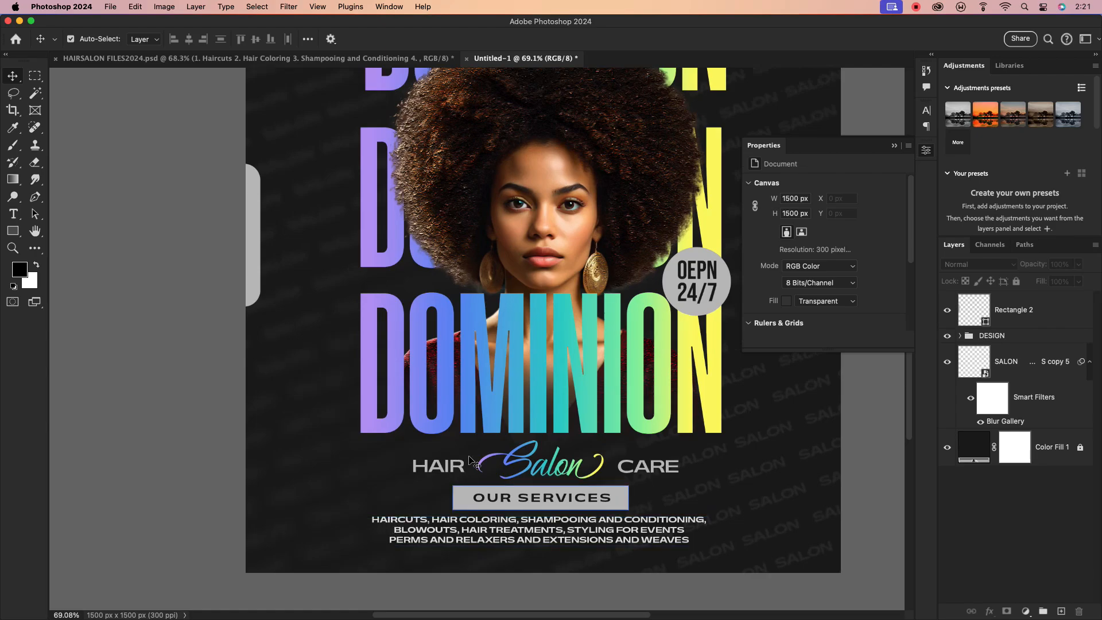
pyautogui.click(726, 289)
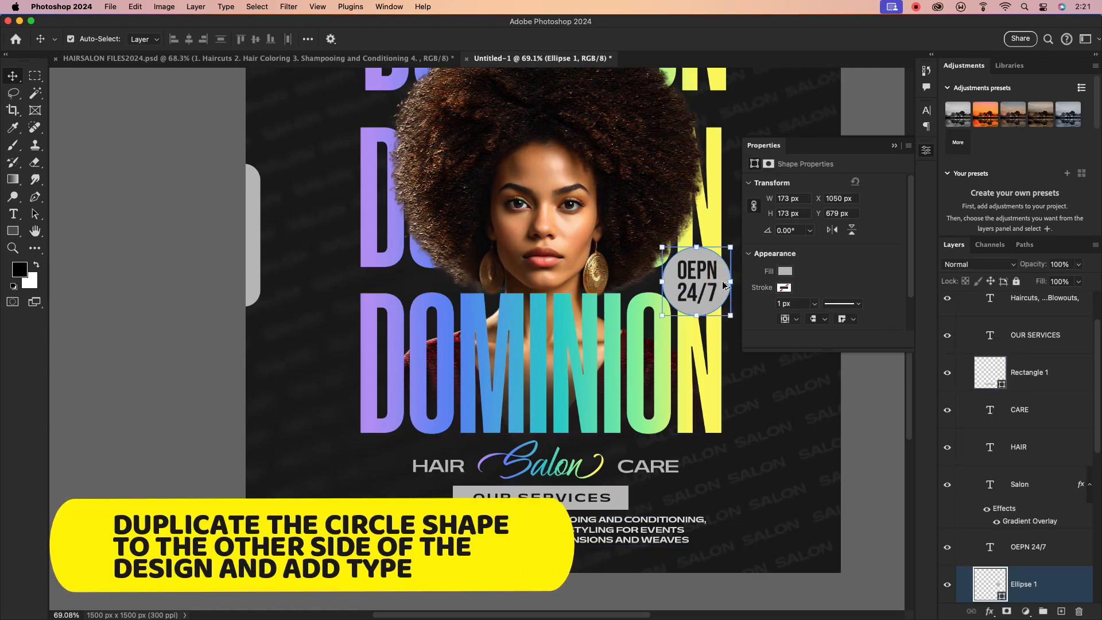
pyautogui.moveTo(725, 289); pyautogui.dragTo(418, 284)
pyautogui.scroll(-2, 391, 285)
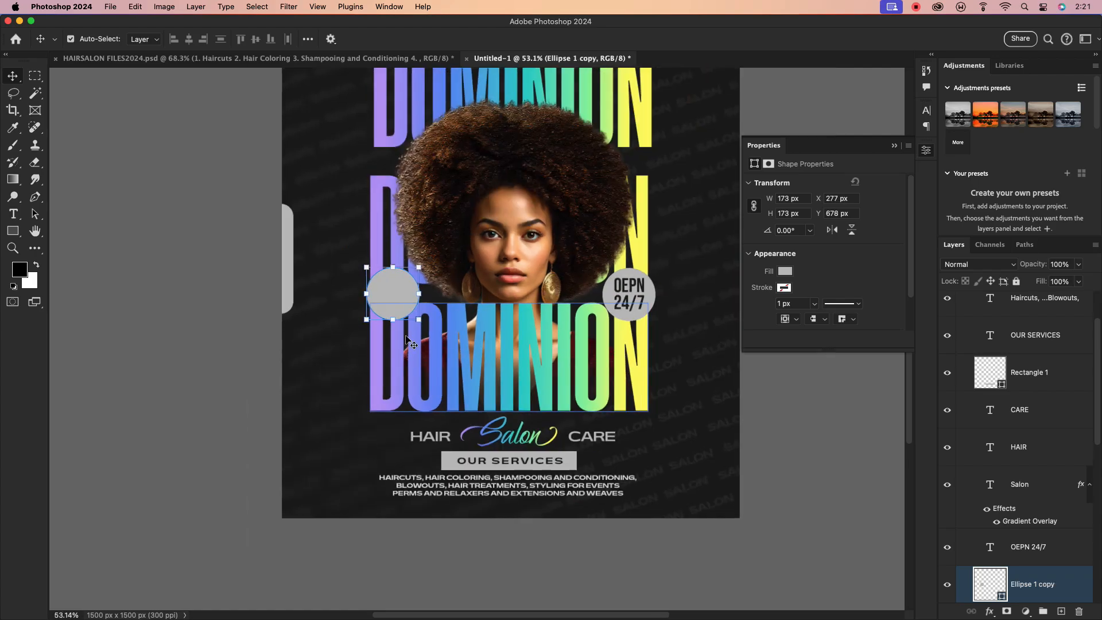
pyautogui.click(684, 282)
pyautogui.moveTo(675, 279); pyautogui.dragTo(391, 280)
# - Replace the duplicated text in the left circle with "50% OFF" on two lines and centre it within the circle
pyautogui.doubleClick(391, 281)
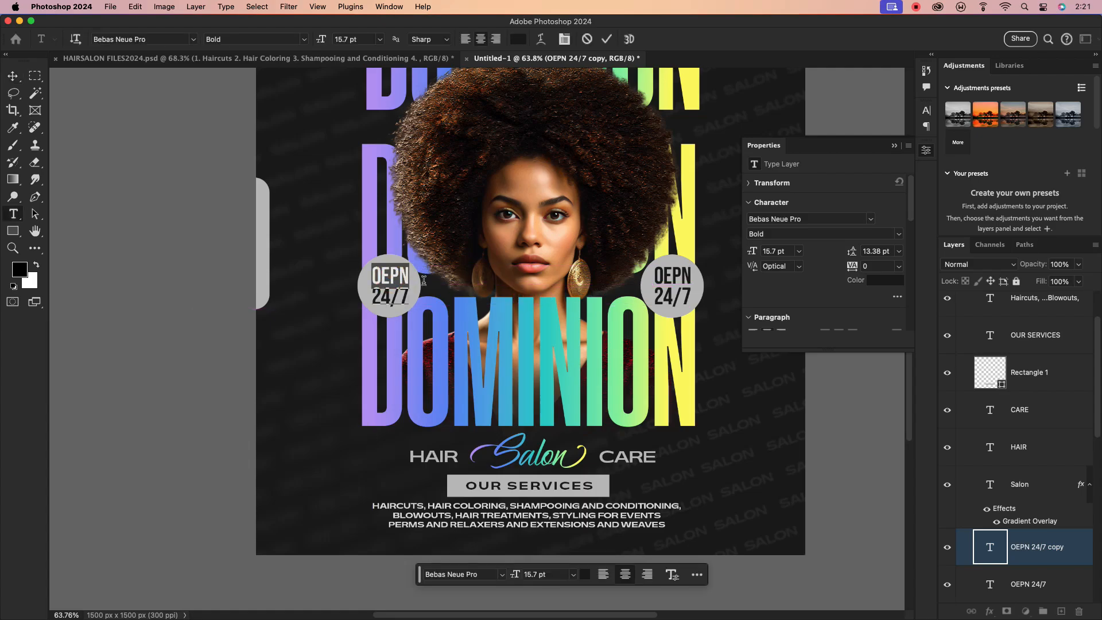
pyautogui.doubleClick(404, 291)
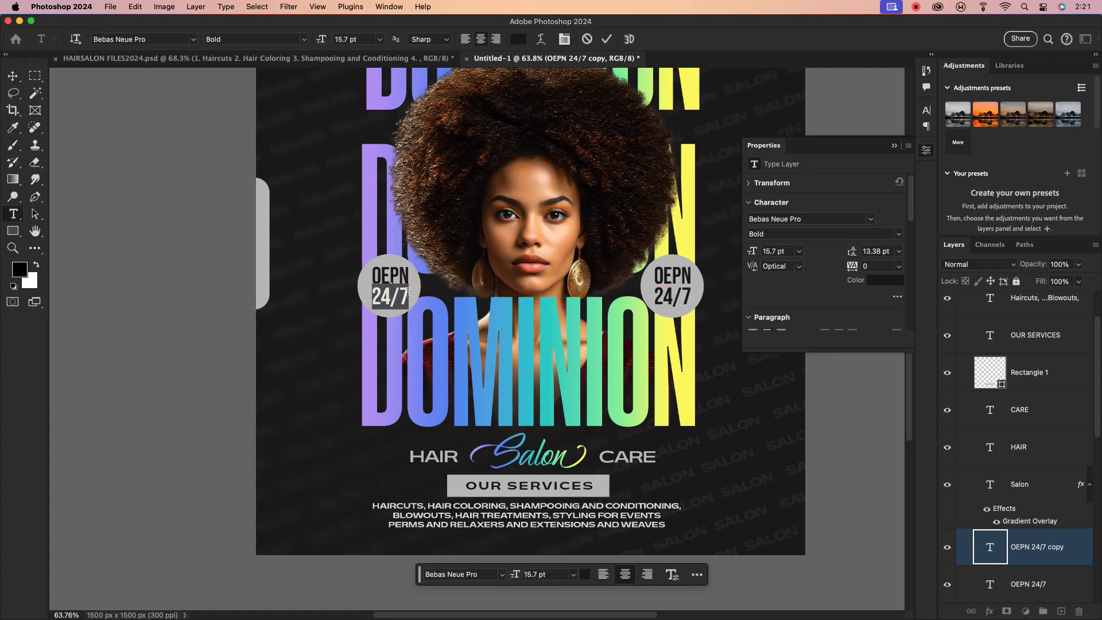
pyautogui.press('super+a')
pyautogui.write('O')
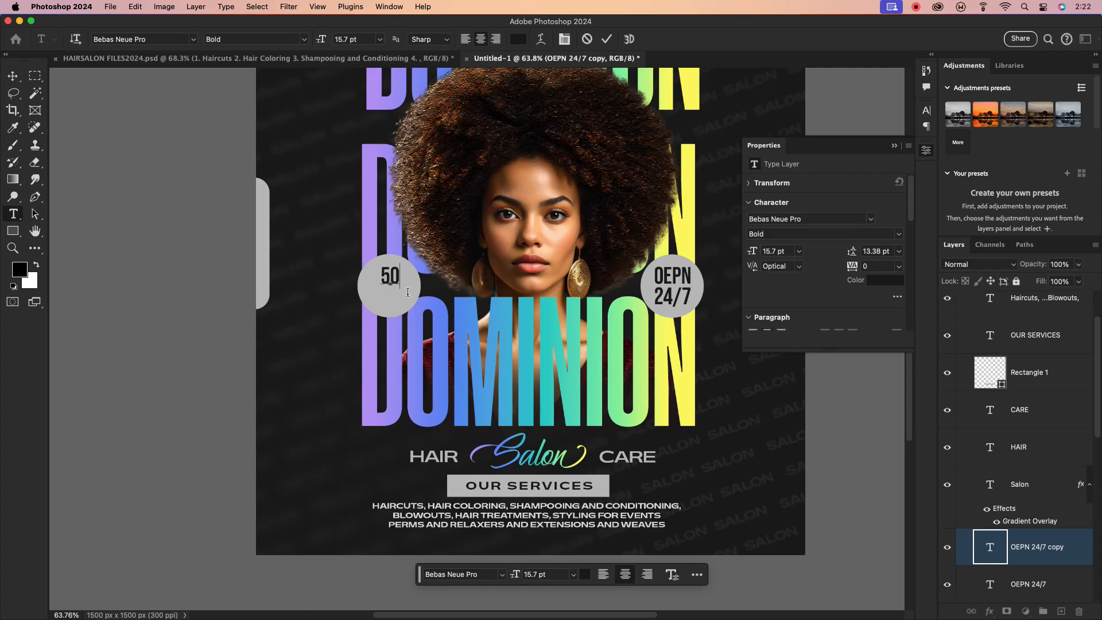
pyautogui.write('0')
pyautogui.write('6')
pyautogui.press('BackSpace')
pyautogui.write('% OFF')
pyautogui.click(607, 39)
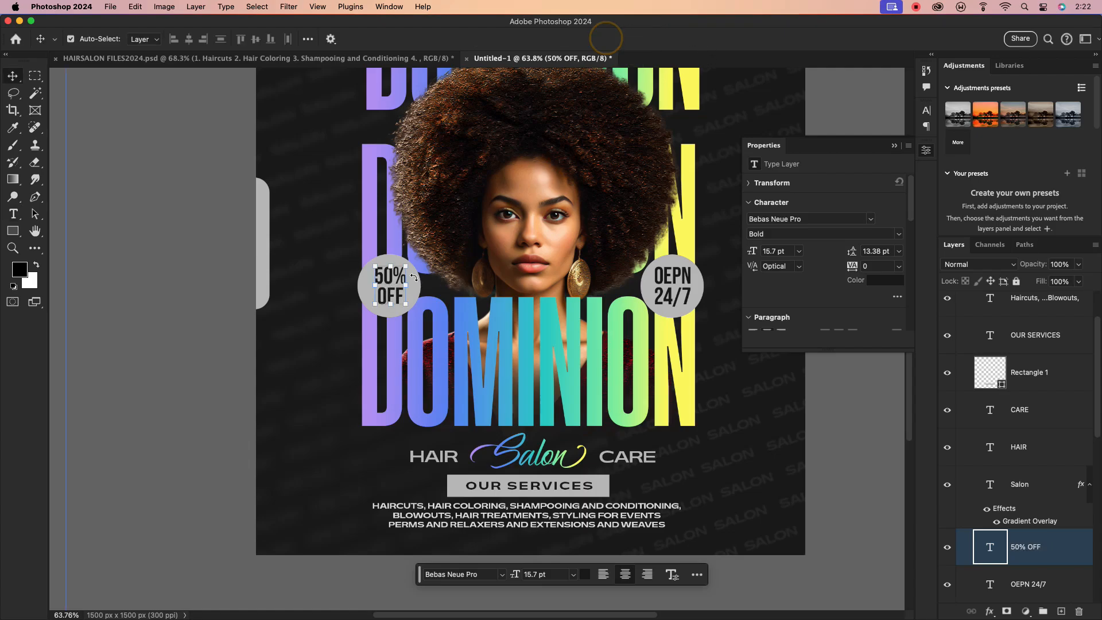
pyautogui.moveTo(388, 282); pyautogui.dragTo(387, 284)
# - Deselect the layers, hide the object properties and collapse the DESIGN layer group
pyautogui.click(328, 377)
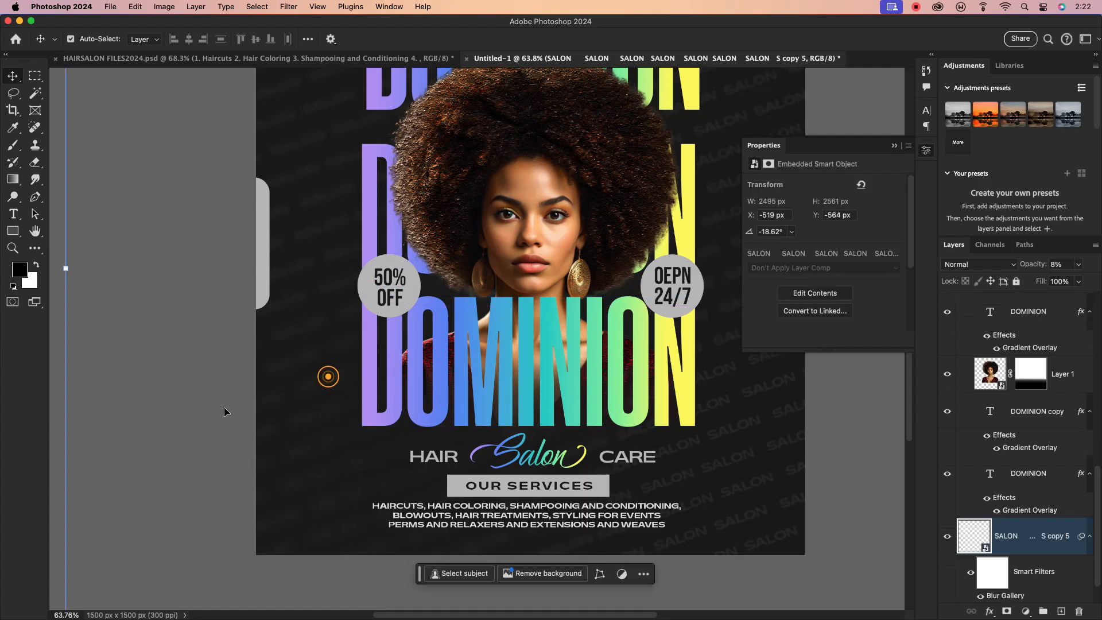
pyautogui.click(192, 393)
pyautogui.click(895, 147)
pyautogui.scroll(-3, 866, 314)
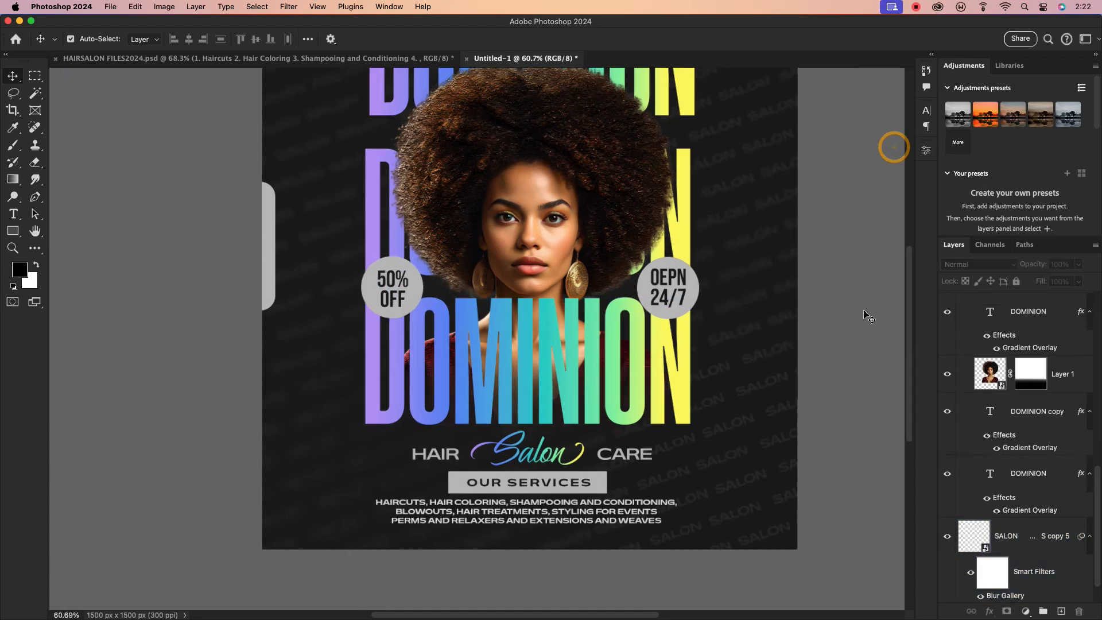
pyautogui.scroll(10, 1013, 376)
pyautogui.scroll(5, 1014, 376)
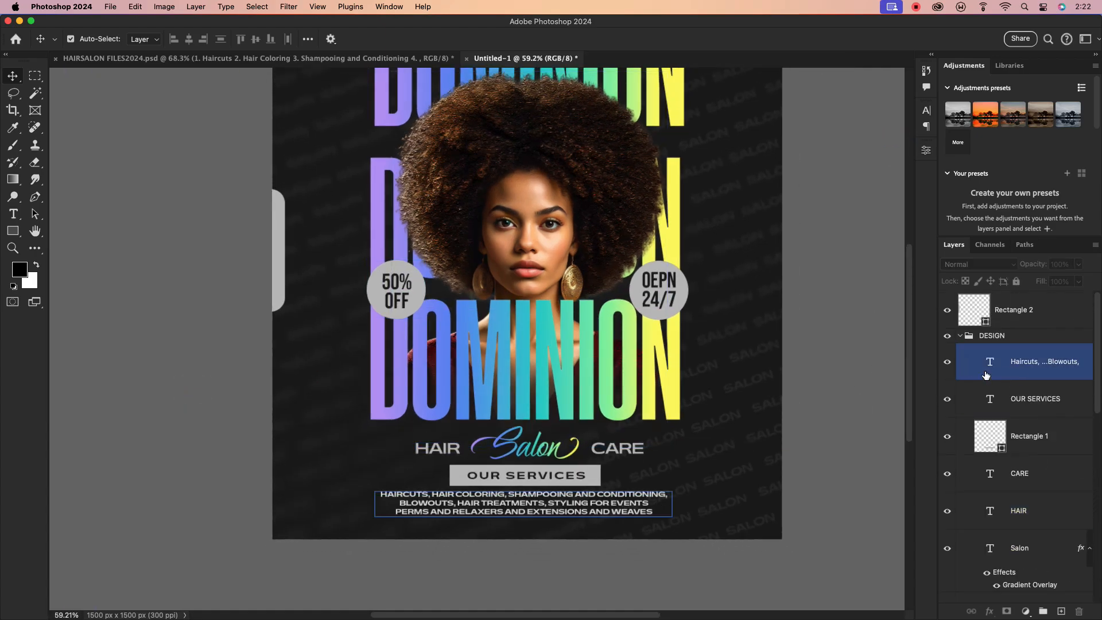
pyautogui.click(961, 337)
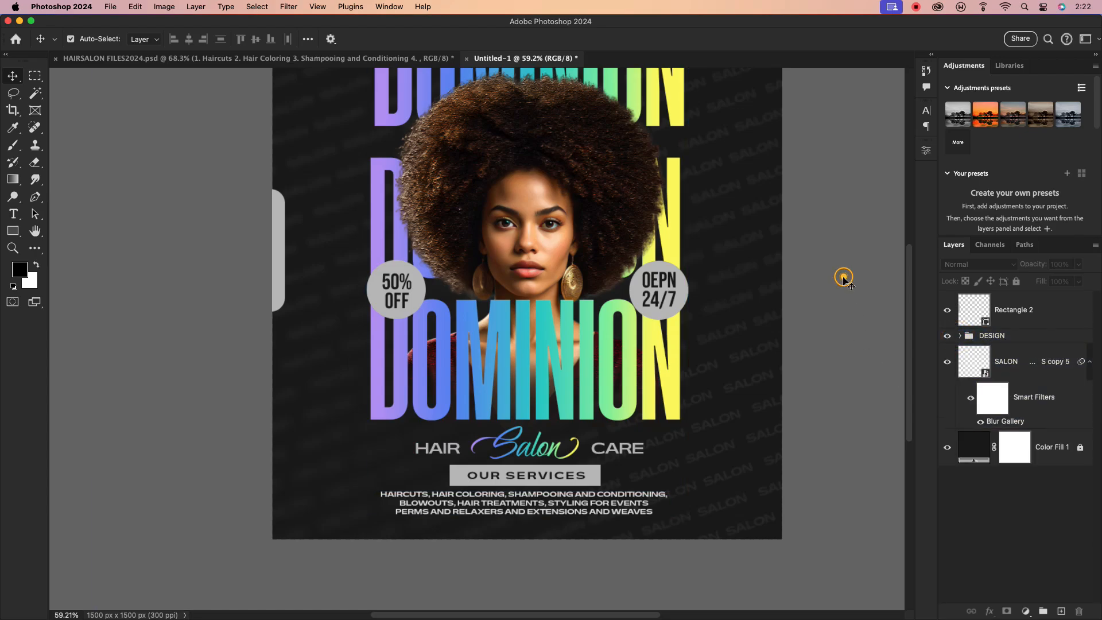
pyautogui.scroll(-3, 830, 285)
pyautogui.scroll(3, 716, 247)
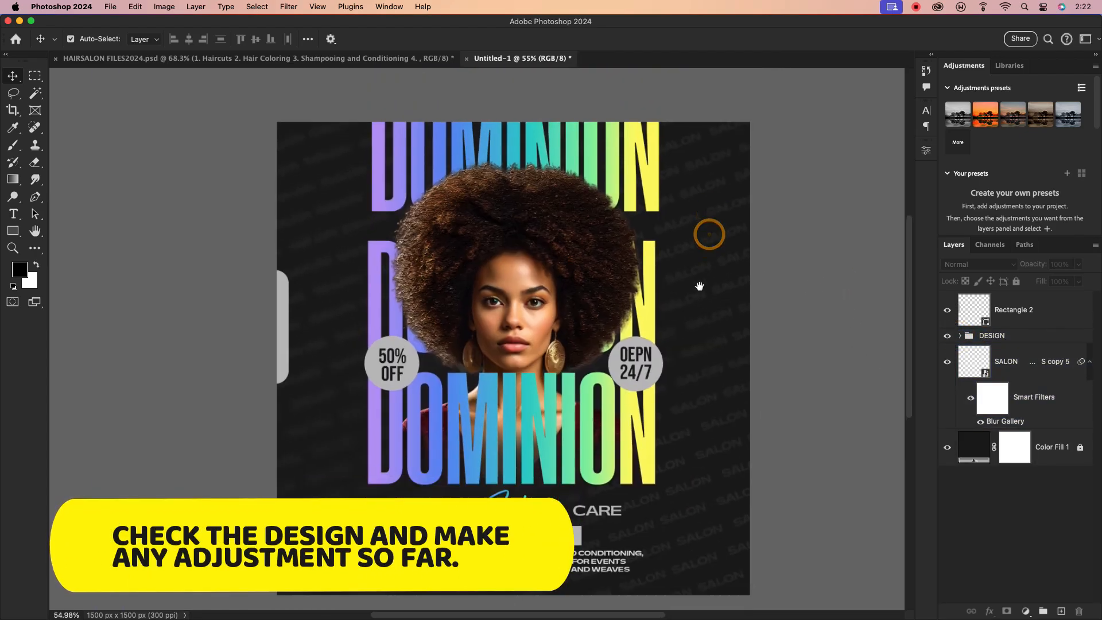
# - Scale down the rounded rectangle on the canvas's left edge and shift it slightly lower
pyautogui.click(1034, 310)
pyautogui.click(817, 333)
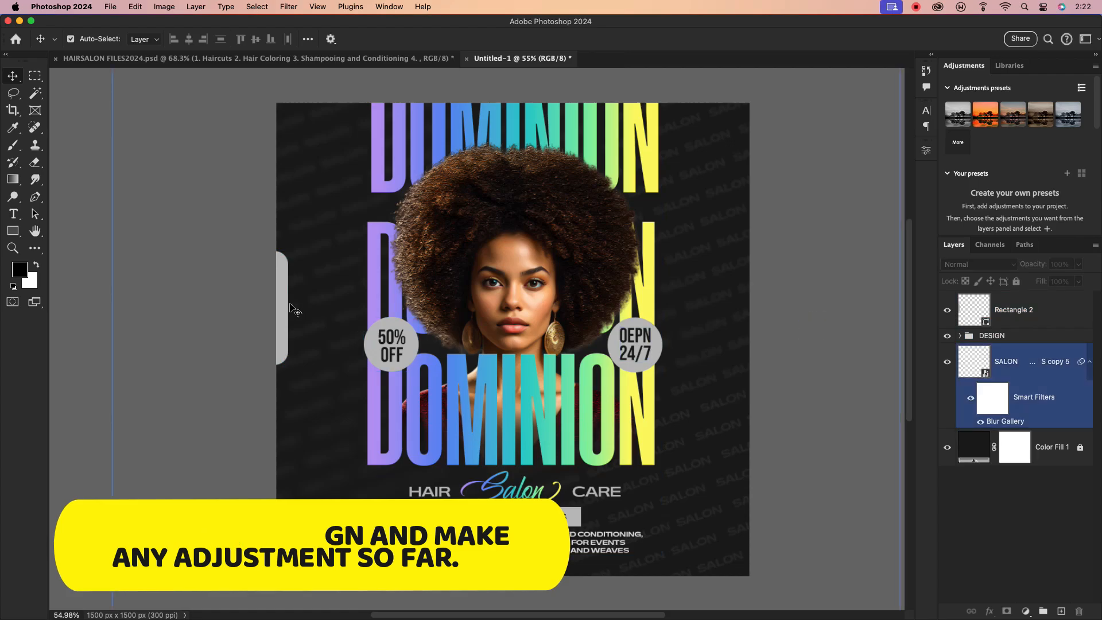
pyautogui.click(277, 303)
pyautogui.moveTo(256, 252); pyautogui.dragTo(285, 314)
pyautogui.click(637, 38)
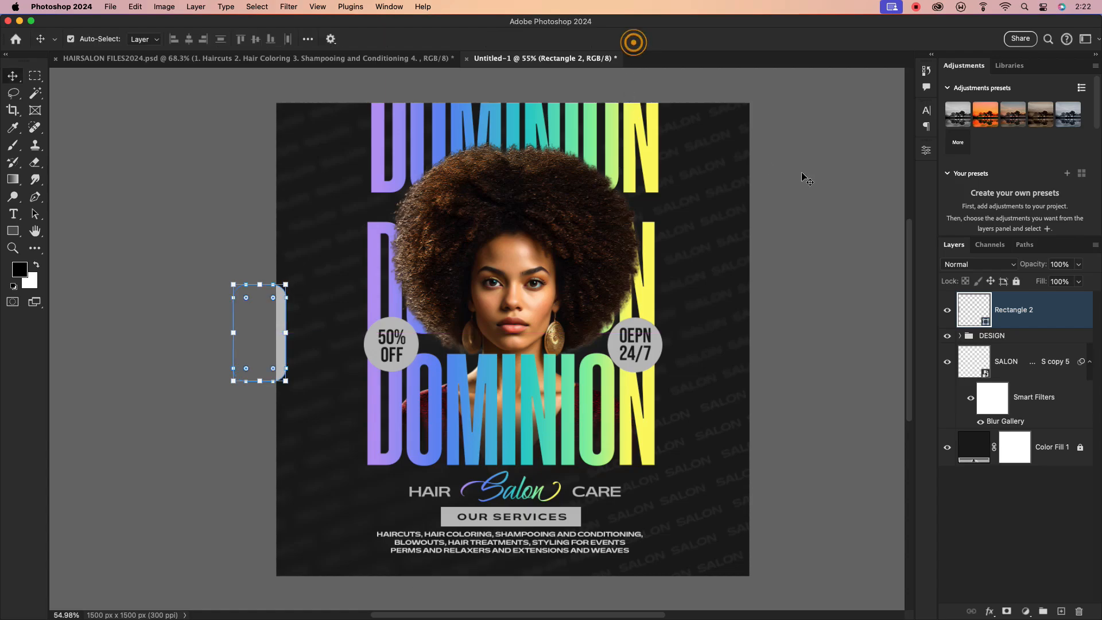
# - Stamp all visible layers into a new layer above Rectangle 2 and open it in the Camera Raw Filter
pyautogui.click(1056, 325)
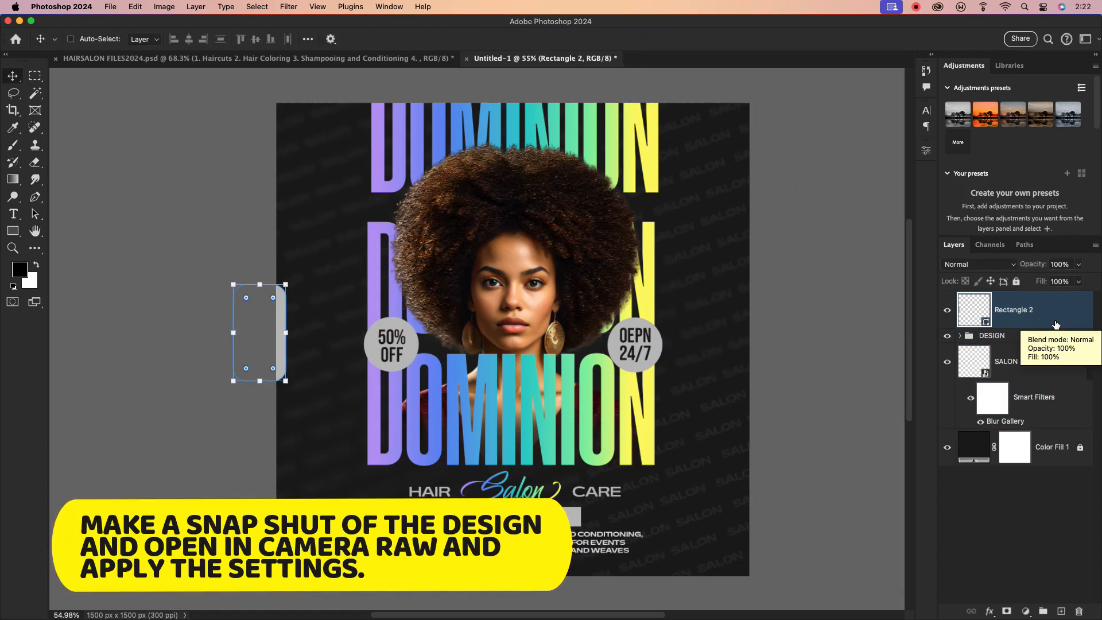
pyautogui.press('super+alt+shift+e')
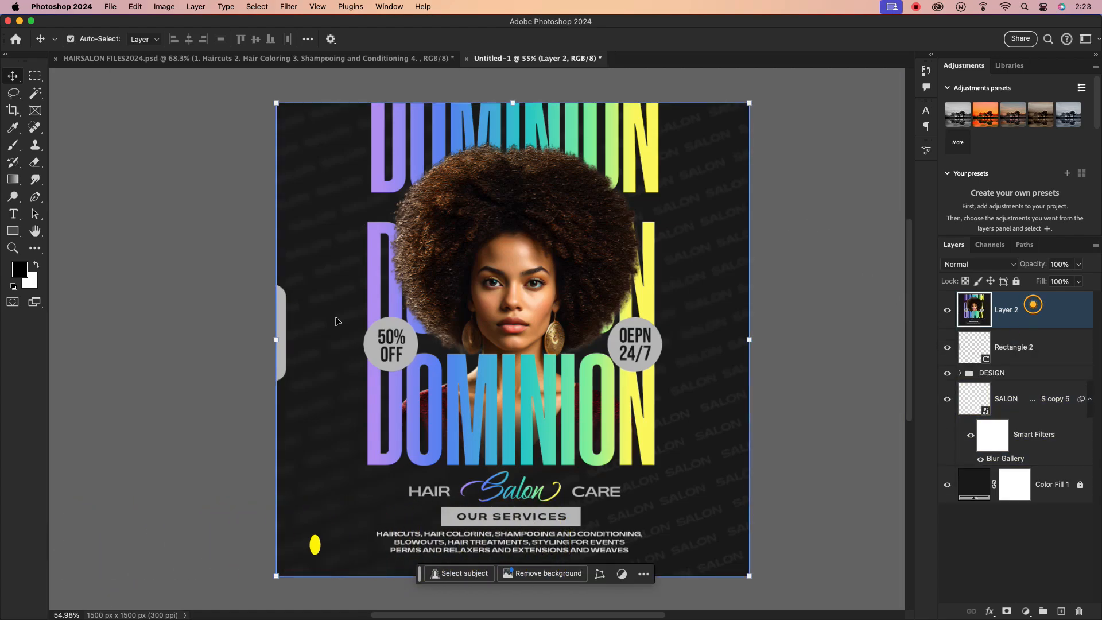
pyautogui.scroll(3, 534, 256)
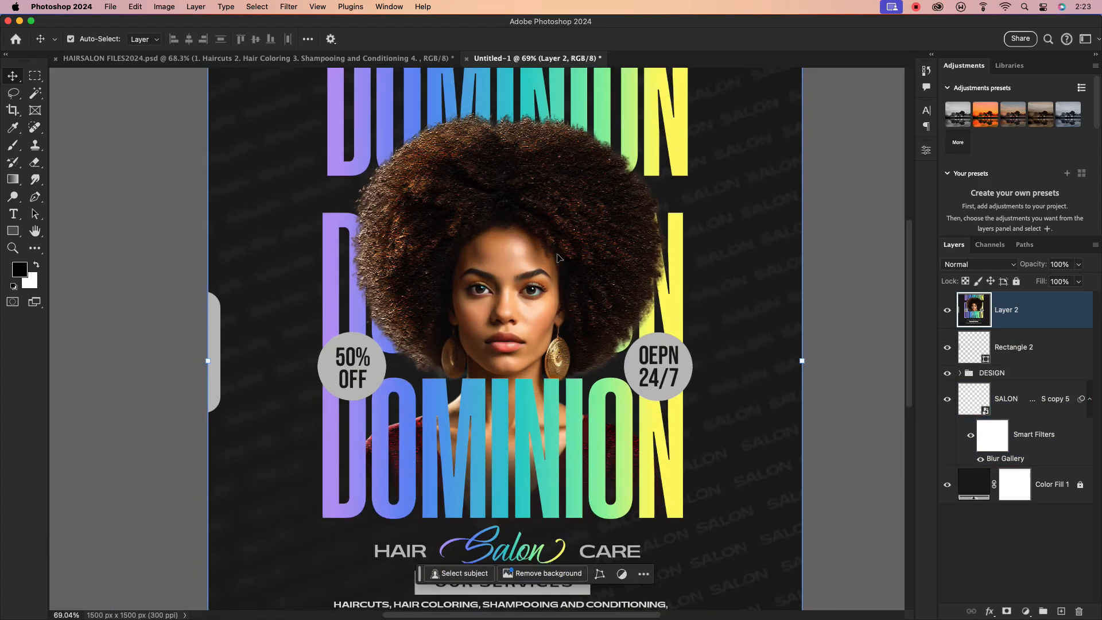
pyautogui.click(289, 7)
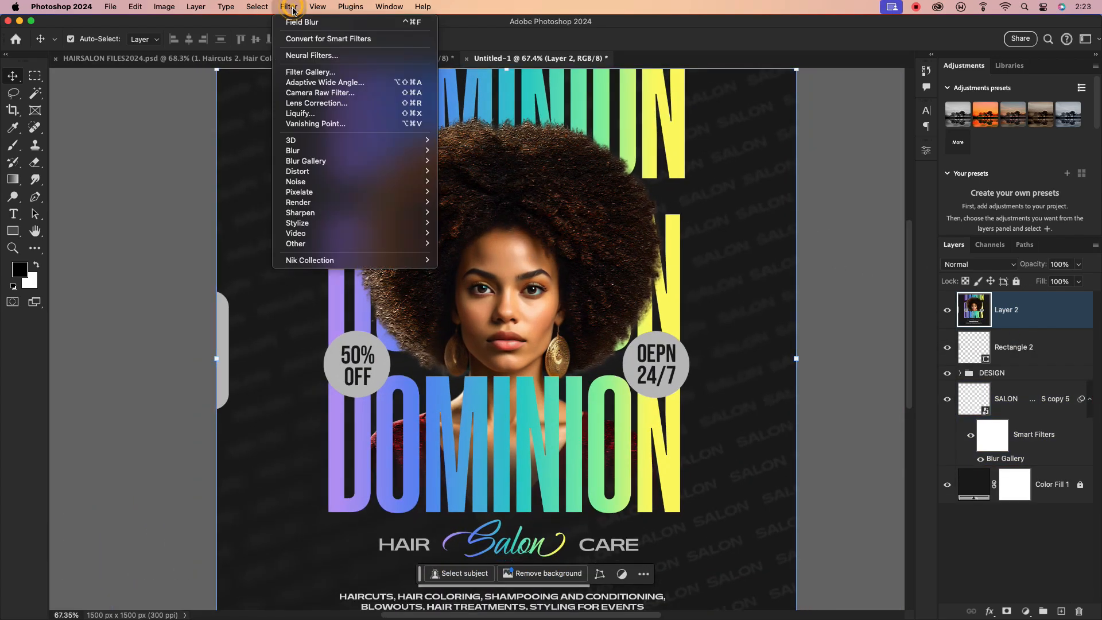
pyautogui.click(304, 101)
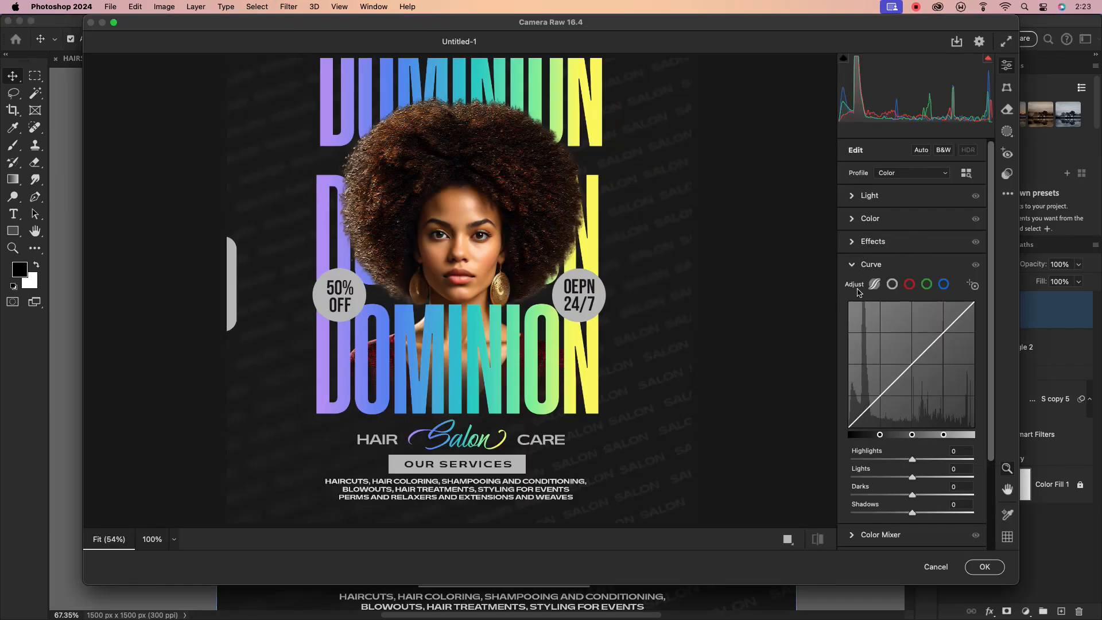
# - Fine-tune the poster's tonal values in the Camera Raw Light adjustments
pyautogui.click(852, 266)
pyautogui.click(852, 195)
pyautogui.moveTo(911, 241)
pyautogui.mouseDown()
pyautogui.moveTo(930, 244)
pyautogui.moveTo(914, 245)
pyautogui.mouseUp()
pyautogui.moveTo(886, 283); pyautogui.dragTo(900, 310)
pyautogui.click(853, 196)
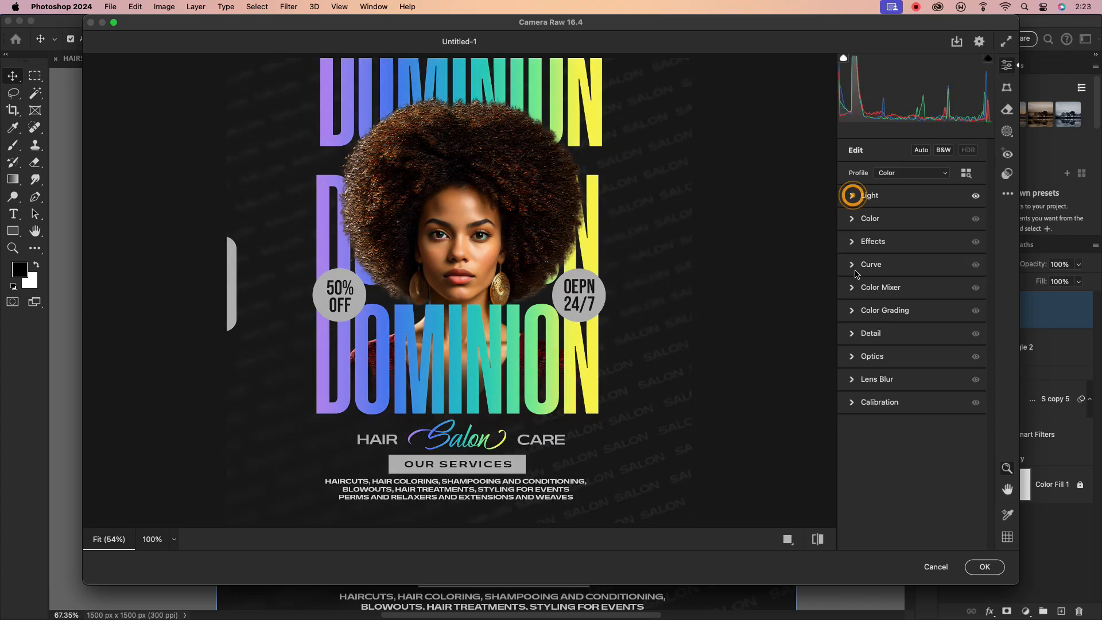
# - Set the Camera Raw effects to Texture +100, Clarity +25, Dehaze +17 and Vignette -31
pyautogui.click(853, 241)
pyautogui.moveTo(912, 267); pyautogui.dragTo(983, 268)
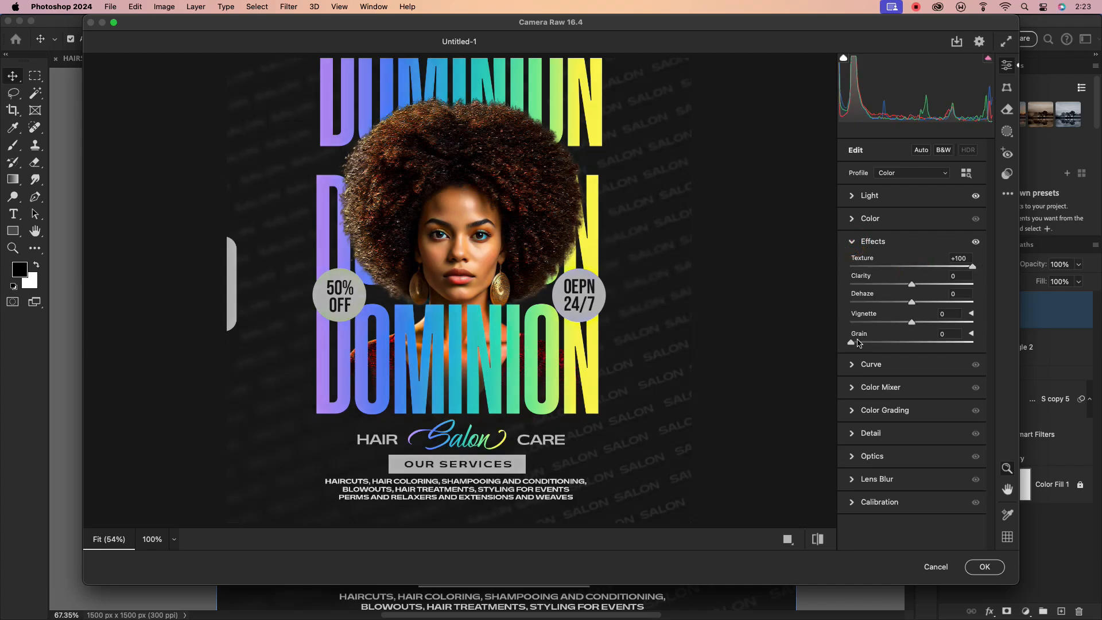
pyautogui.moveTo(912, 285); pyautogui.dragTo(893, 323)
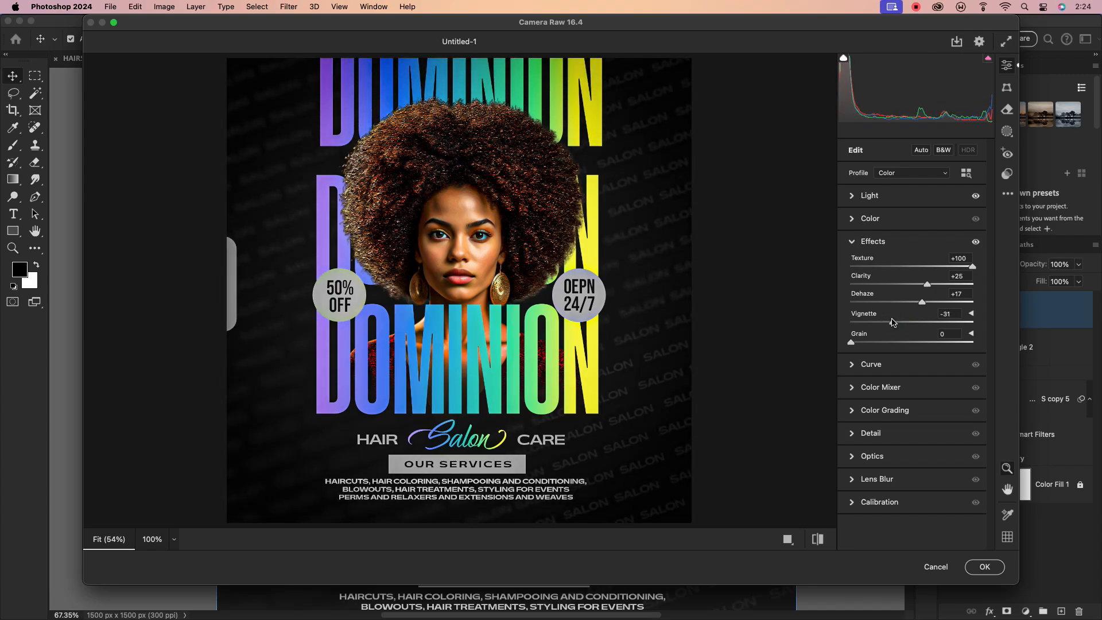
pyautogui.click(853, 244)
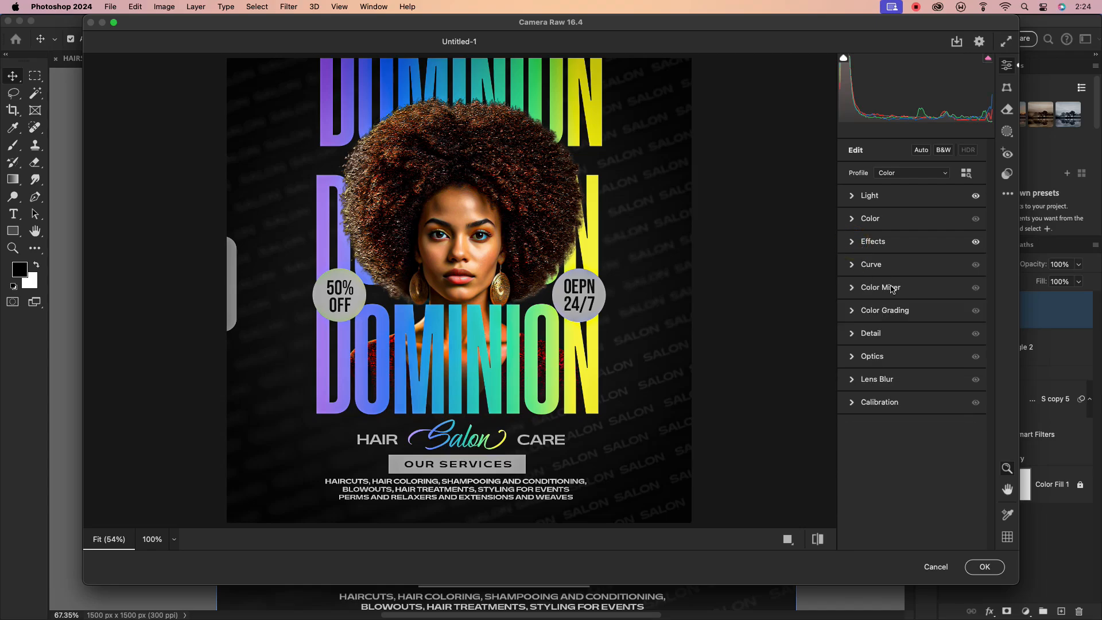
# - Set the Camera Raw colour adjustments to Temperature +1, Tint +13 and Saturation +4
pyautogui.click(855, 220)
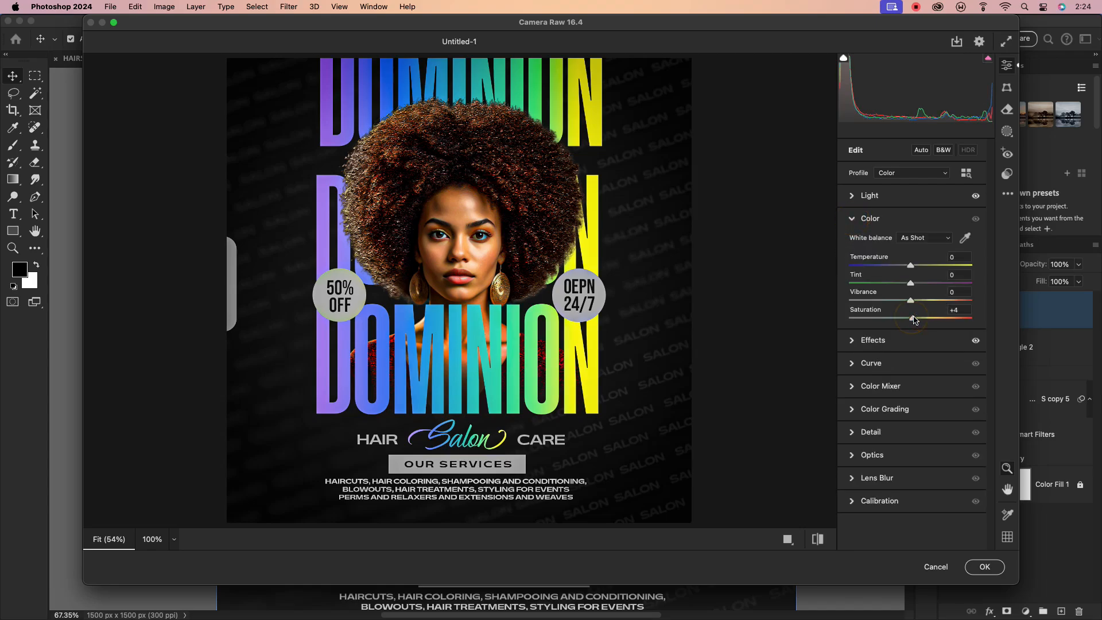
pyautogui.moveTo(909, 267)
pyautogui.mouseDown()
pyautogui.moveTo(922, 268)
pyautogui.moveTo(905, 267)
pyautogui.moveTo(918, 285)
pyautogui.mouseUp()
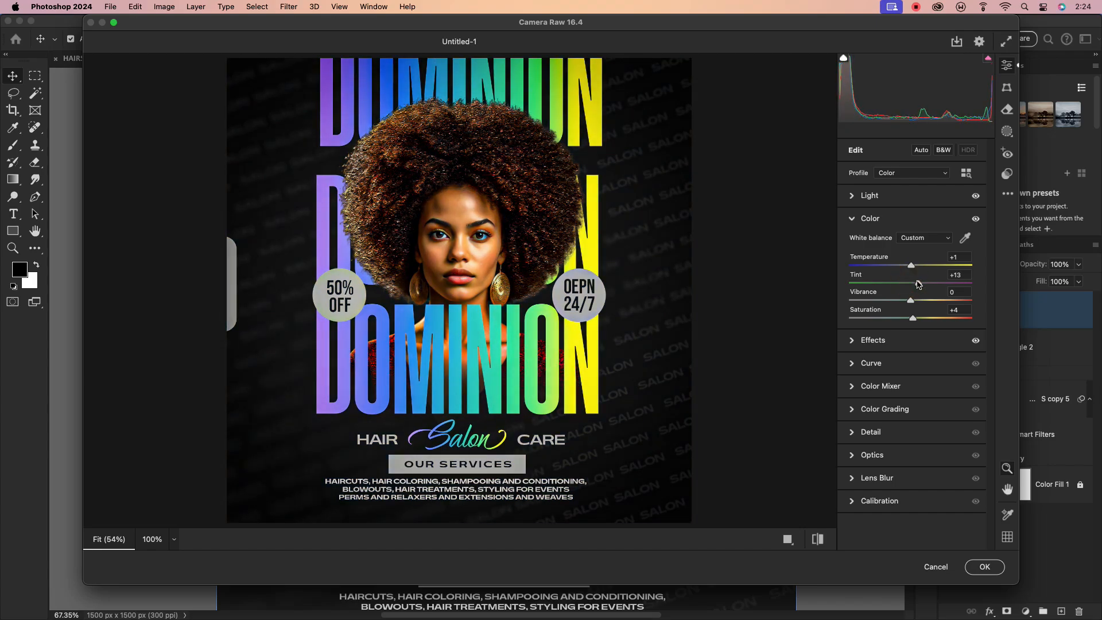
pyautogui.click(854, 222)
# - Adjust the Detail settings and apply the Camera Raw filter to the stamped layer
pyautogui.click(856, 338)
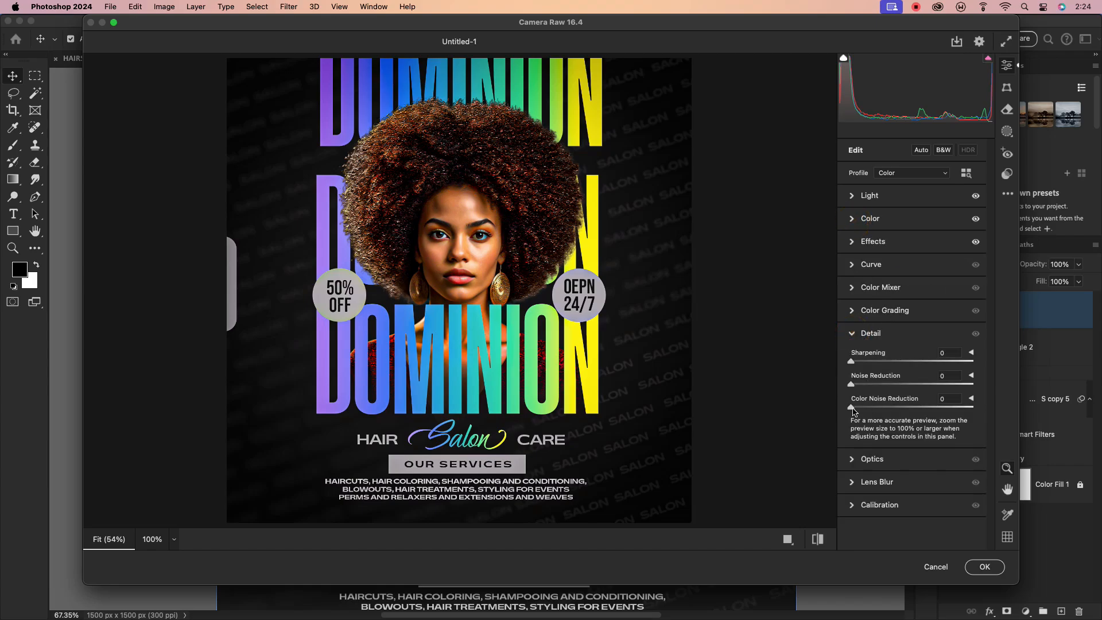
pyautogui.click(852, 335)
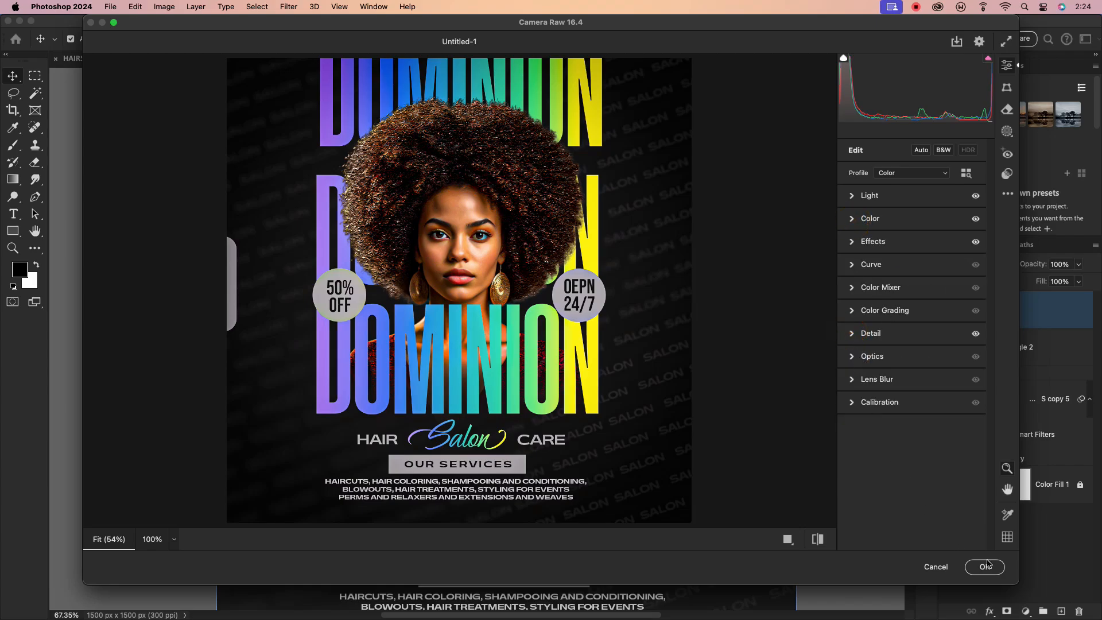
pyautogui.click(985, 566)
# - Move the contextual task bar clear of the poster's text and compare the design with and without Layer 2
pyautogui.scroll(-3, 551, 384)
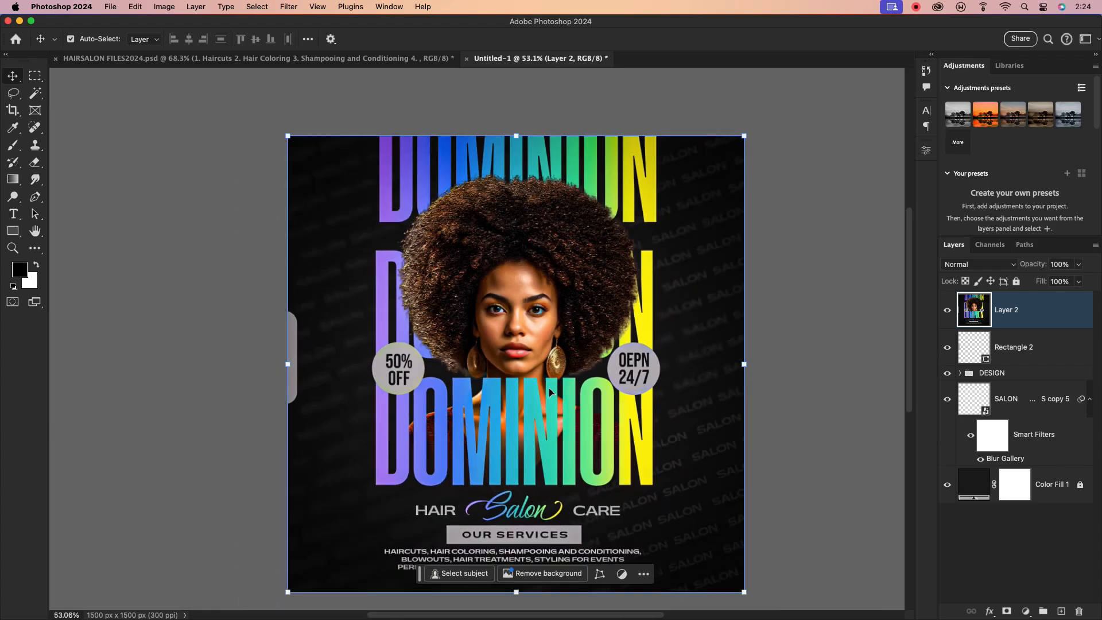
pyautogui.scroll(3, 533, 332)
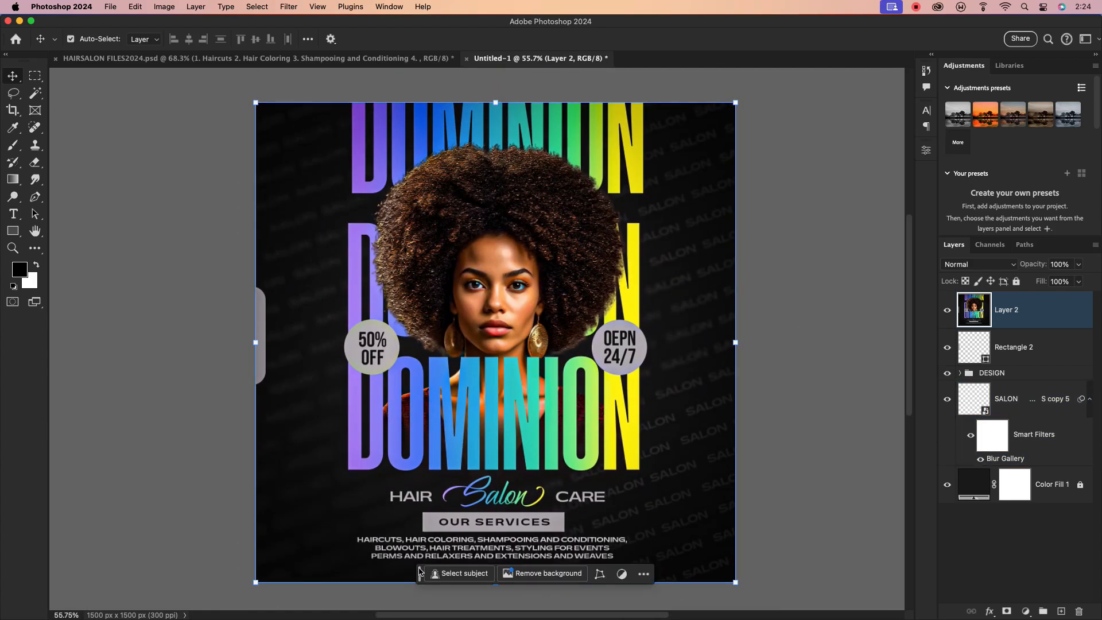
pyautogui.moveTo(418, 578); pyautogui.dragTo(421, 601)
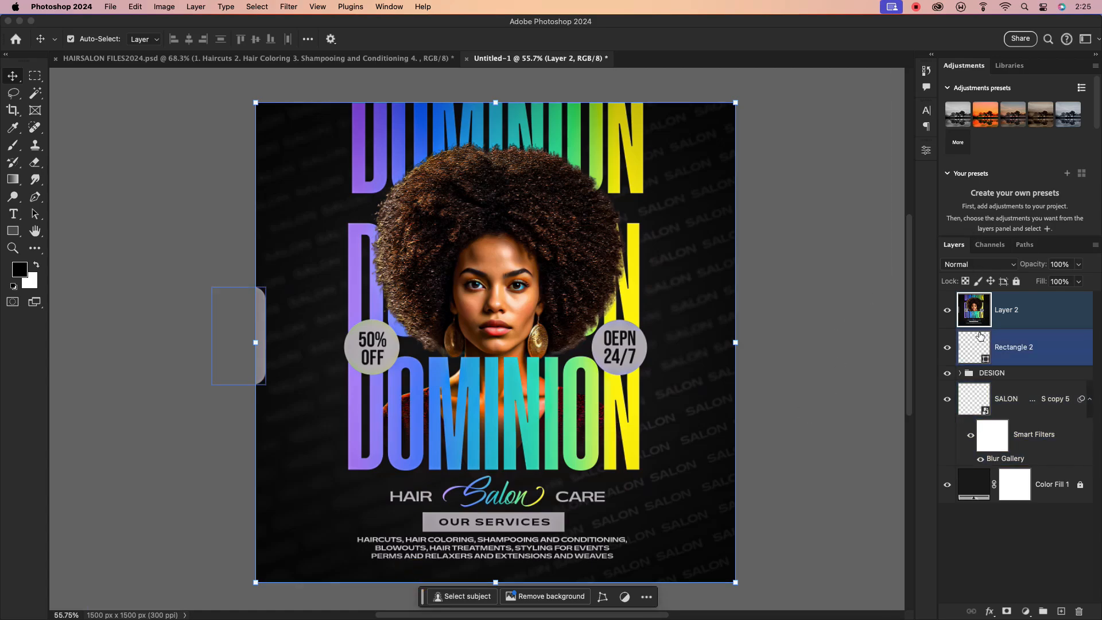
pyautogui.click(948, 310)
pyautogui.click(948, 310)
pyautogui.click(948, 310)
pyautogui.click(948, 310)
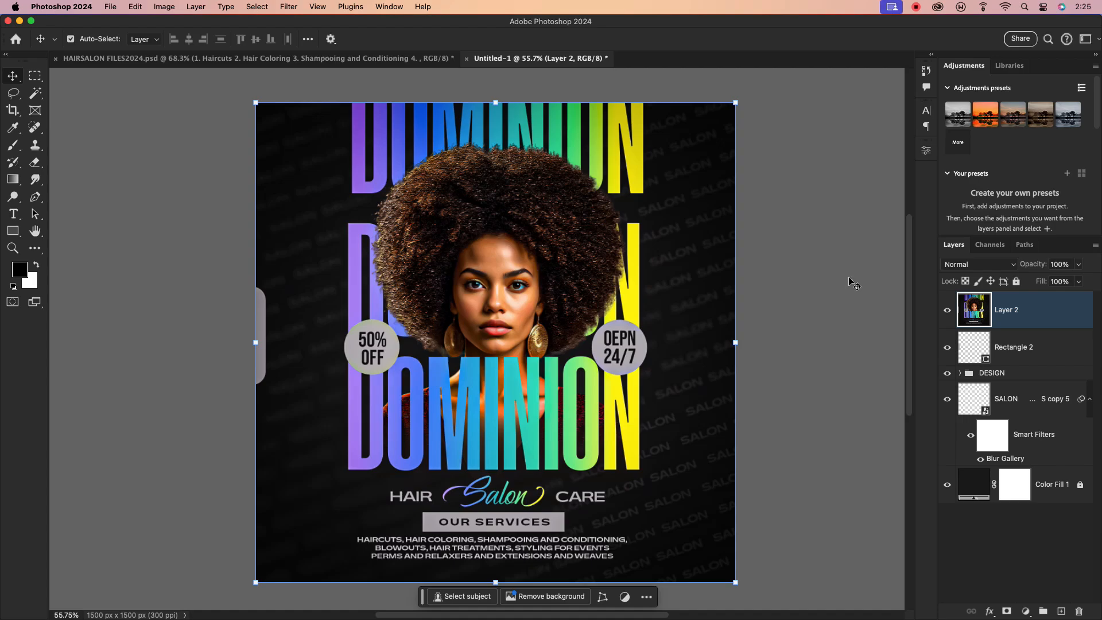
# - Hide the interface panels and enlarge the finished poster on screen for review
pyautogui.press('Tab')
pyautogui.press('super+0')
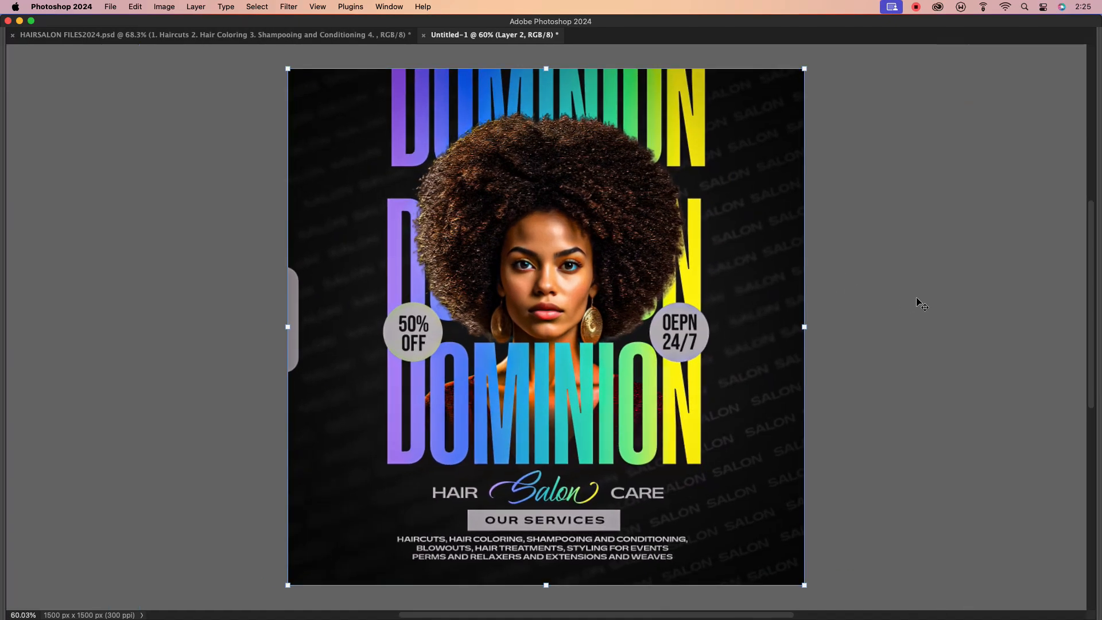
pyautogui.scroll(2, 922, 304)
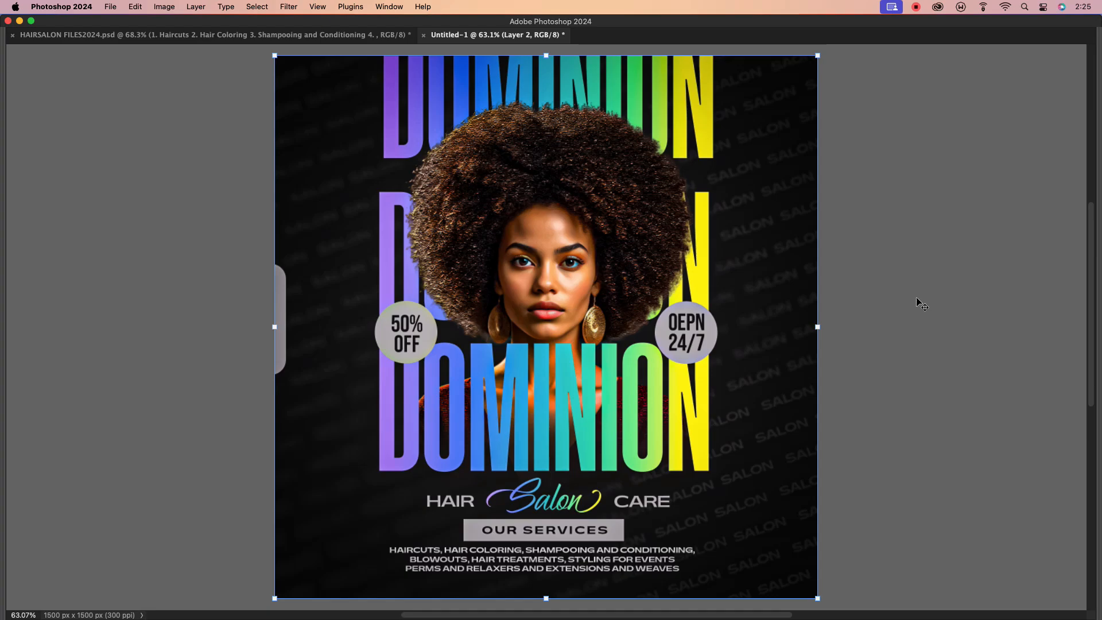